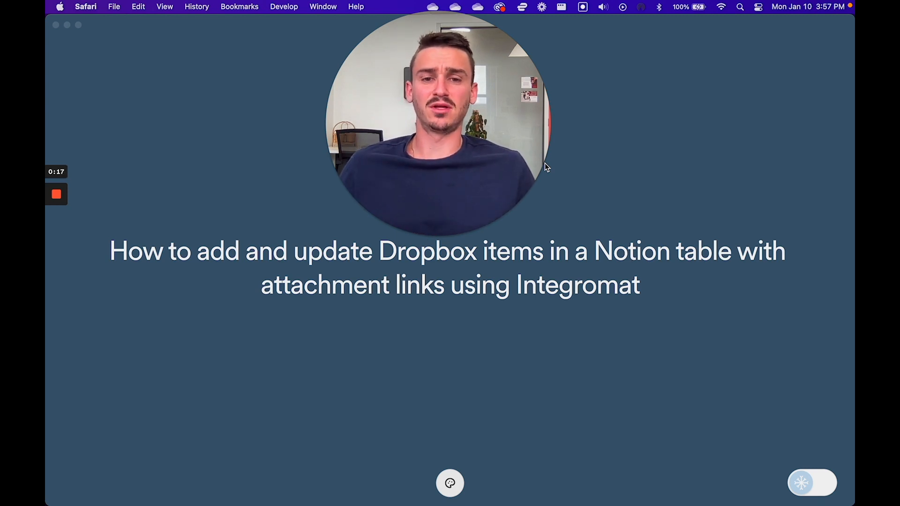
mouse_move(56, 221)
left_click(56, 240)
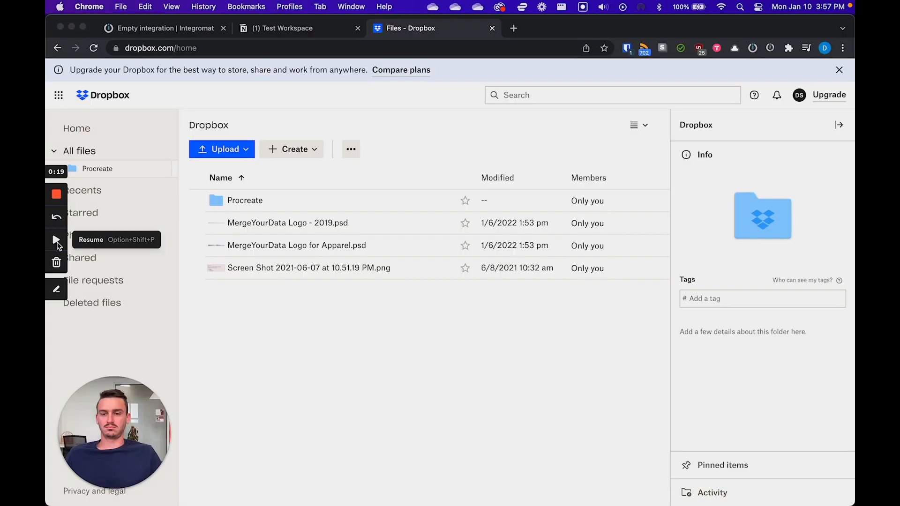
left_click(56, 240)
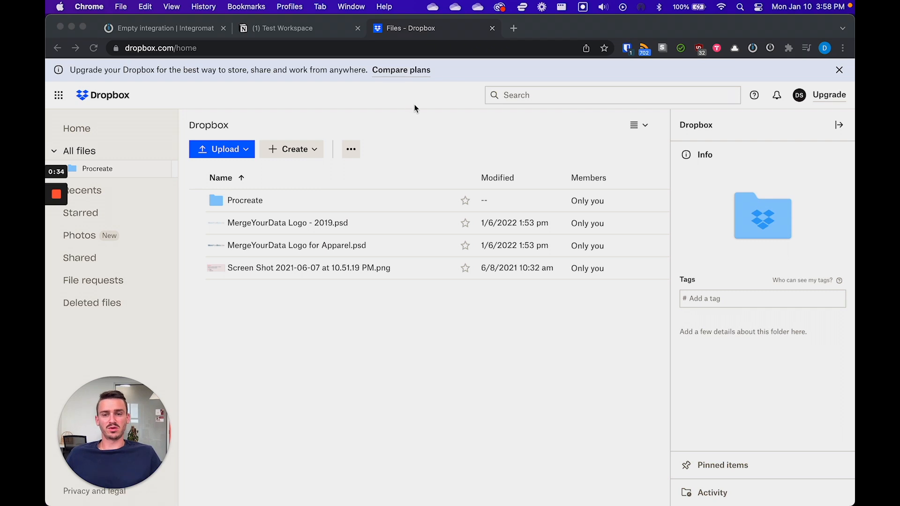
Create a folder named "Share with the Public" in Dropbox with access for only you
left_click(297, 147)
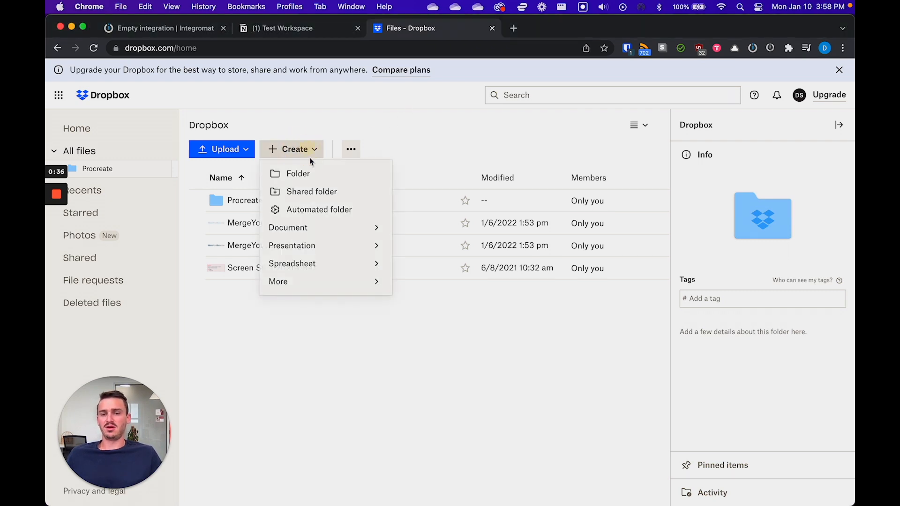
left_click(309, 175)
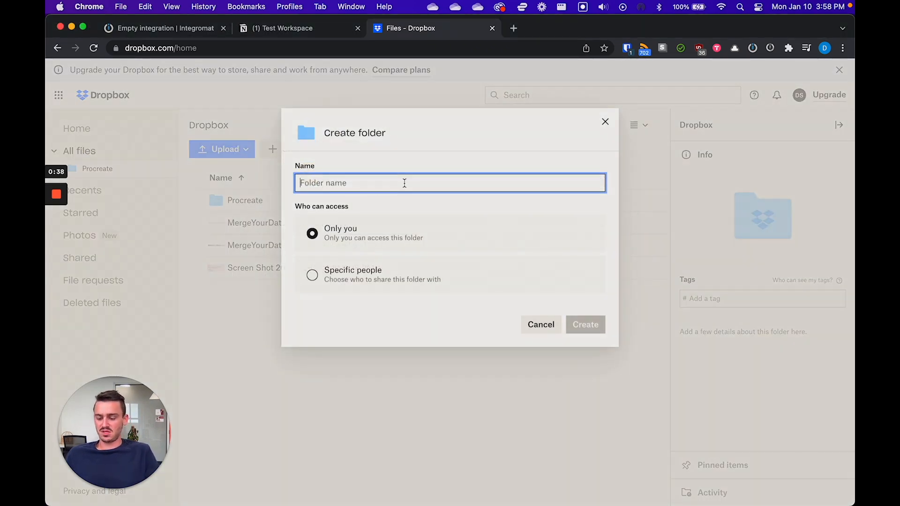
type("Share with the Public")
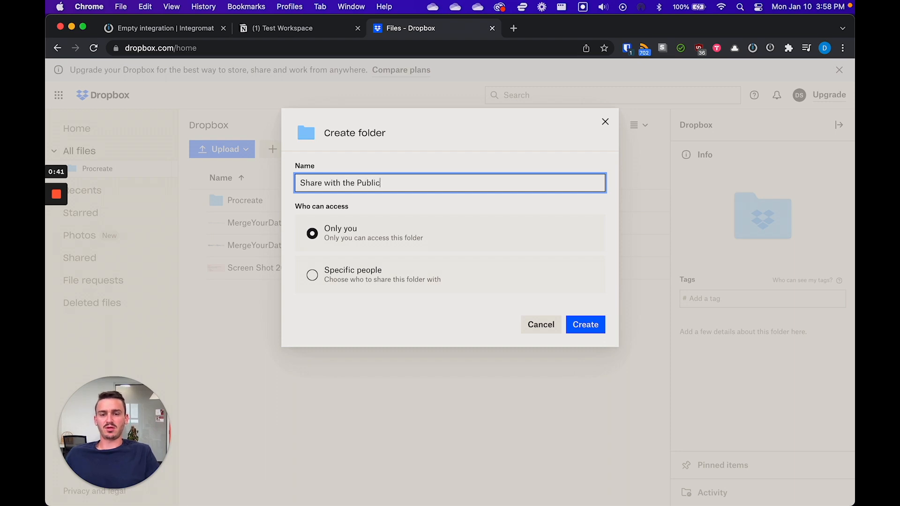
left_click(585, 324)
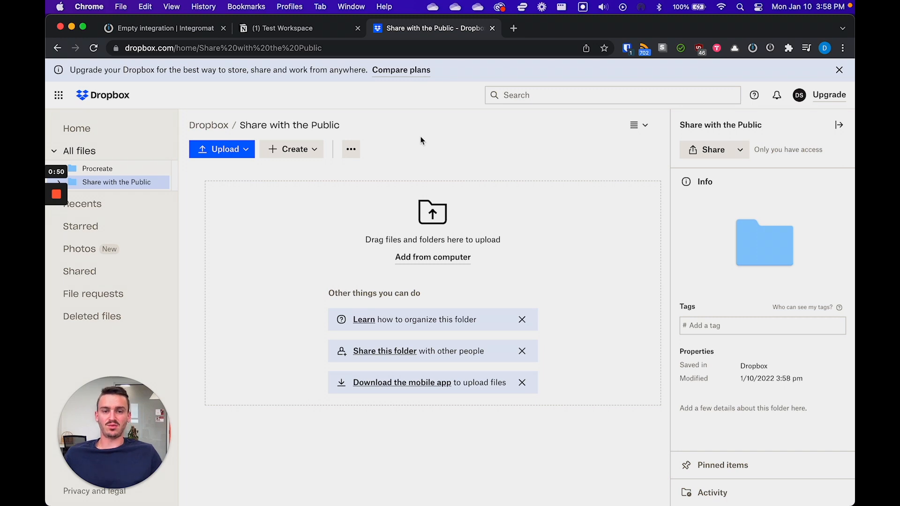
Switch to the empty Integromat scenario and add the Dropbox Watch Files trigger as its first module
left_click(181, 30)
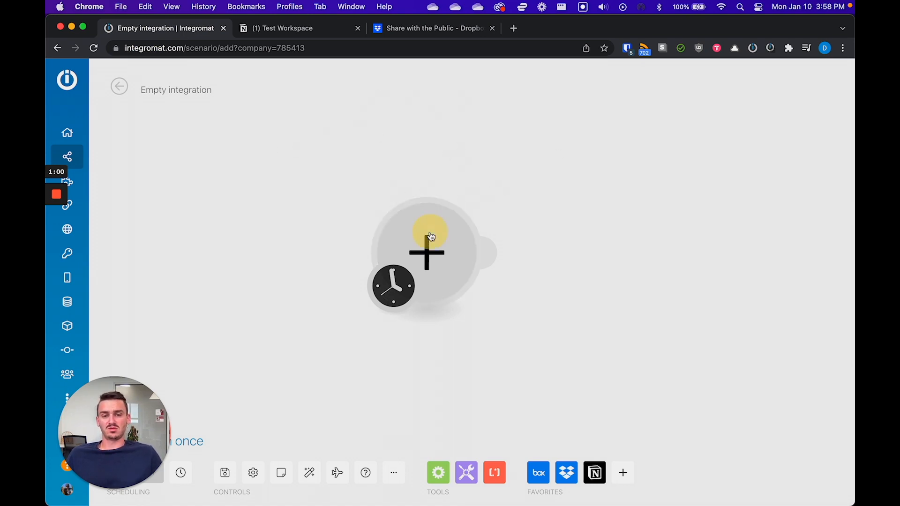
left_click(446, 241)
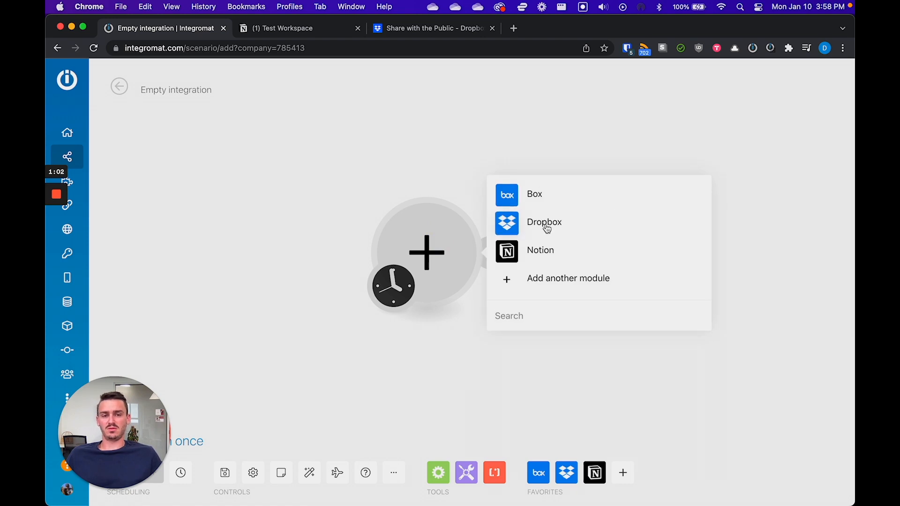
left_click(546, 228)
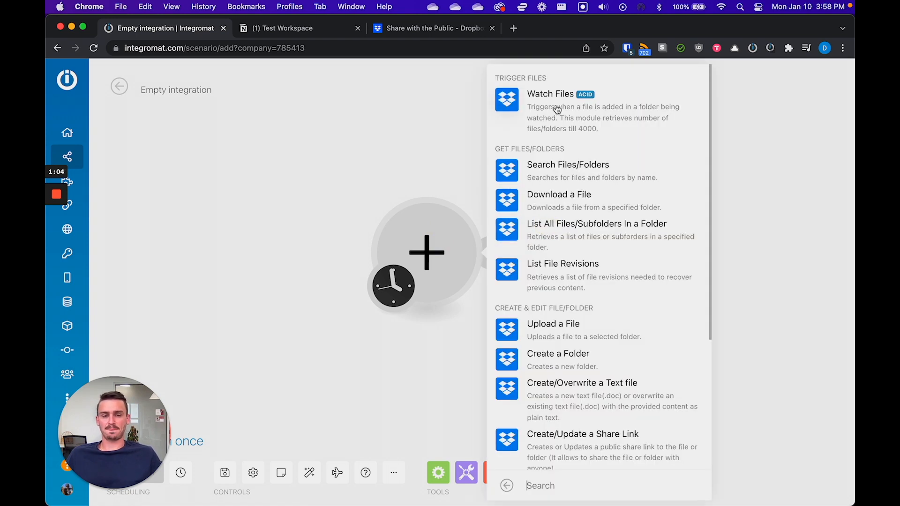
left_click(631, 123)
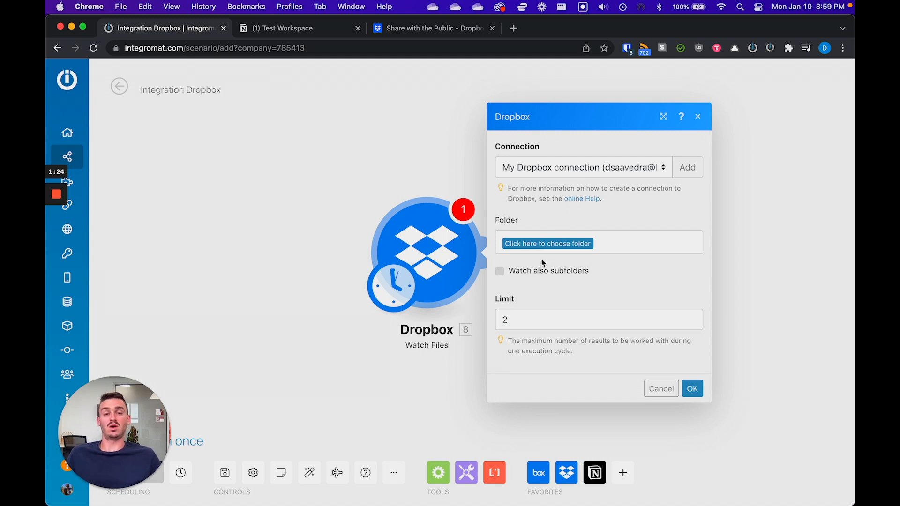
Set the trigger to watch the "Share with the Public" folder including subfolders, with a limit of 10 results, and save its settings
left_click(500, 271)
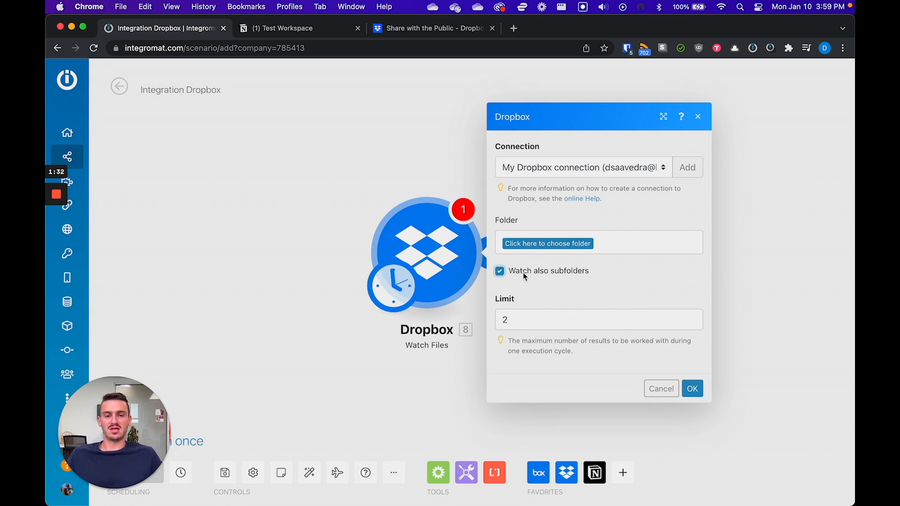
left_click(539, 243)
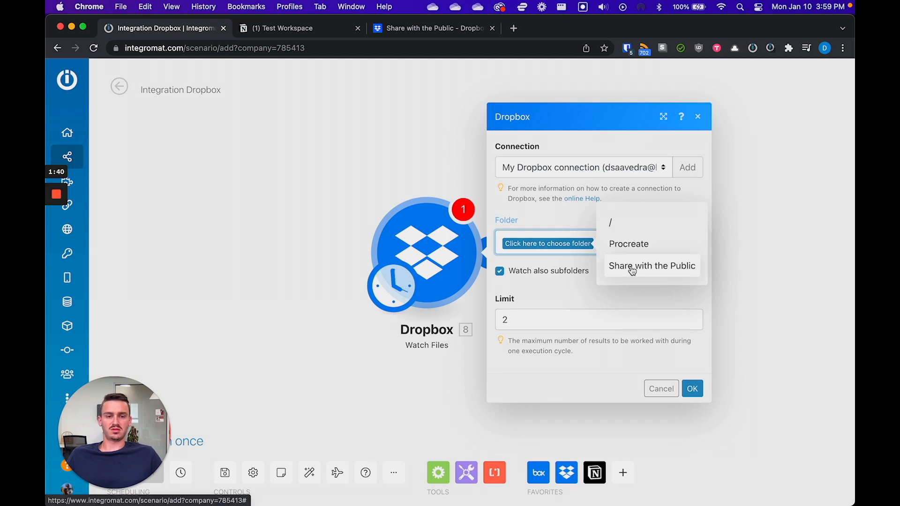
left_click(632, 270)
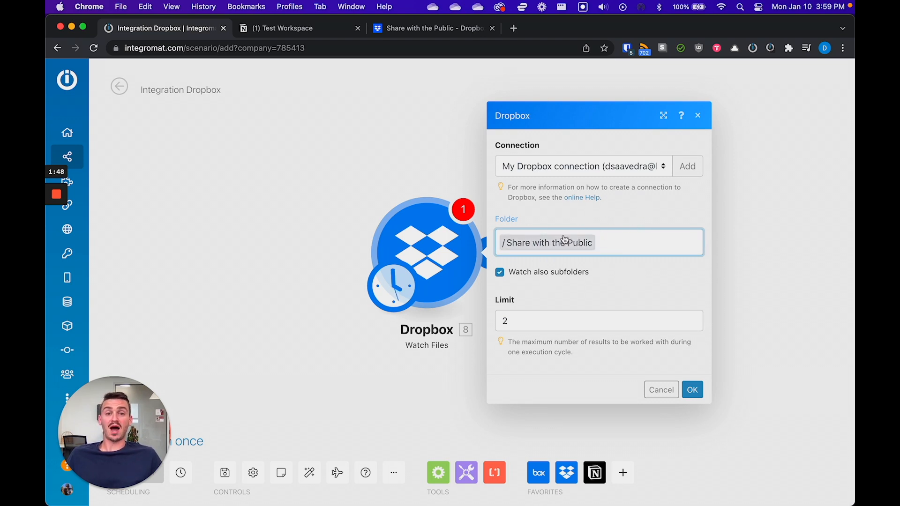
double_click(552, 319)
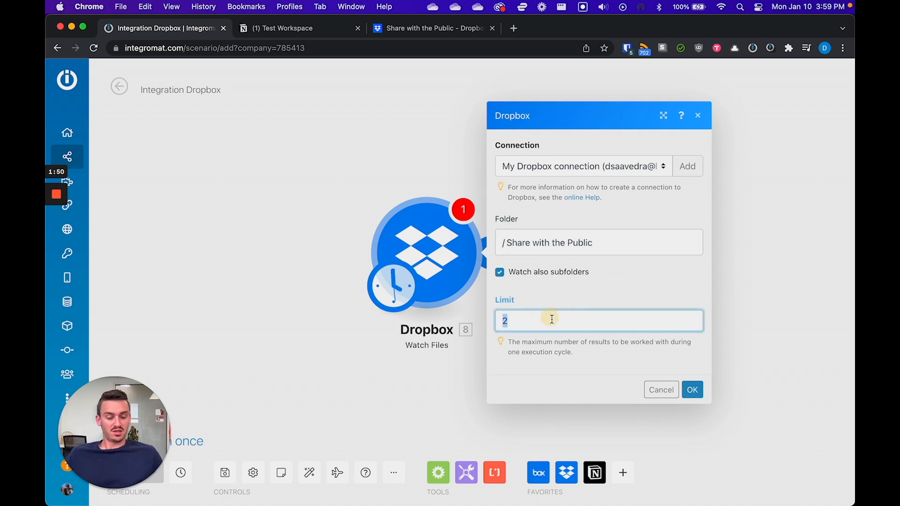
type("10")
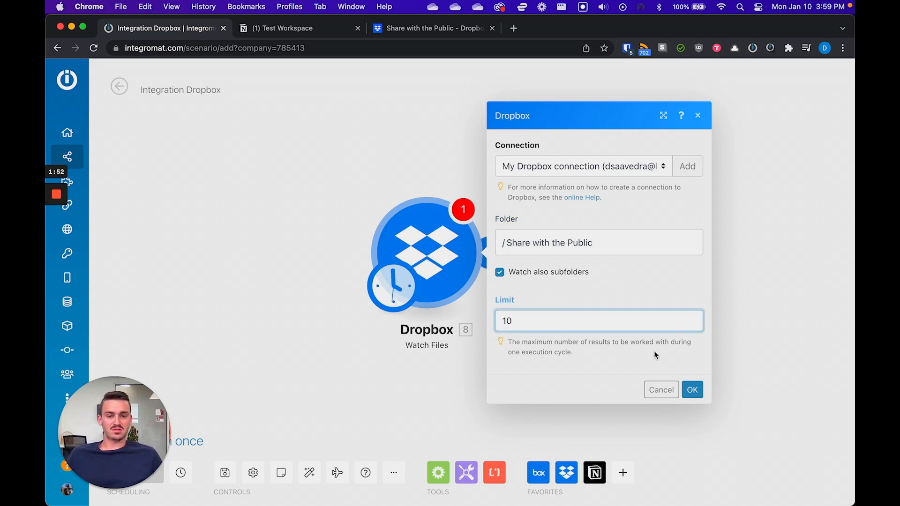
left_click(705, 394)
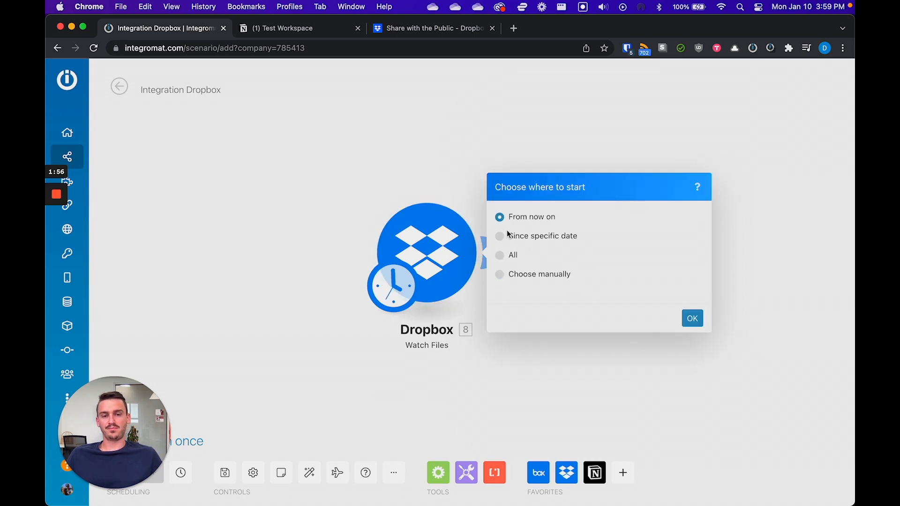
Set the Watch Files trigger to start from All files and confirm the starting point
left_click(515, 257)
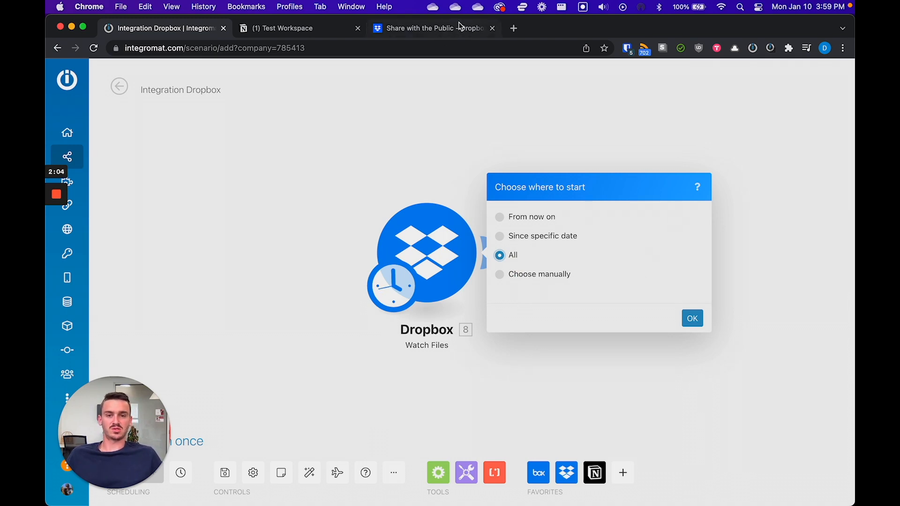
left_click(511, 276)
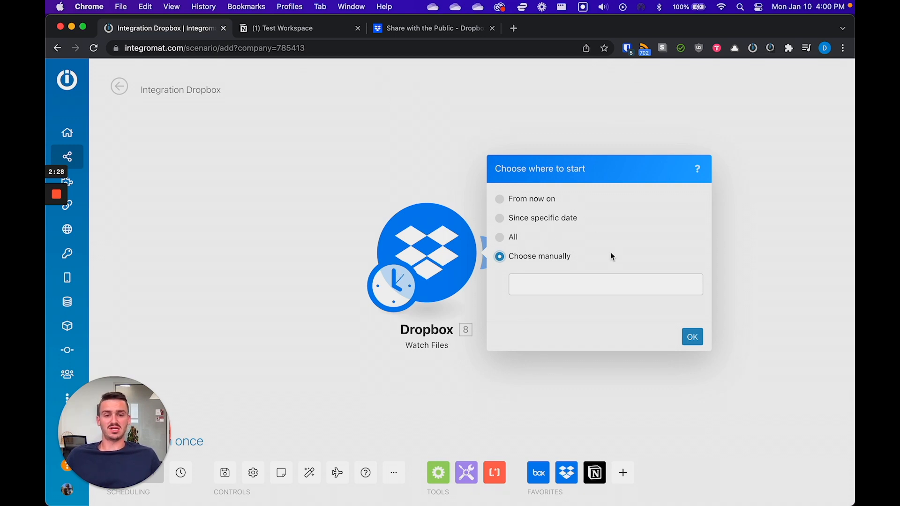
left_click(510, 237)
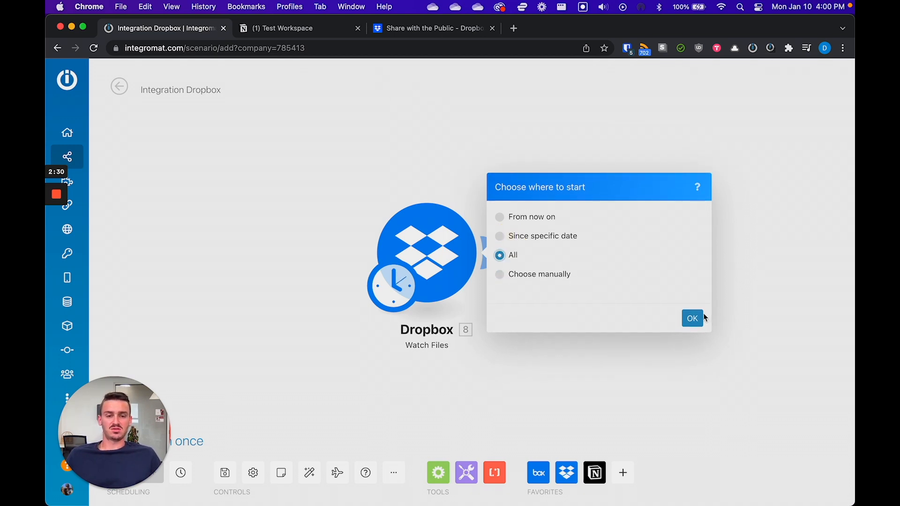
left_click(692, 319)
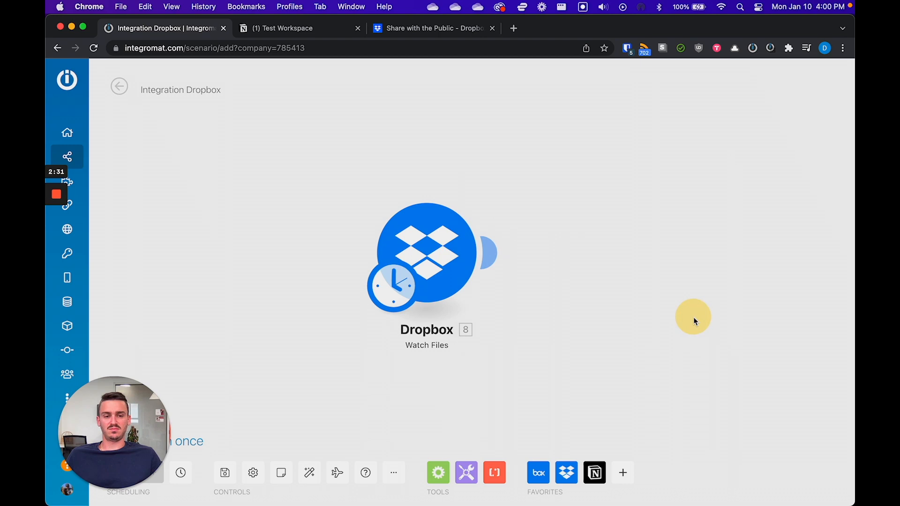
Add a Dropbox Create/Update a Share Link module after the trigger and map its File Path to Path lower from Watch Files
left_click(495, 249)
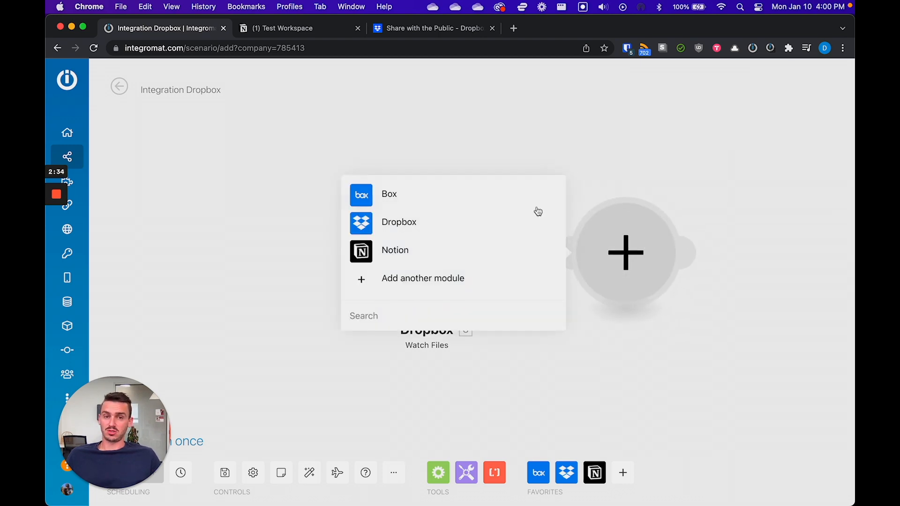
left_click(412, 223)
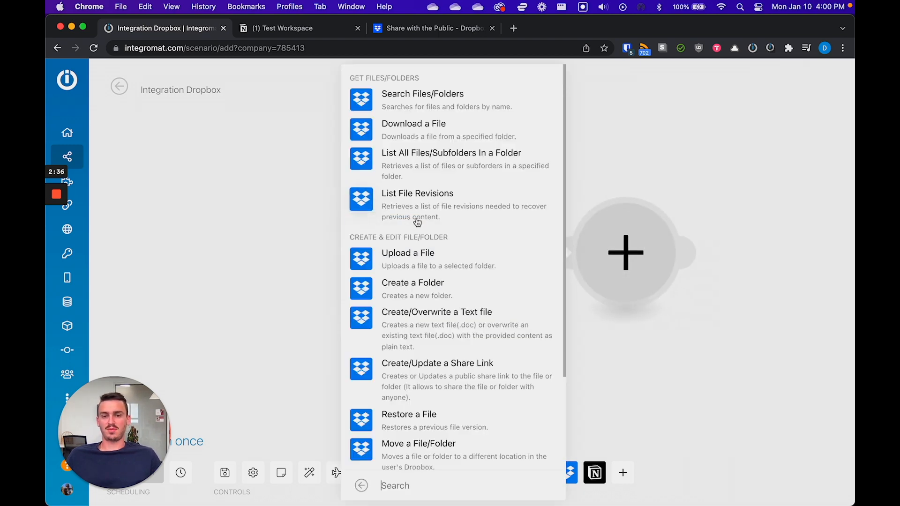
scroll(427, 287, "down", 3)
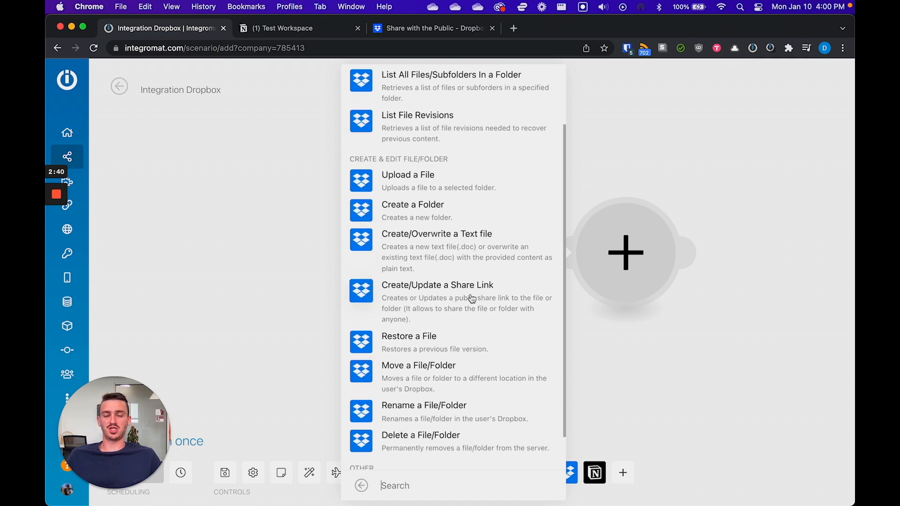
left_click(471, 299)
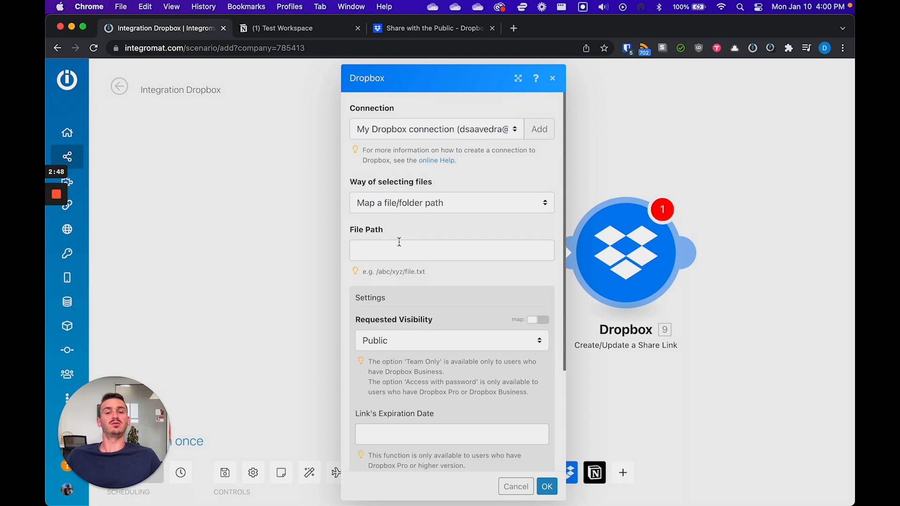
left_click(395, 253)
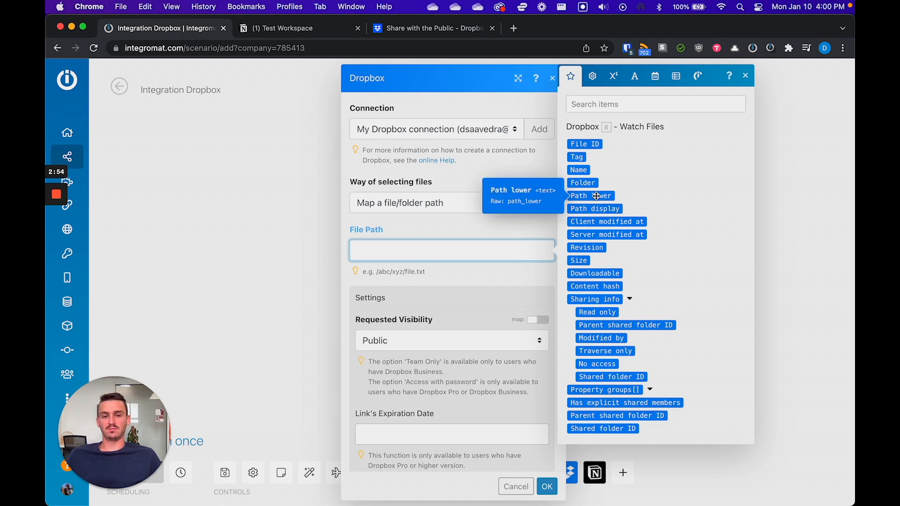
left_click(596, 195)
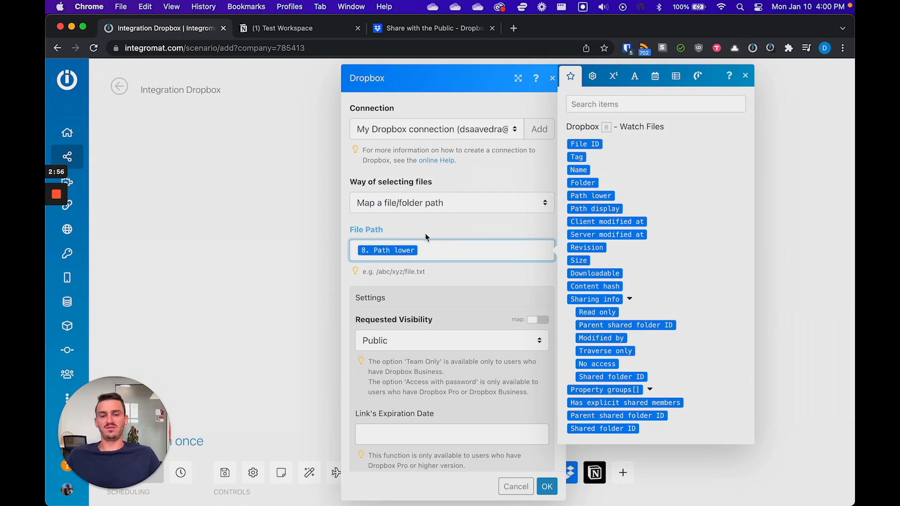
Review the share link module's settings and the available Requested Visibility options
scroll(418, 224, "down", 5)
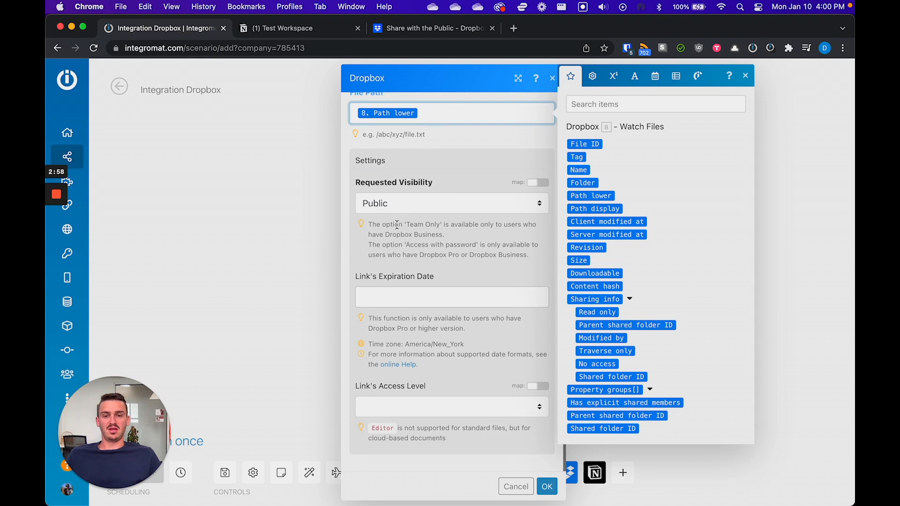
scroll(435, 136, "up", 3)
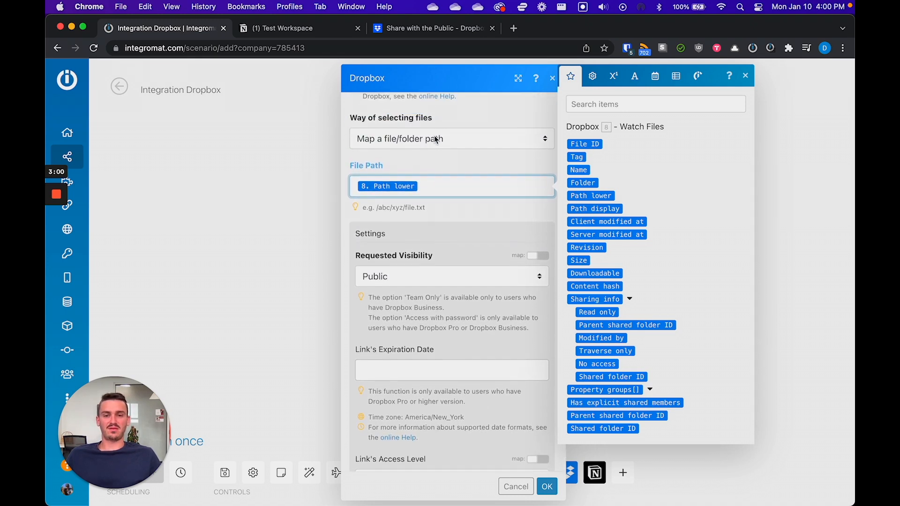
scroll(437, 182, "down", 4)
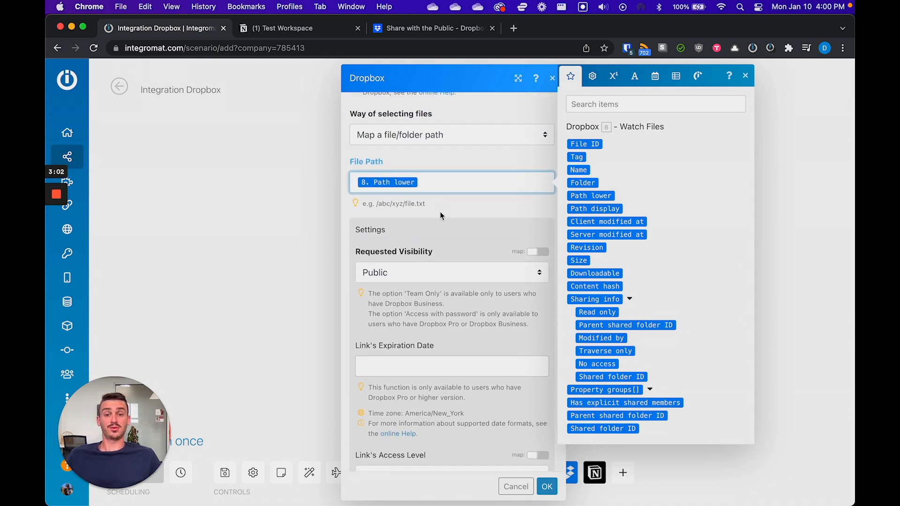
scroll(396, 166, "down", 1)
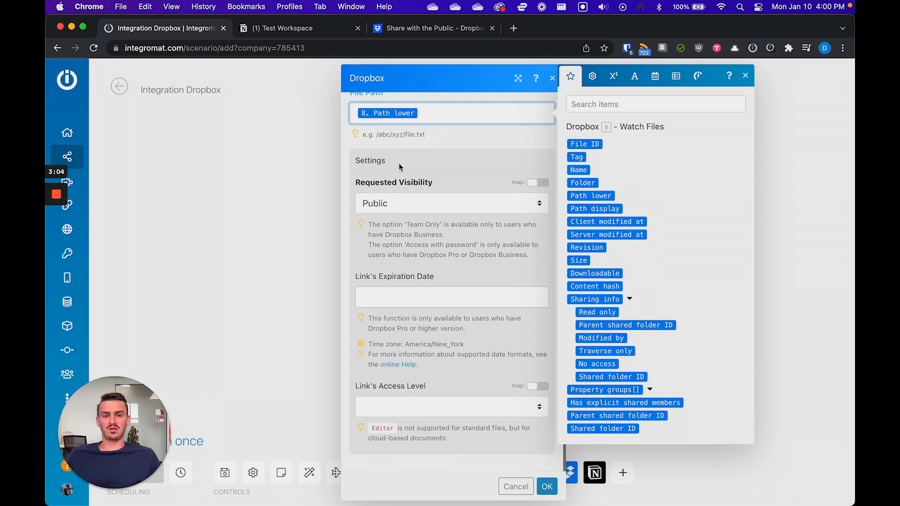
left_click(403, 206)
left_click(404, 205)
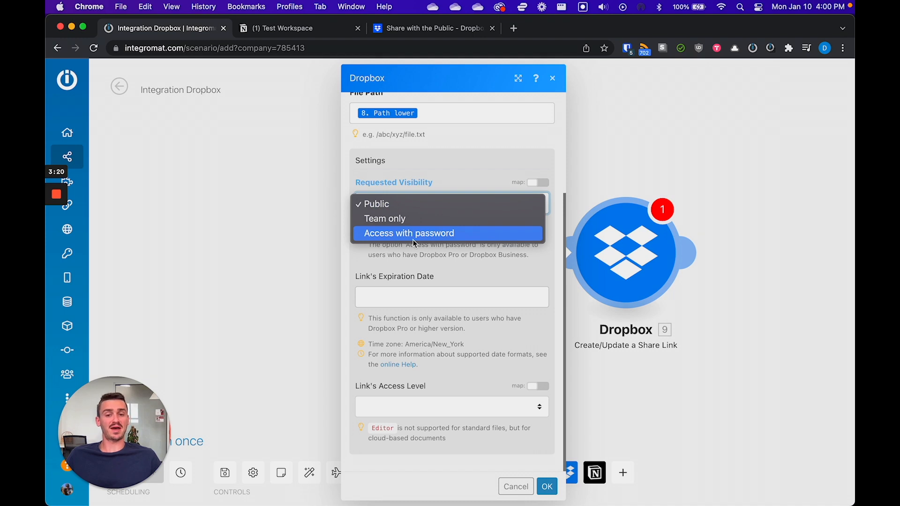
left_click(438, 173)
Try mapping for the Requested Visibility field, switch mapping back off, and choose Public
left_click(537, 182)
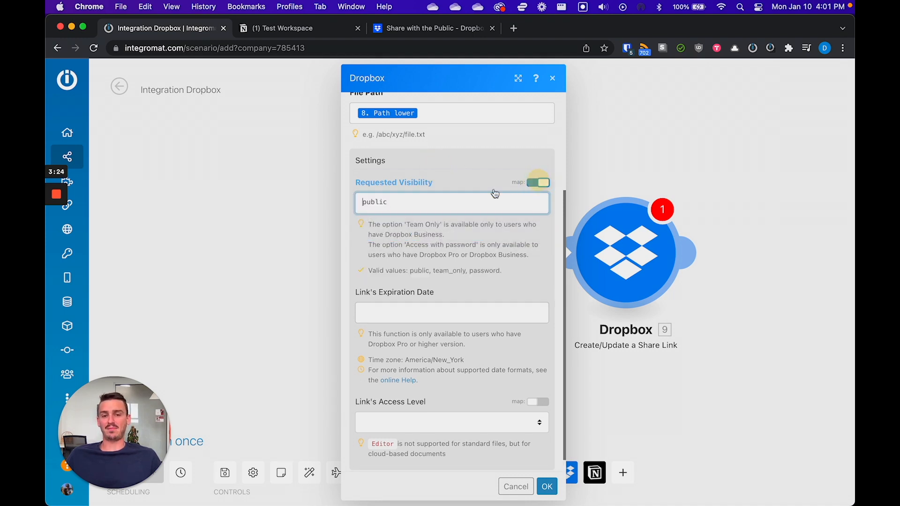
left_click(435, 203)
left_click(431, 205)
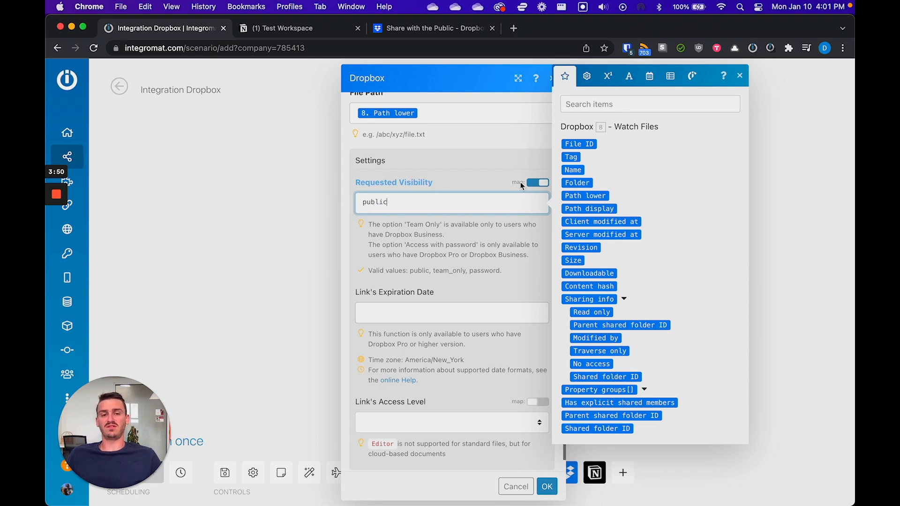
left_click(538, 182)
left_click(409, 206)
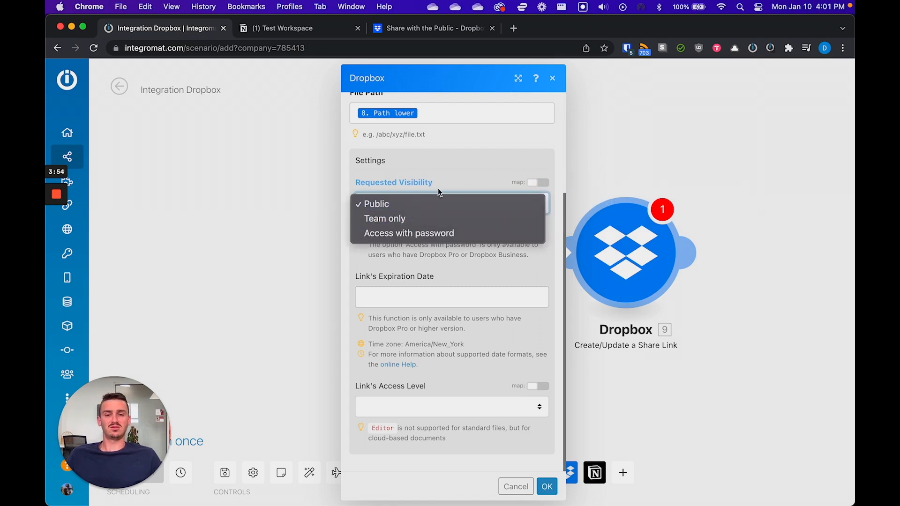
left_click(463, 205)
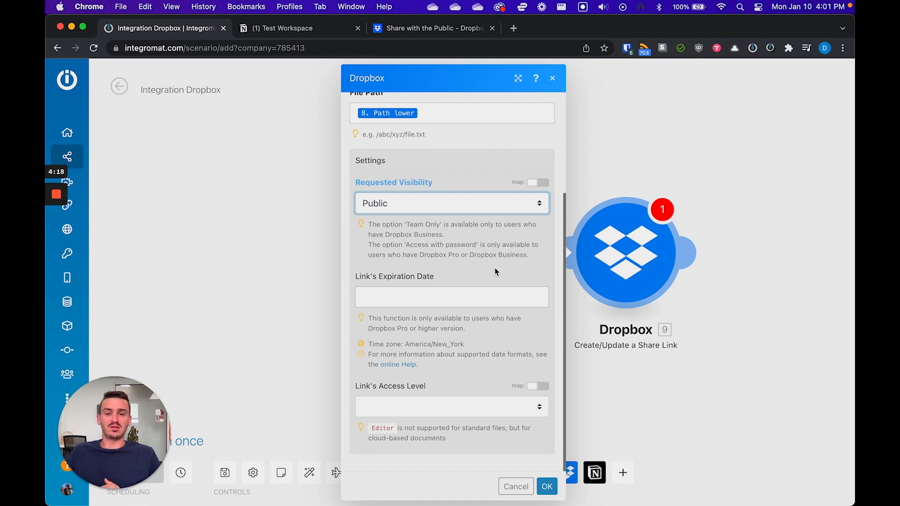
Leave the link's expiration date empty, set the Link's Access Level to Viewer, and confirm the share link module
left_click(430, 296)
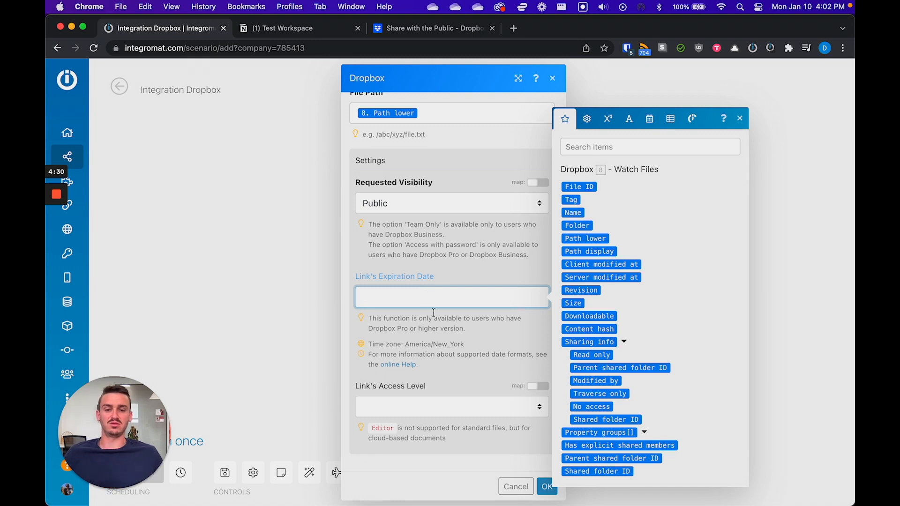
left_click(490, 334)
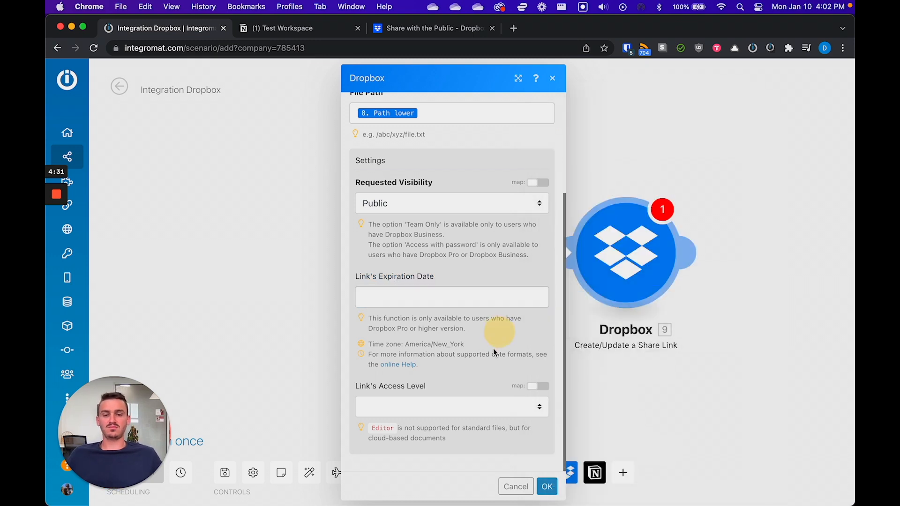
left_click(433, 413)
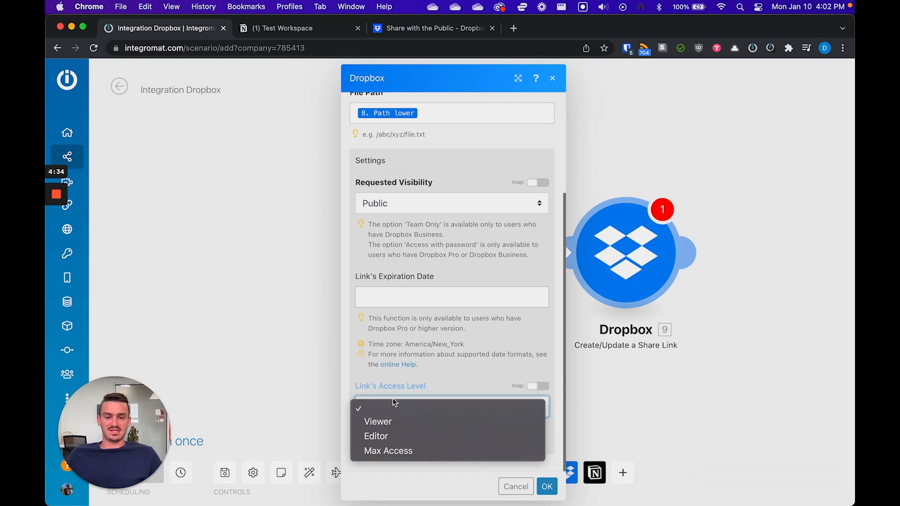
left_click(397, 428)
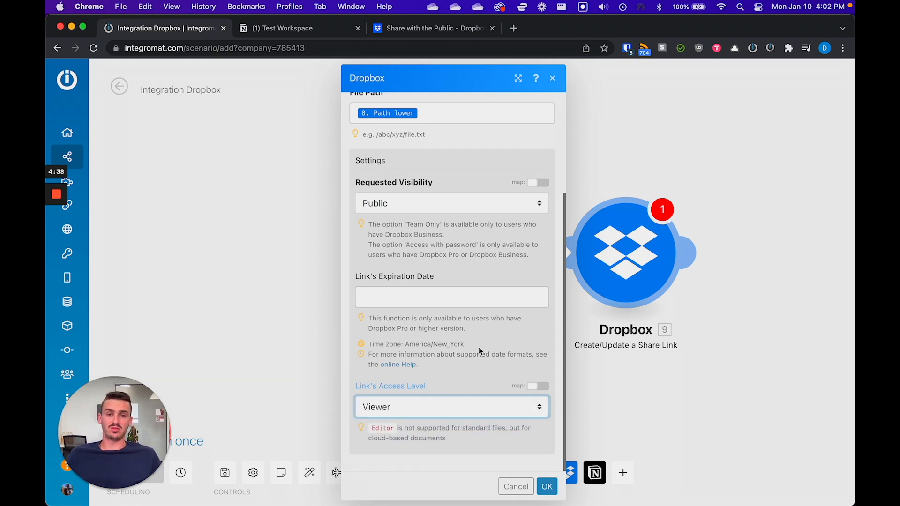
left_click(433, 411)
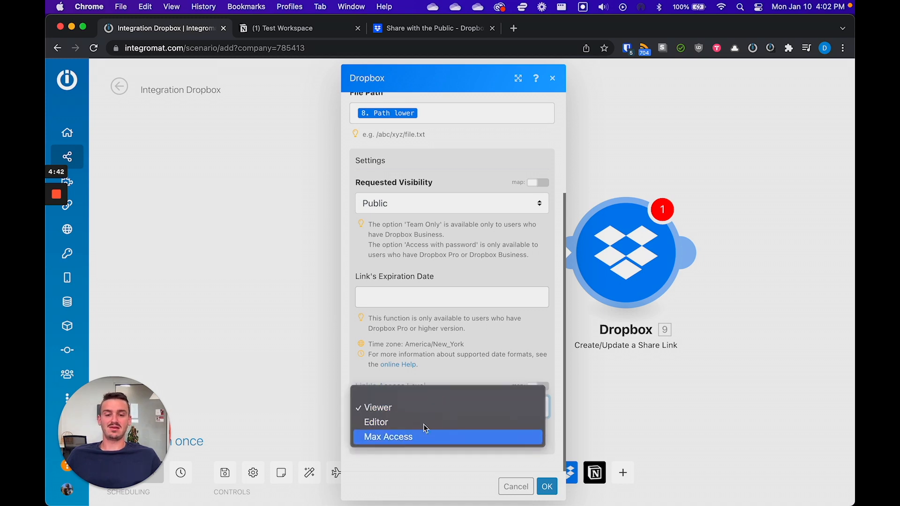
left_click(496, 376)
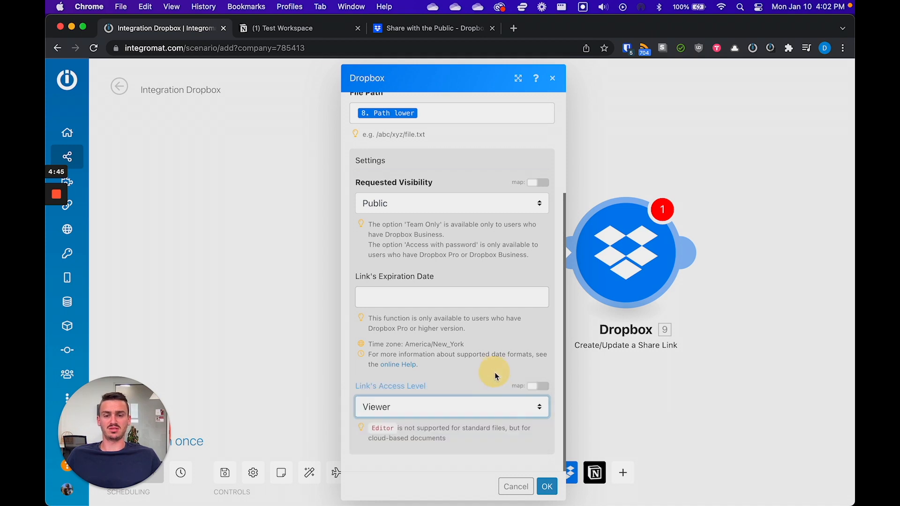
left_click(546, 486)
Add a Notion Search Objects module after the share link module, using the My Notion connection (MergeYourData.com)
left_click_drag(799, 328, 542, 324)
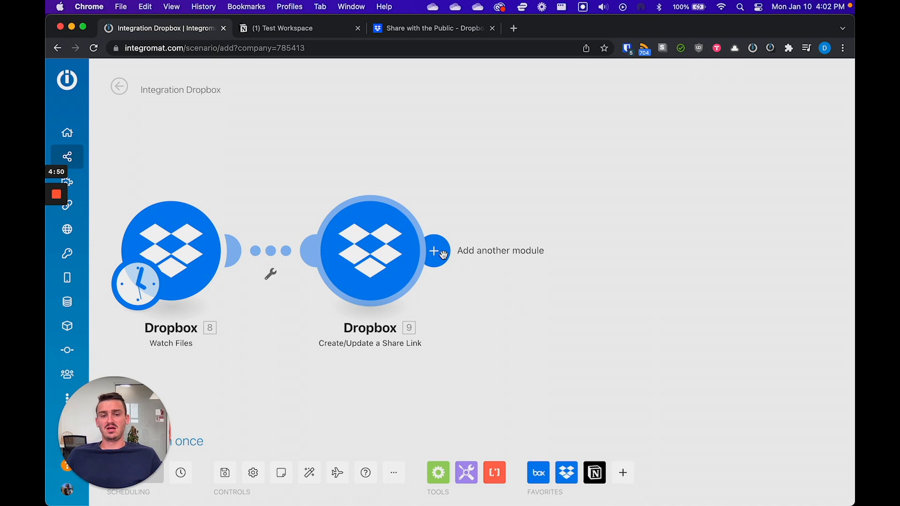
left_click(440, 253)
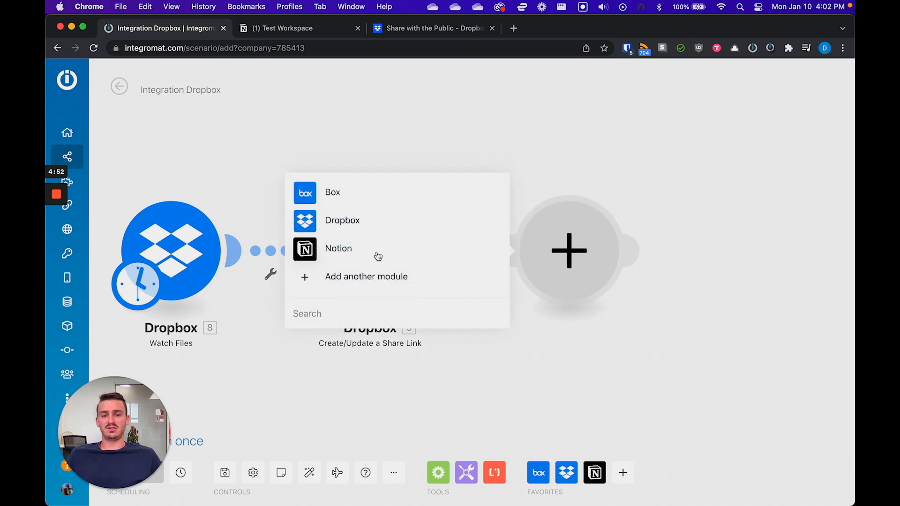
left_click(376, 254)
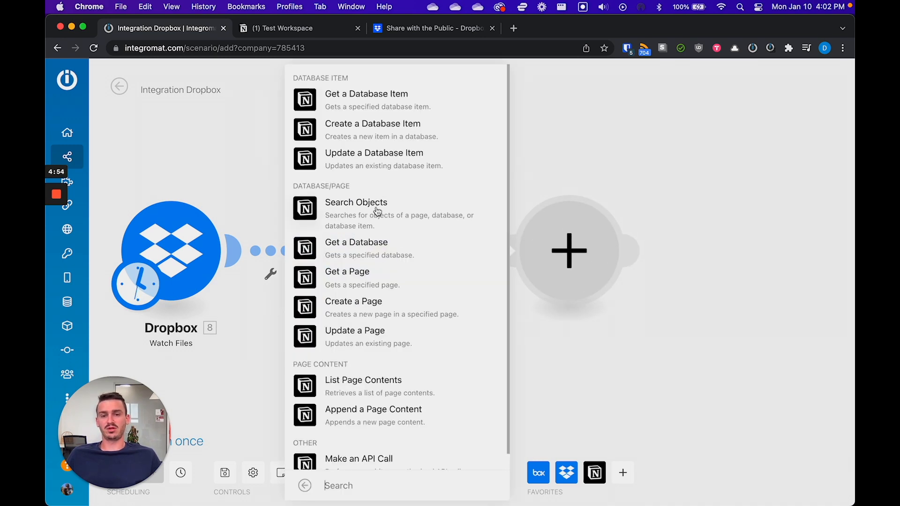
left_click(377, 208)
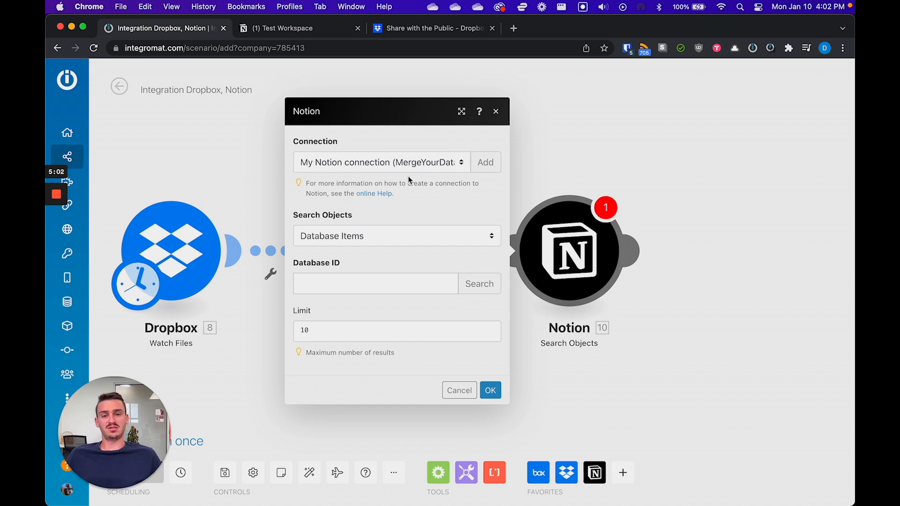
left_click(397, 162)
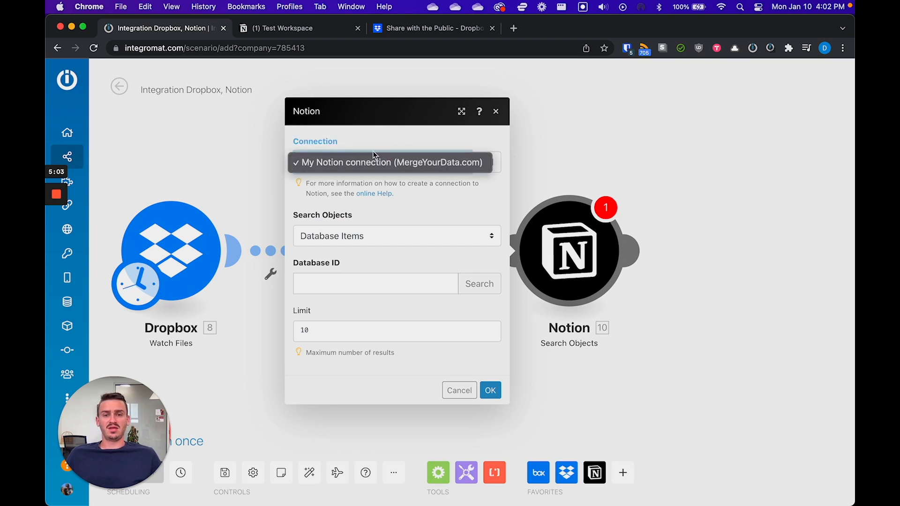
left_click(435, 160)
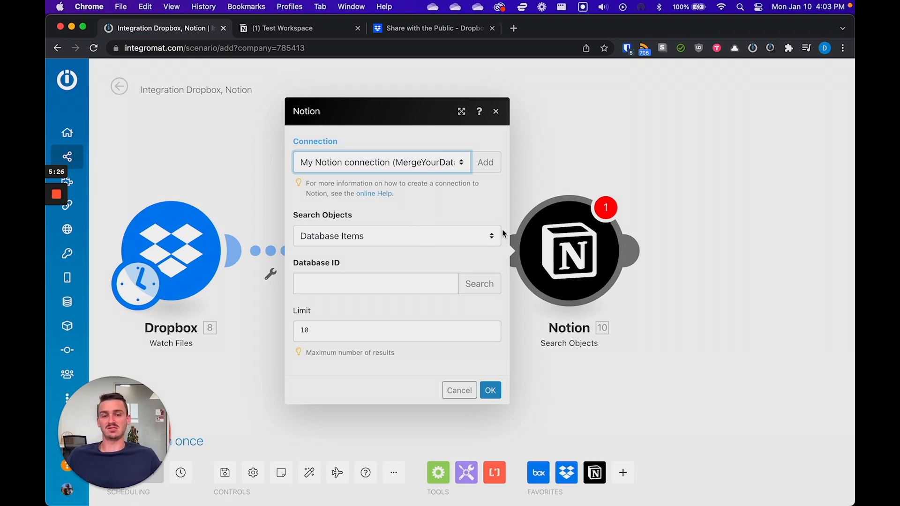
Open the query search for the Notion module's Database ID
left_click(408, 286)
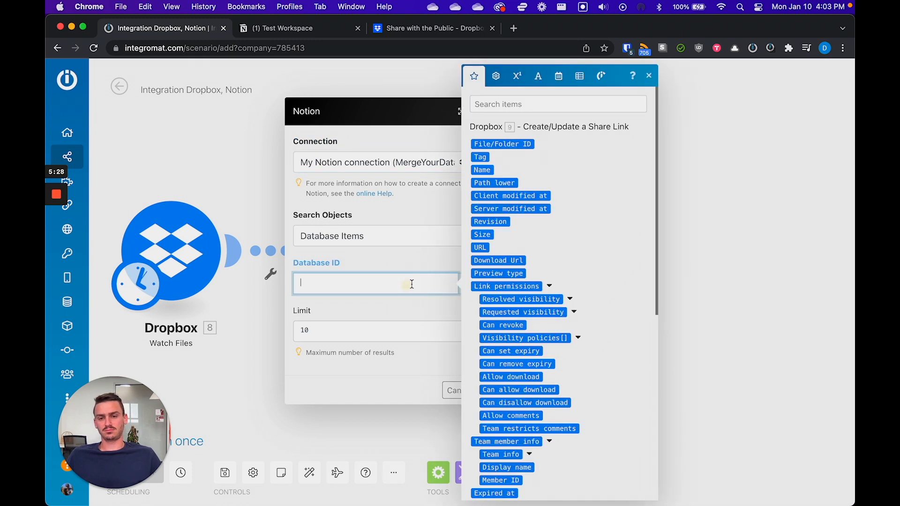
left_click(379, 266)
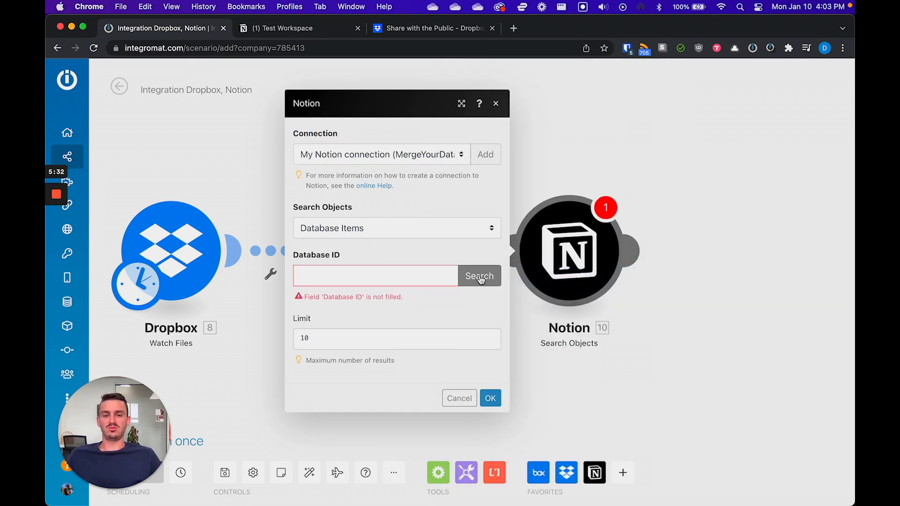
left_click(478, 281)
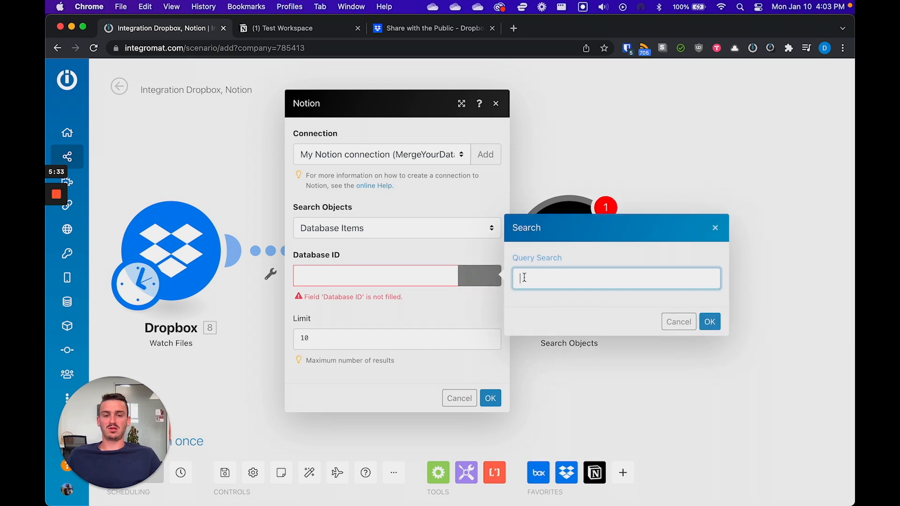
Switch to Notion, bring up the table block options on the Test Workspace page with "/table", and open Test Database
left_click(286, 28)
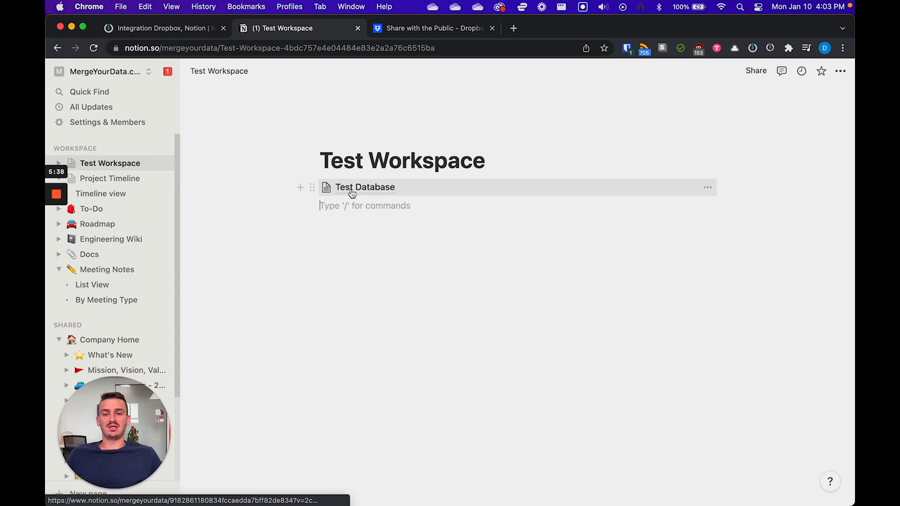
left_click(363, 203)
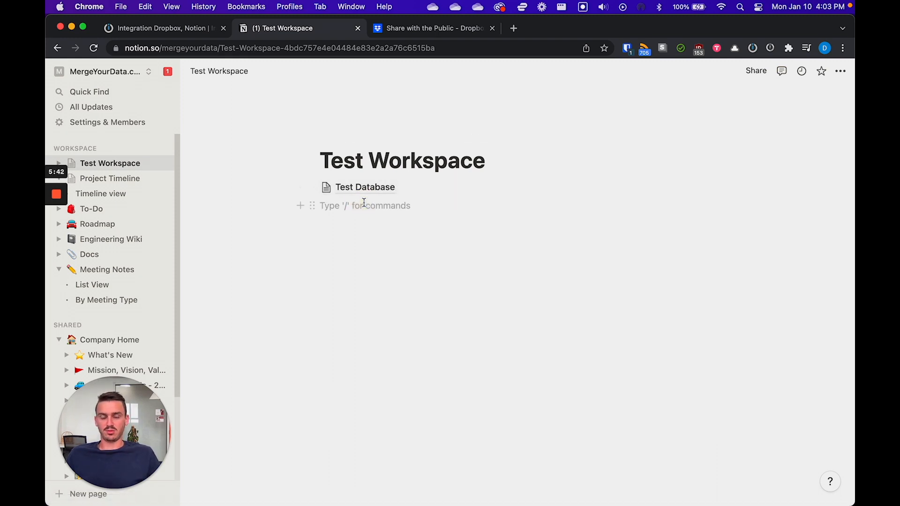
type("/t")
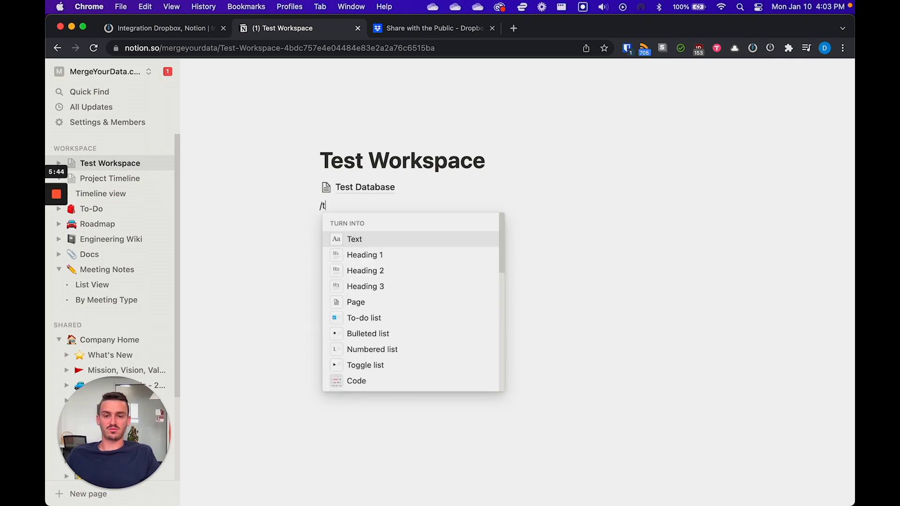
type("able")
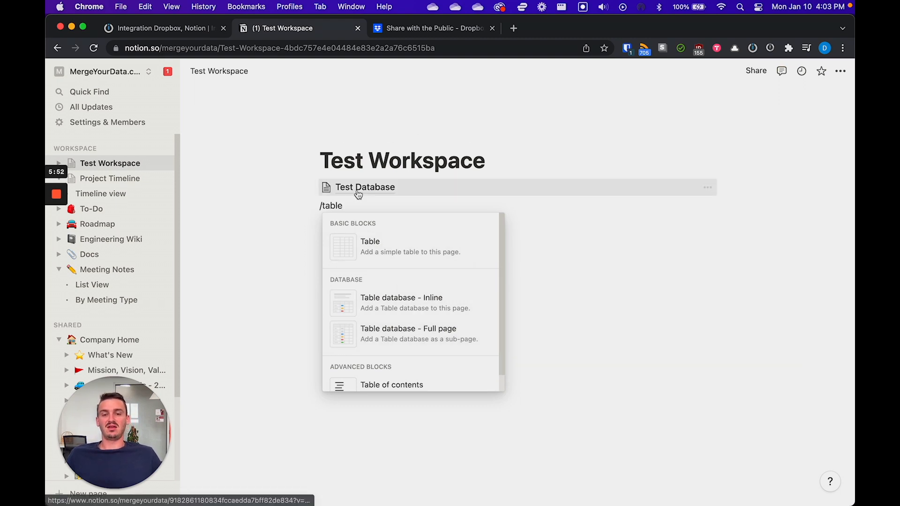
left_click(359, 188)
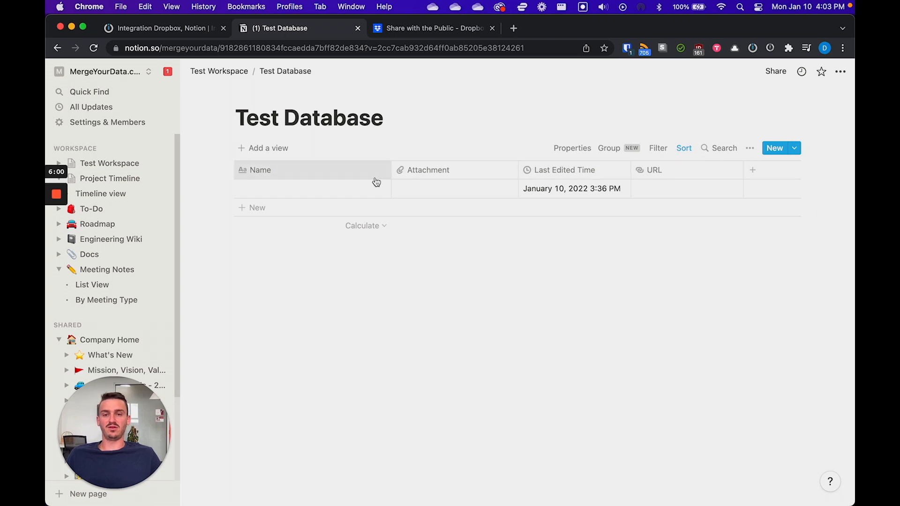
Review the property types of the Name and Attachment columns in Test Database
left_click(297, 171)
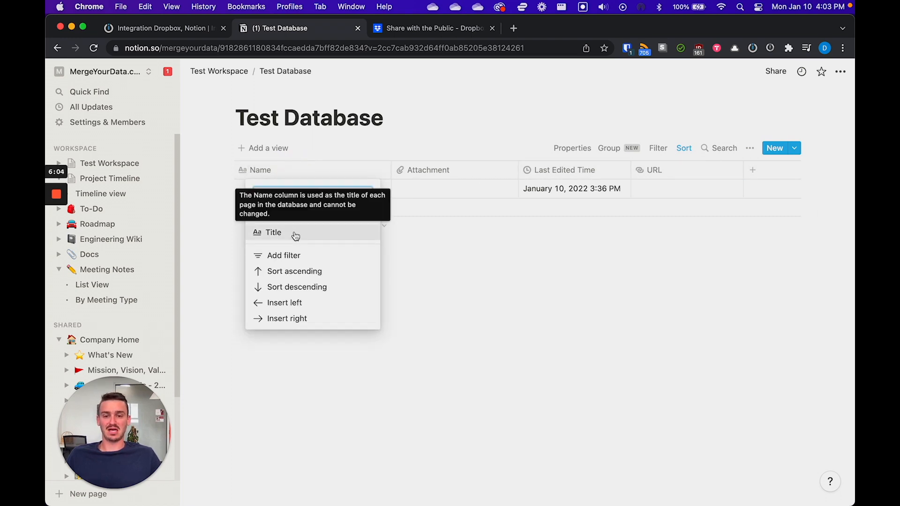
left_click(432, 143)
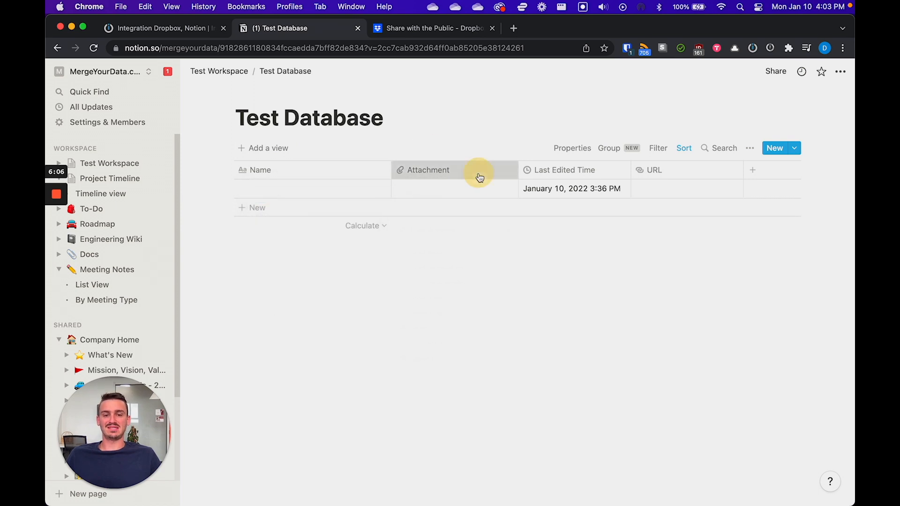
left_click(477, 178)
mouse_move(449, 239)
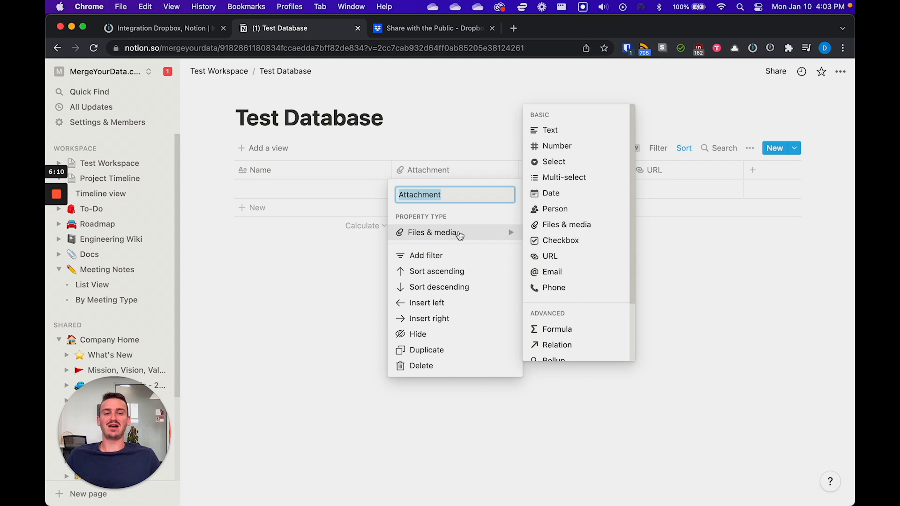
left_click(469, 135)
left_click(469, 135)
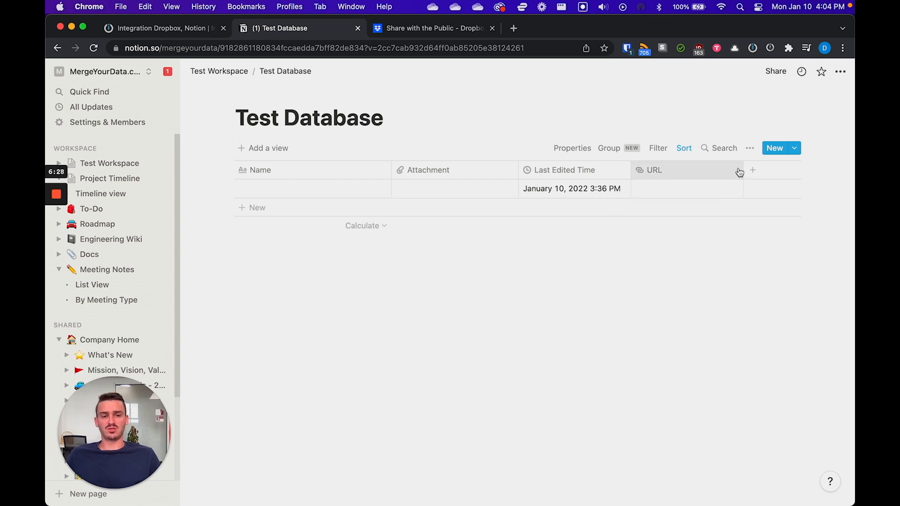
Add a new text column after the URL column and check the property type of the Last Edited Time column
left_click(753, 170)
left_click(759, 232)
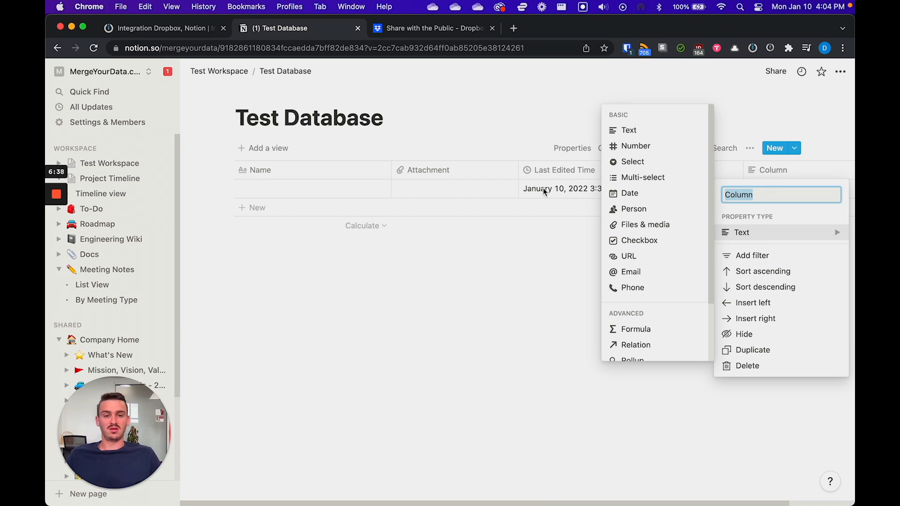
left_click(550, 174)
left_click(581, 171)
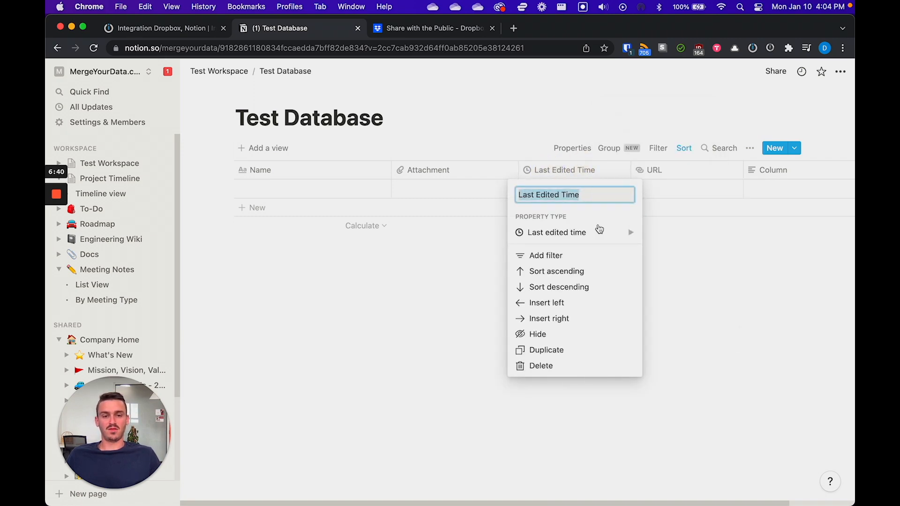
mouse_move(598, 233)
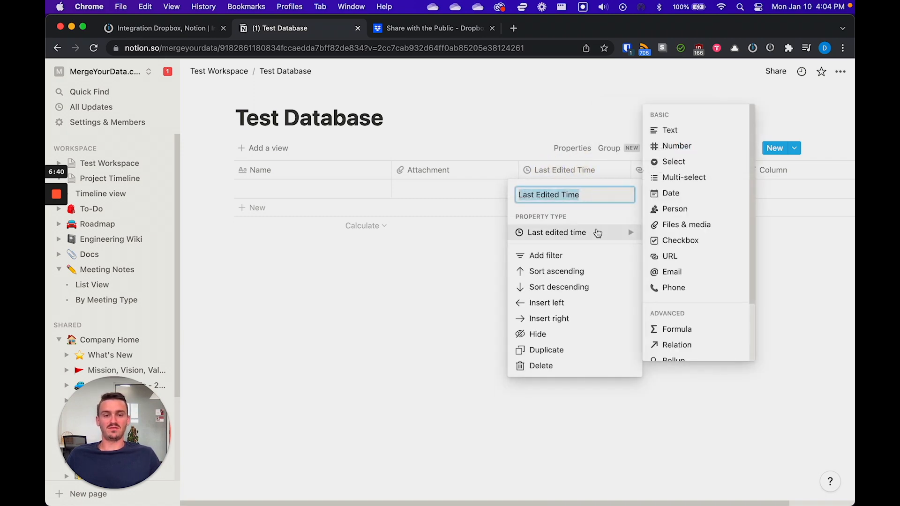
left_click(817, 286)
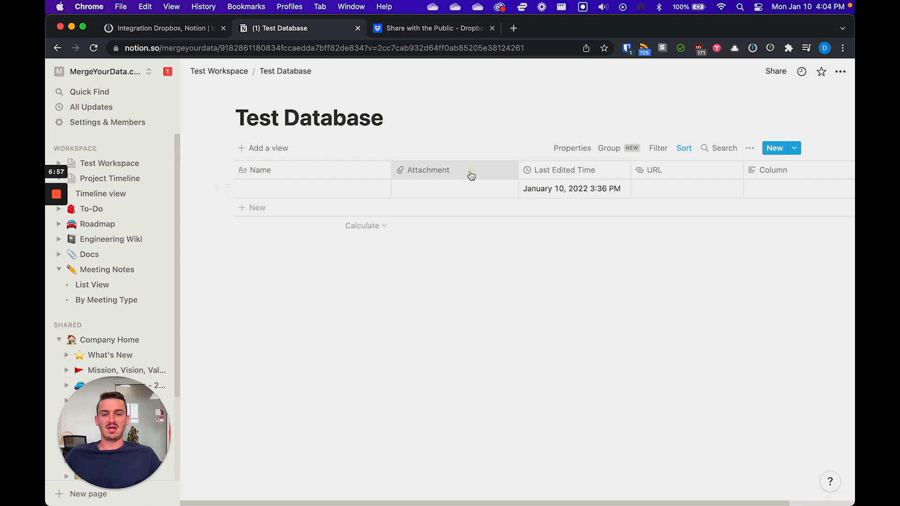
Examine the Attachment column's property type and the upload and embed link options of its first cell
left_click(469, 173)
mouse_move(459, 228)
left_click(459, 153)
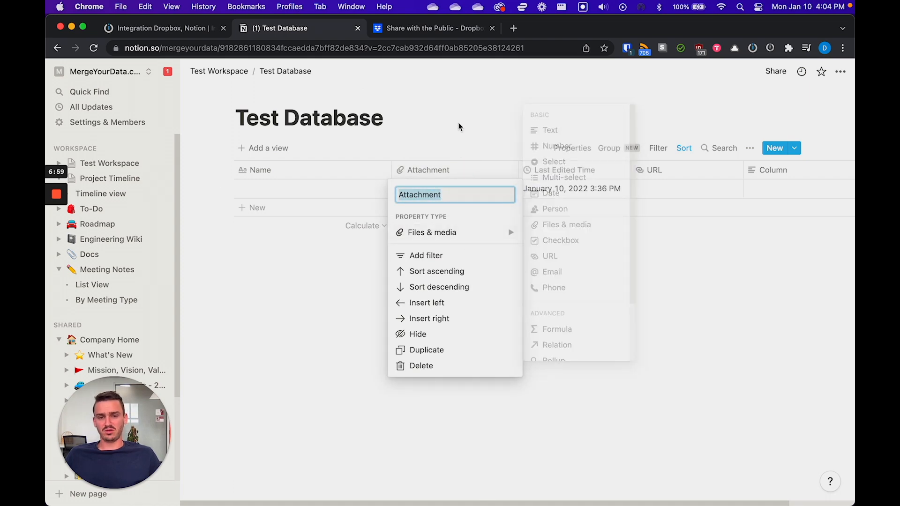
left_click(440, 187)
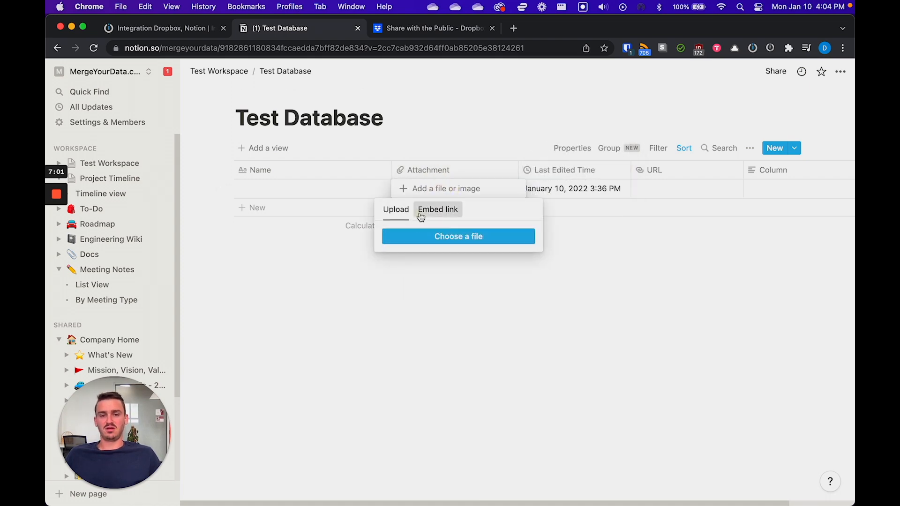
left_click(424, 210)
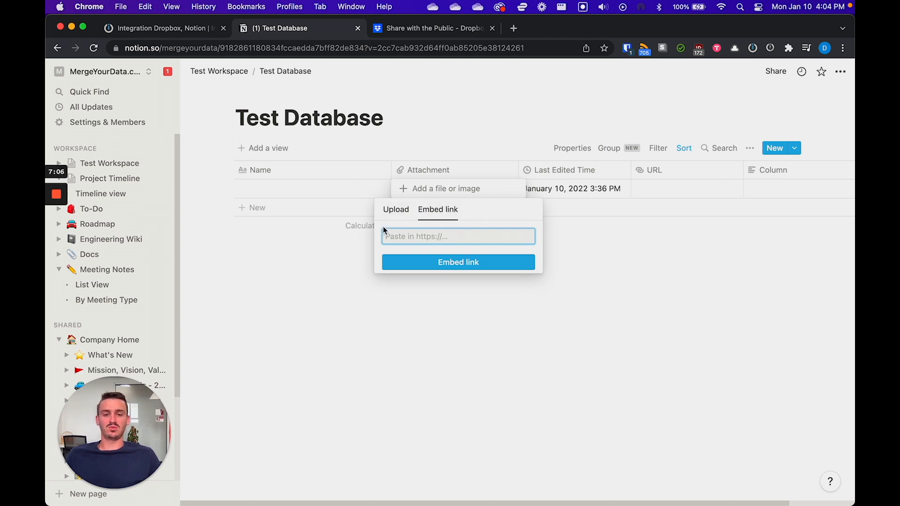
left_click(465, 117)
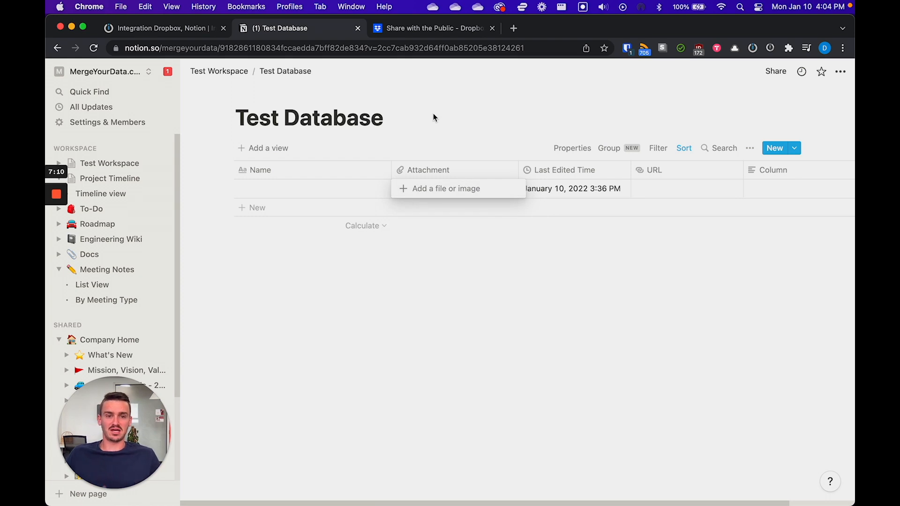
Open the first row's URL cell to view its entry field, and close it without entering anything
left_click(670, 183)
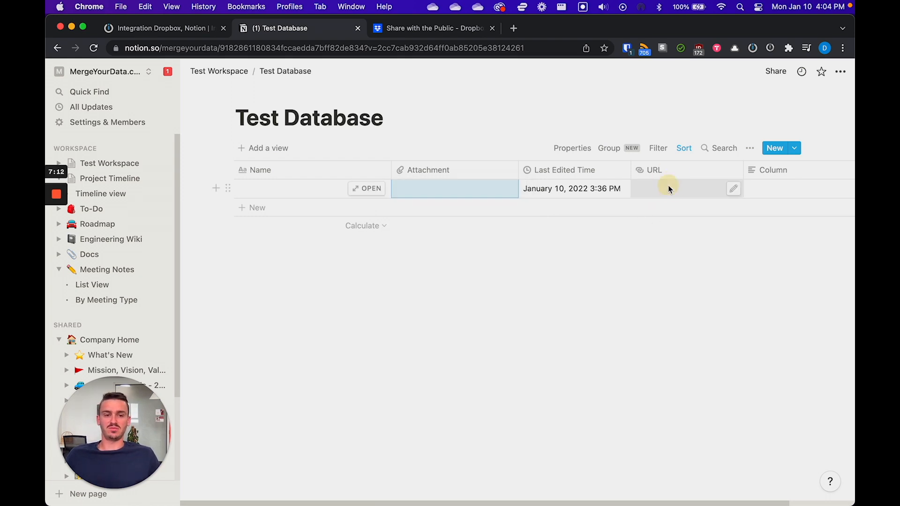
left_click(667, 186)
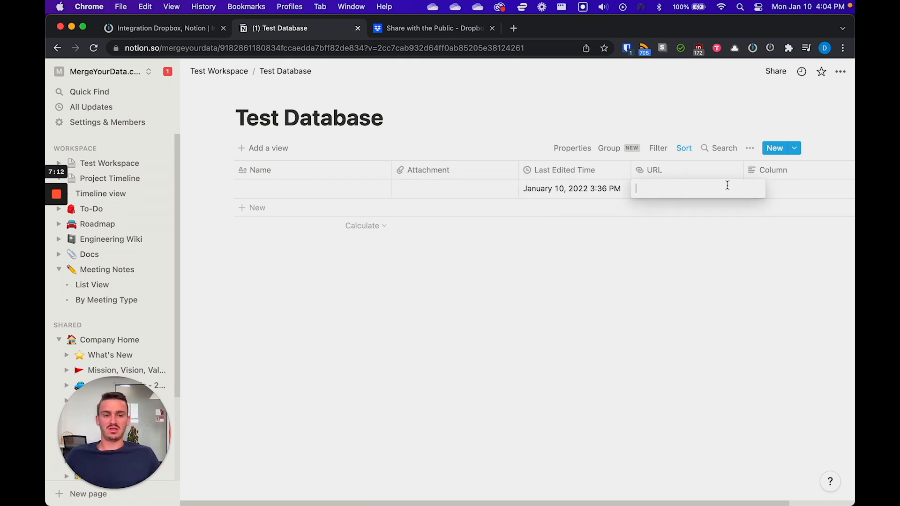
left_click(549, 112)
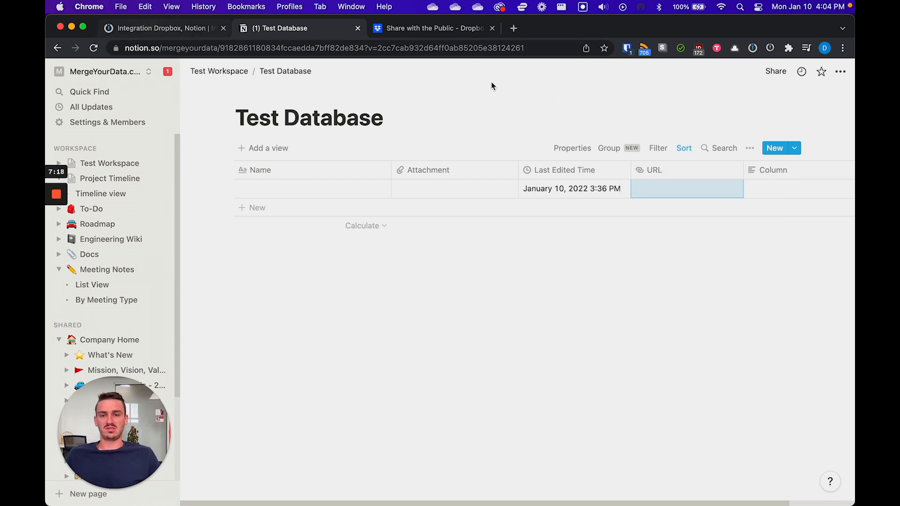
Switch to the Integromat scenario and fill in the Notion search module's Database ID by searching for "Test Database"
left_click(218, 29)
left_click(566, 278)
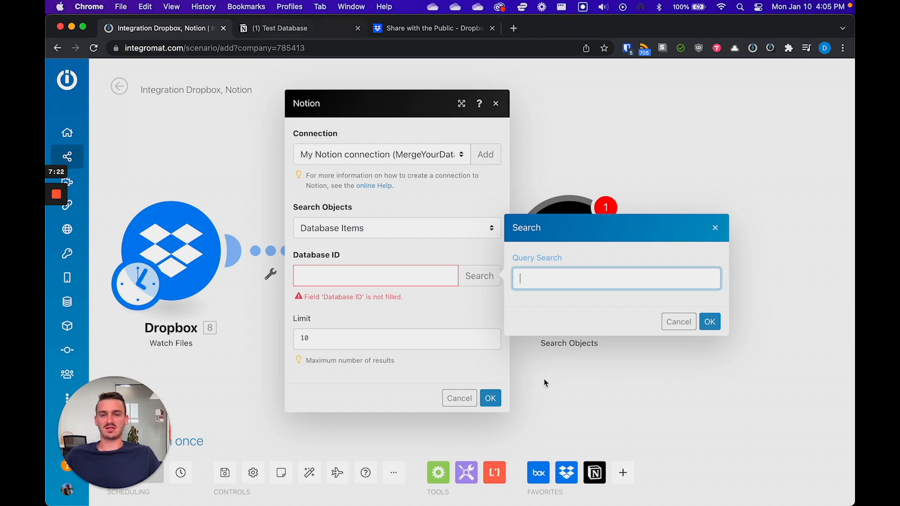
type("Test Database")
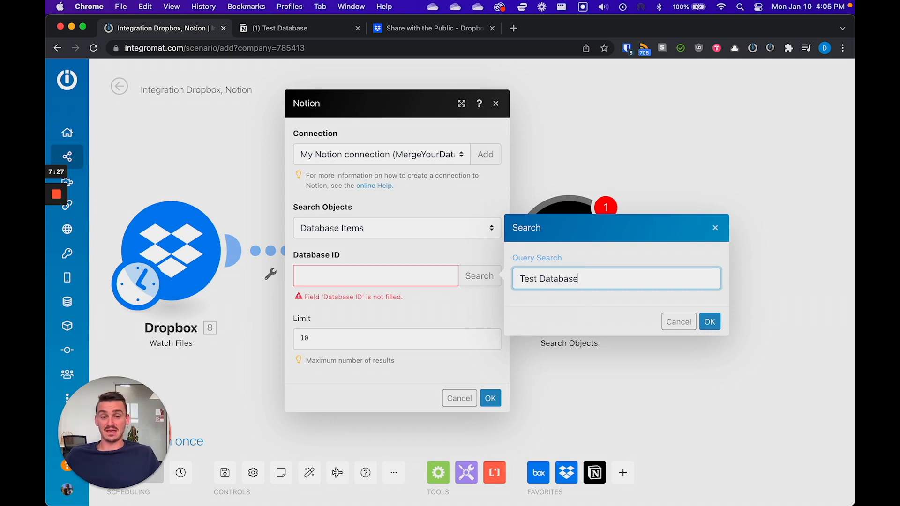
left_click(709, 323)
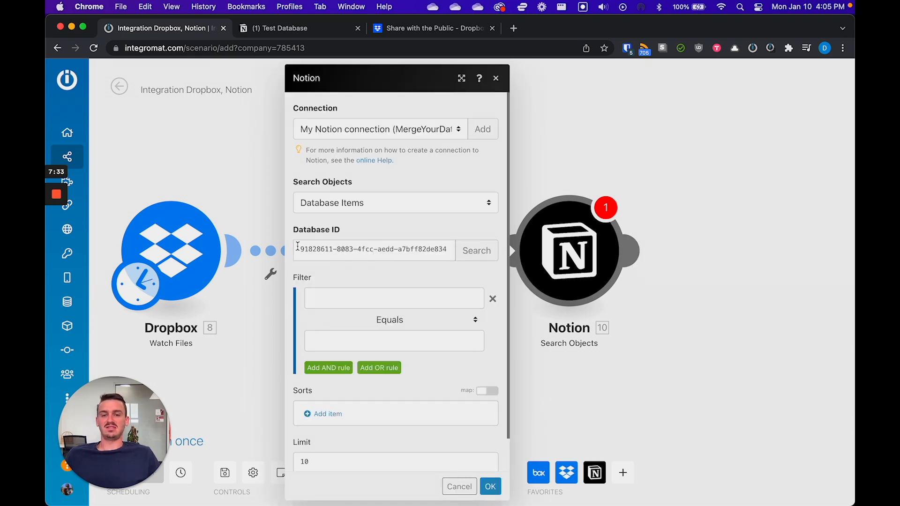
Check the property choices offered for the search filter, and highlight the database ID within Test Database's Notion web address
left_click(424, 301)
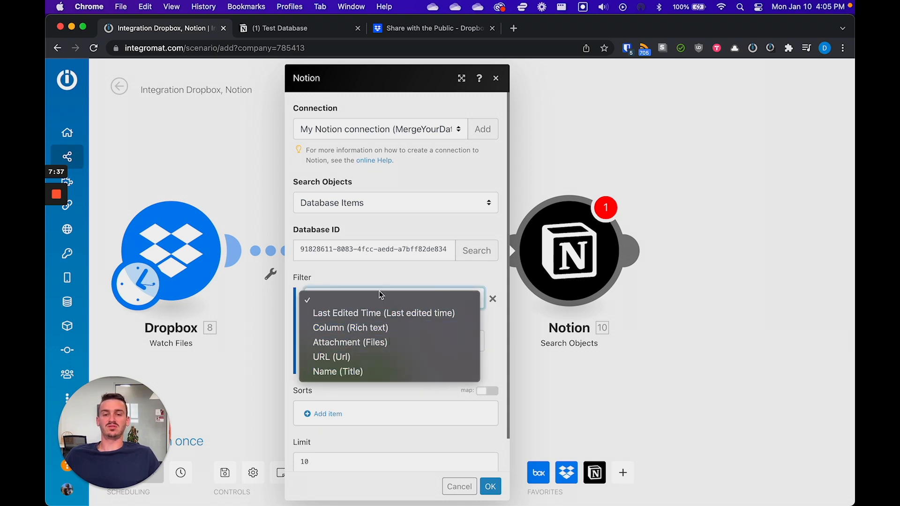
left_click(374, 270)
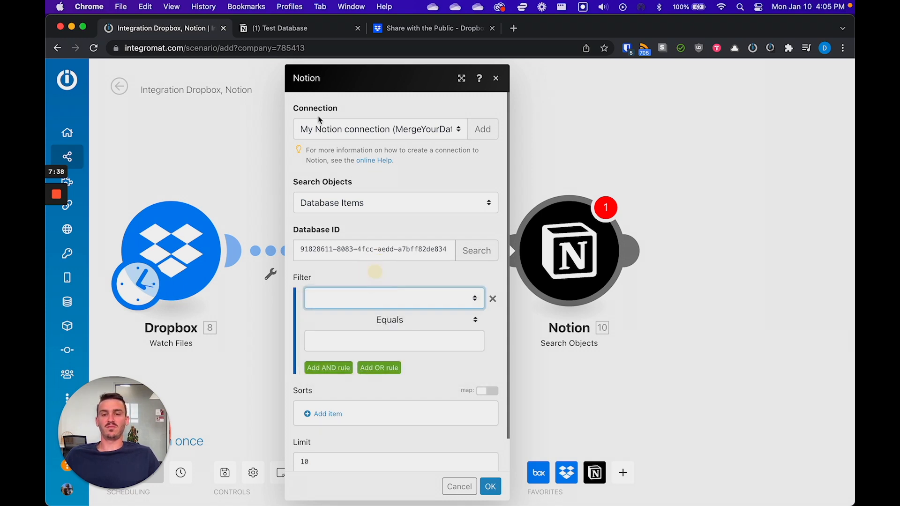
left_click(303, 29)
left_click(270, 47)
left_click(271, 47)
left_click_drag(269, 48, 407, 53)
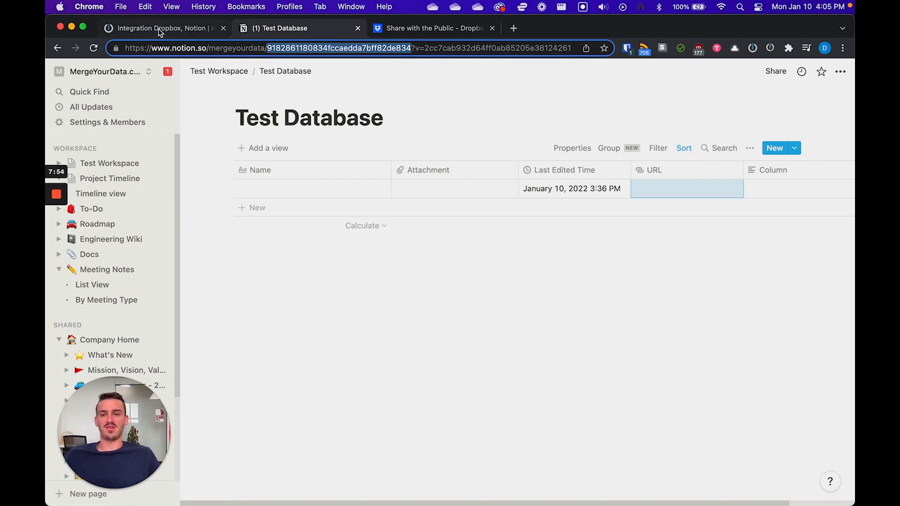
Return to the Integromat scenario and set the Notion search filter to Name (Title) with the text Equals operator
left_click(160, 28)
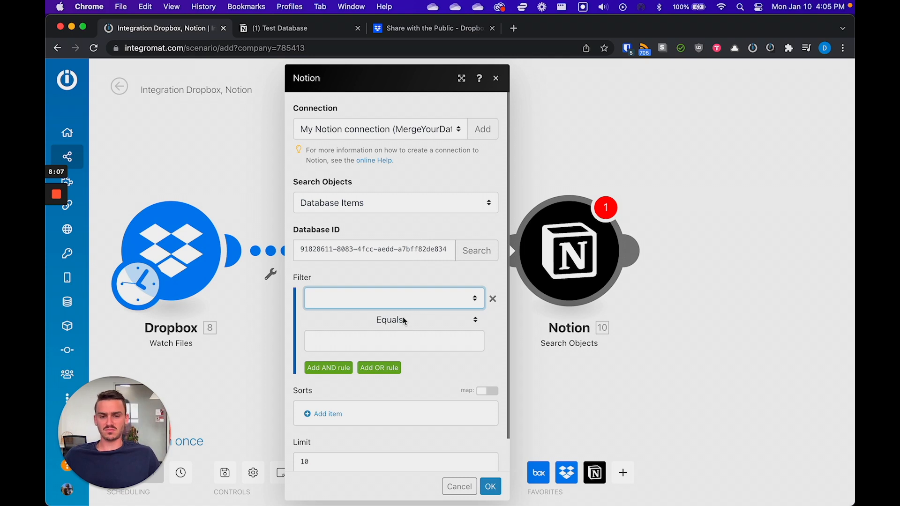
scroll(404, 320, "down", 1)
left_click(399, 283)
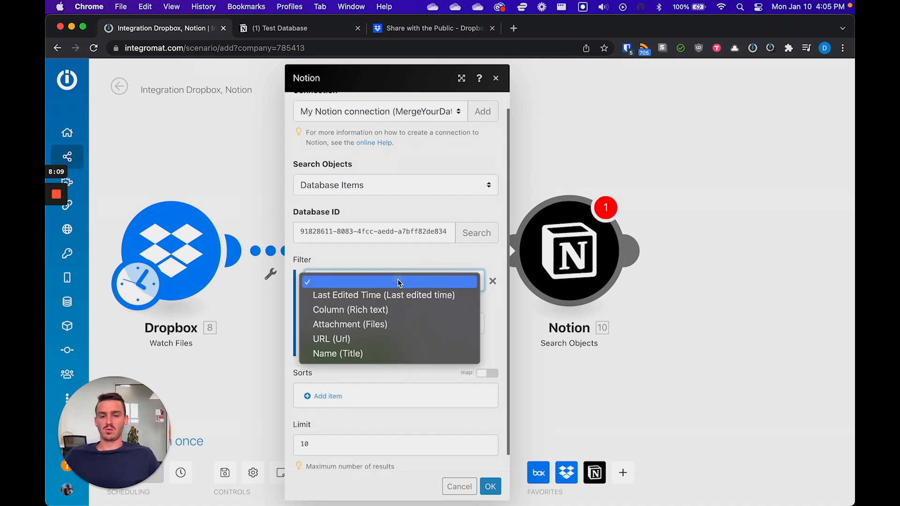
left_click(394, 268)
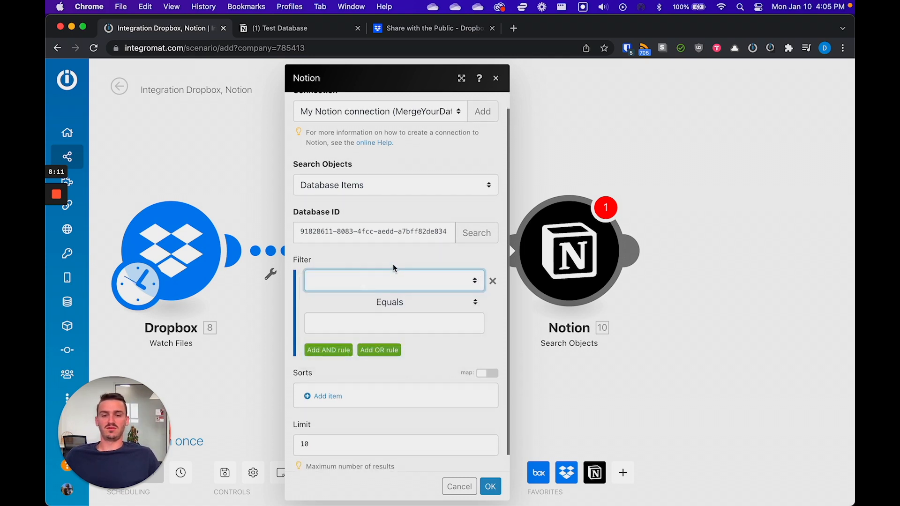
scroll(391, 267, "down", 1)
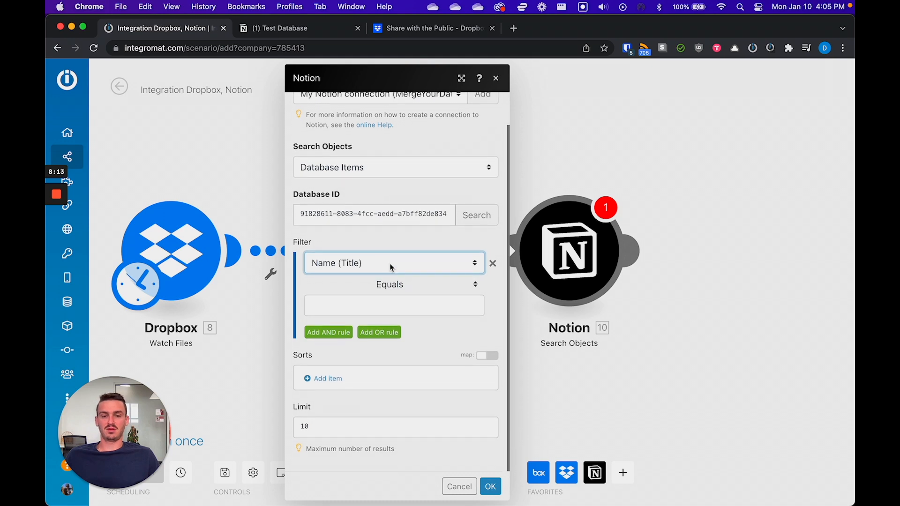
left_click(399, 287)
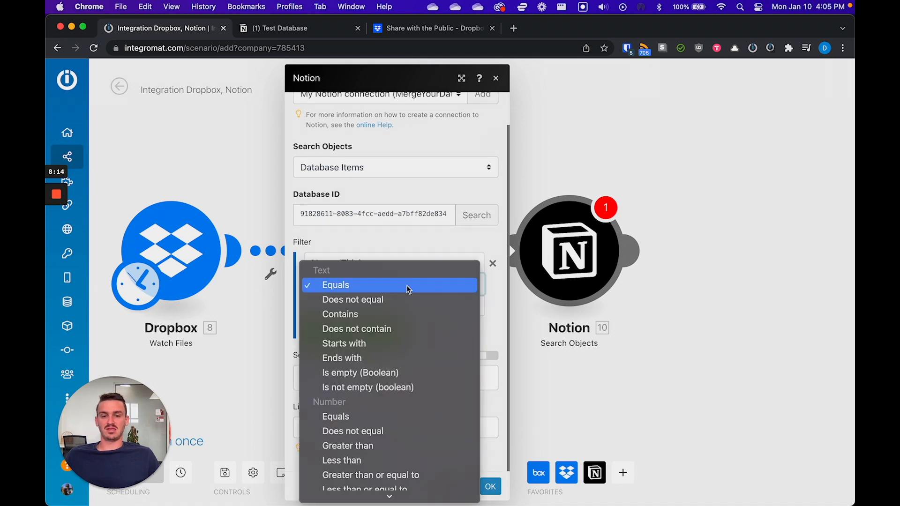
left_click(491, 309)
Map the filter's value to Name from the Create/Update a Share Link module and save the Notion search settings
left_click(440, 305)
left_click(540, 102)
type("name")
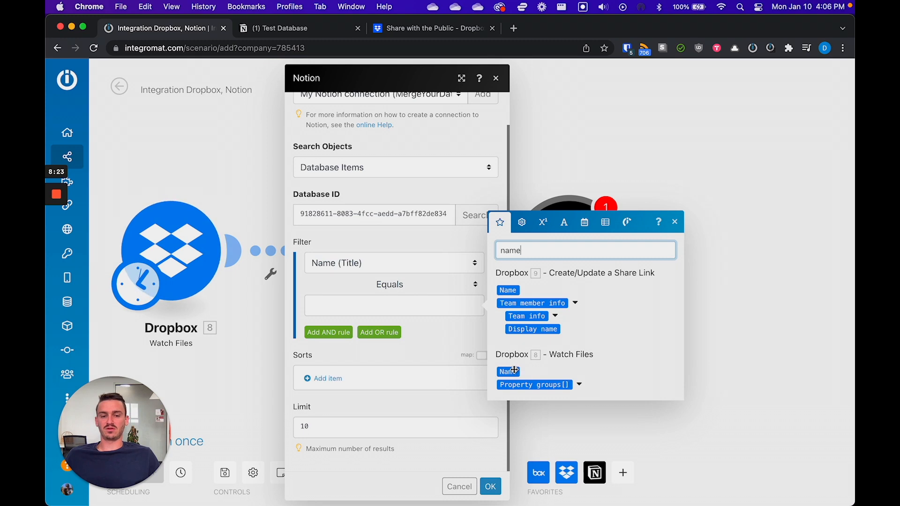
left_click_drag(515, 289, 476, 300)
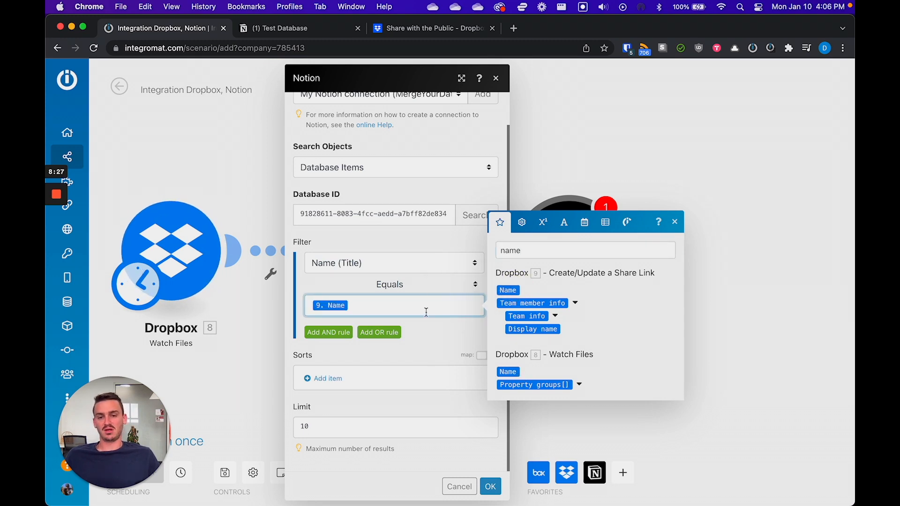
left_click(375, 236)
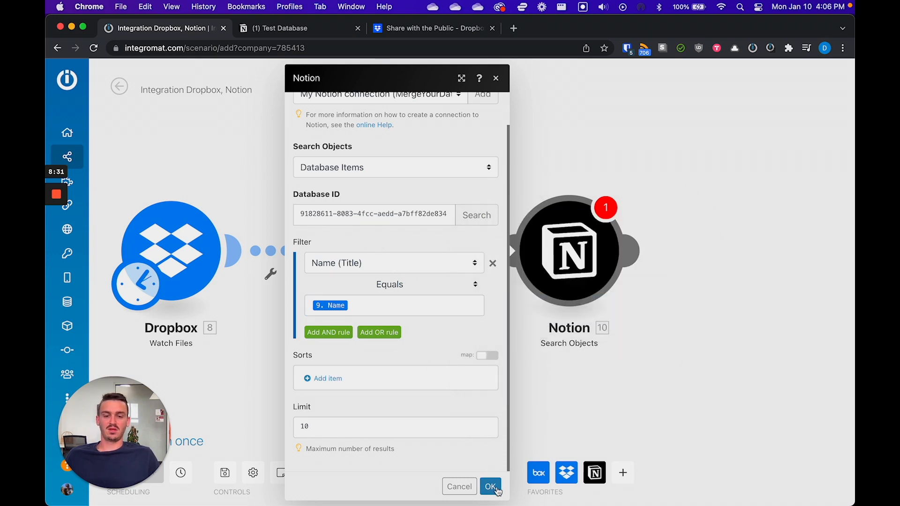
left_click(490, 486)
left_click_drag(670, 305, 630, 302)
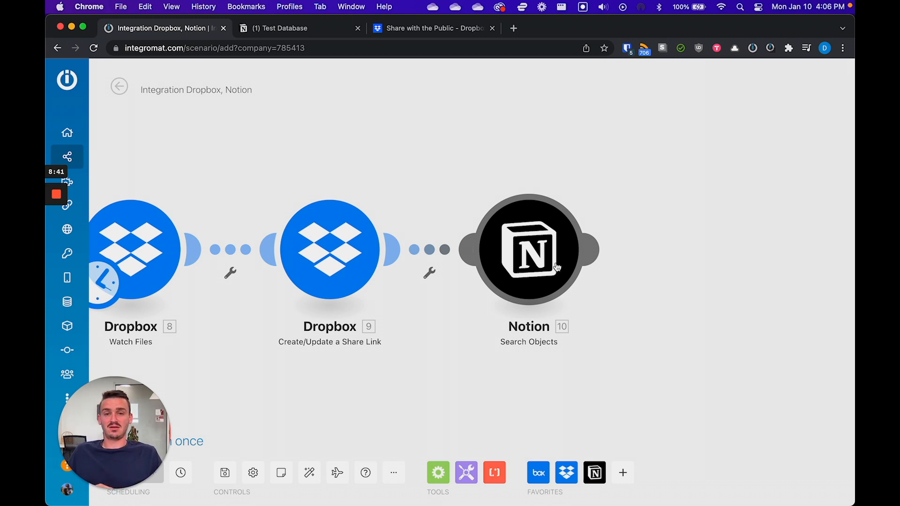
left_click(297, 25)
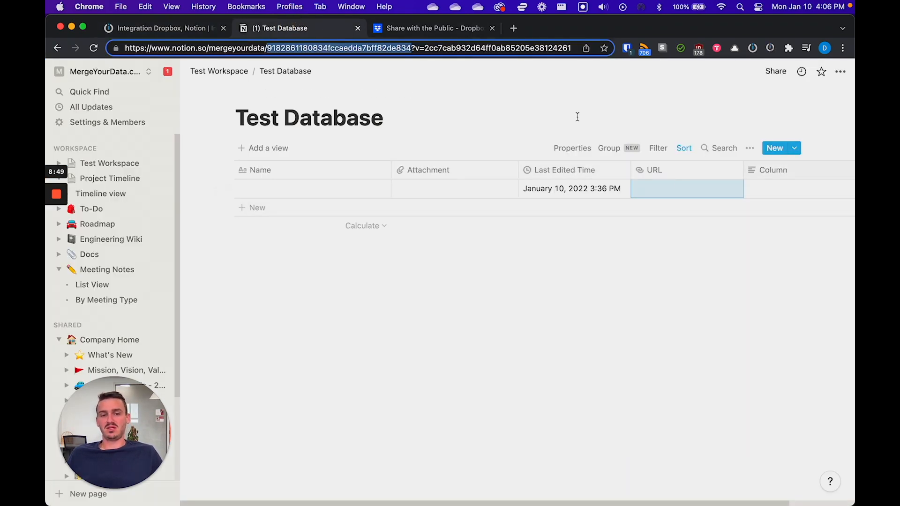
left_click(159, 28)
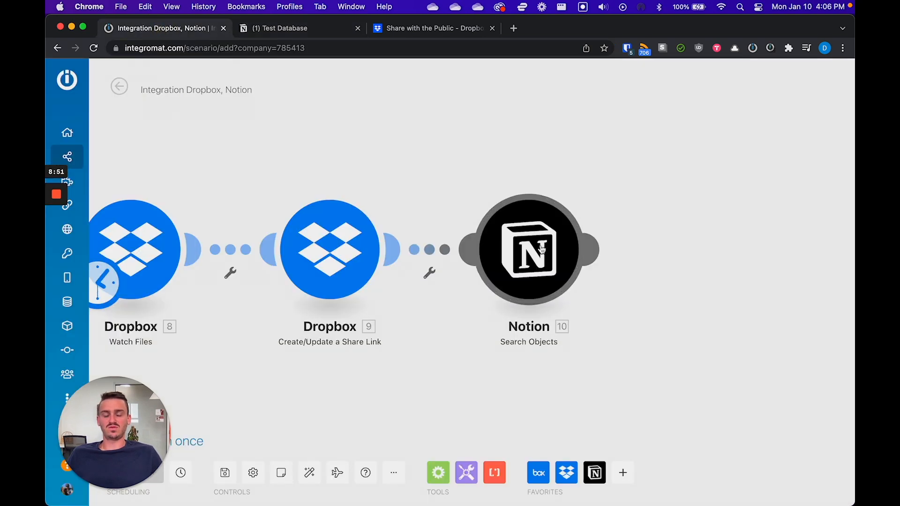
left_click_drag(458, 184, 583, 177)
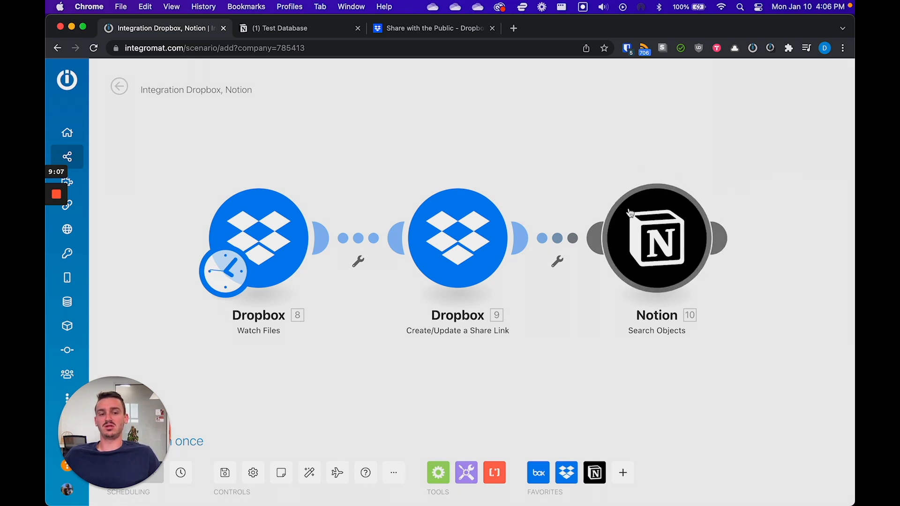
left_click_drag(762, 219, 665, 201)
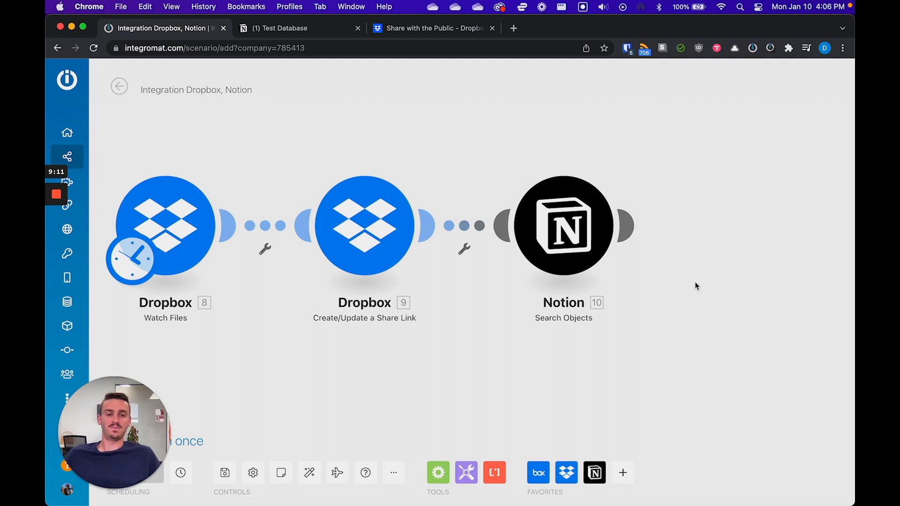
left_click_drag(690, 223, 677, 217)
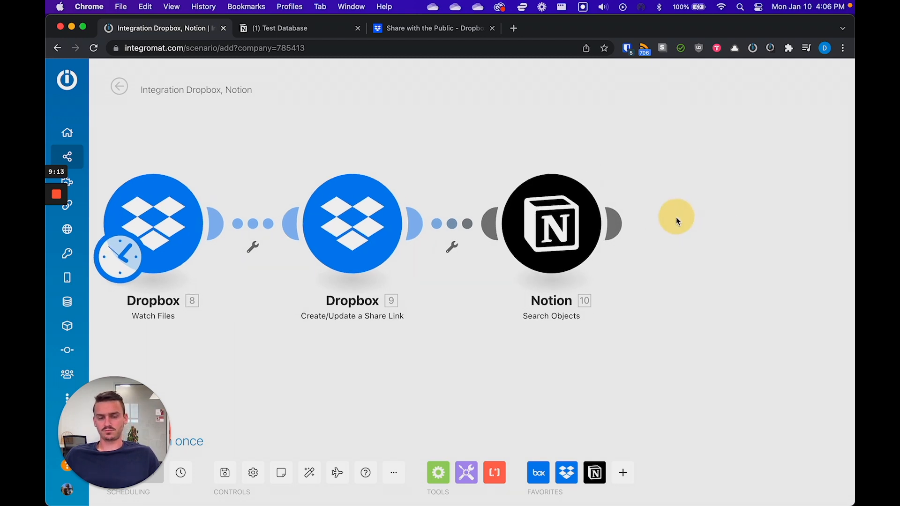
In Notion's Test Database, rename the text column after URL to "Document Last Updated" and change its property type to Date
left_click(290, 30)
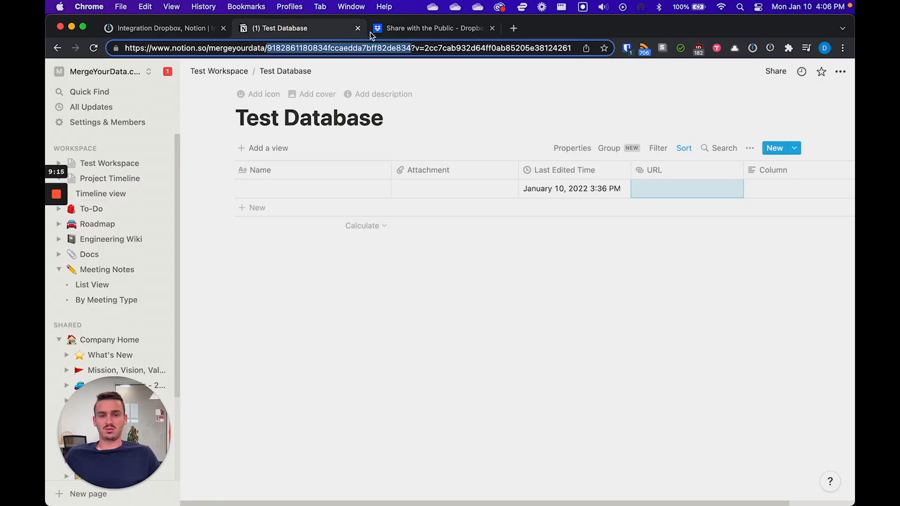
left_click(794, 174)
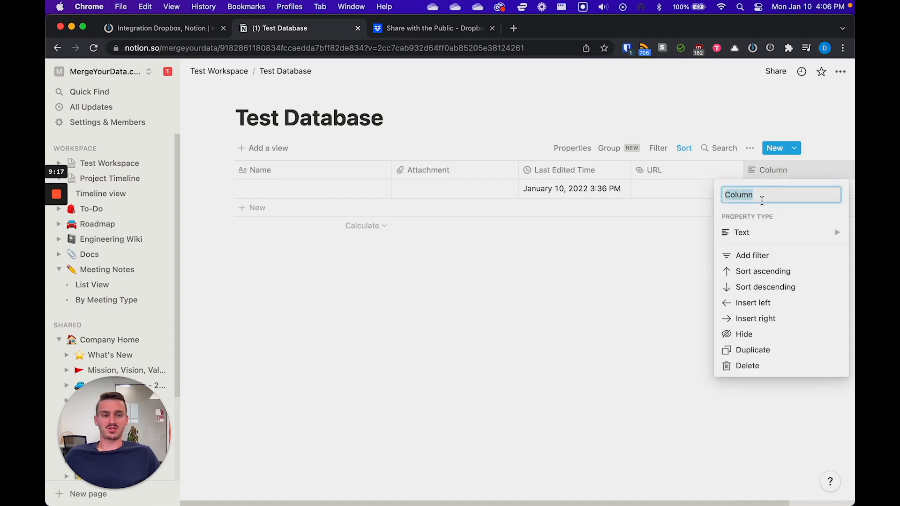
type("L")
key("BackSpace")
type("Docu")
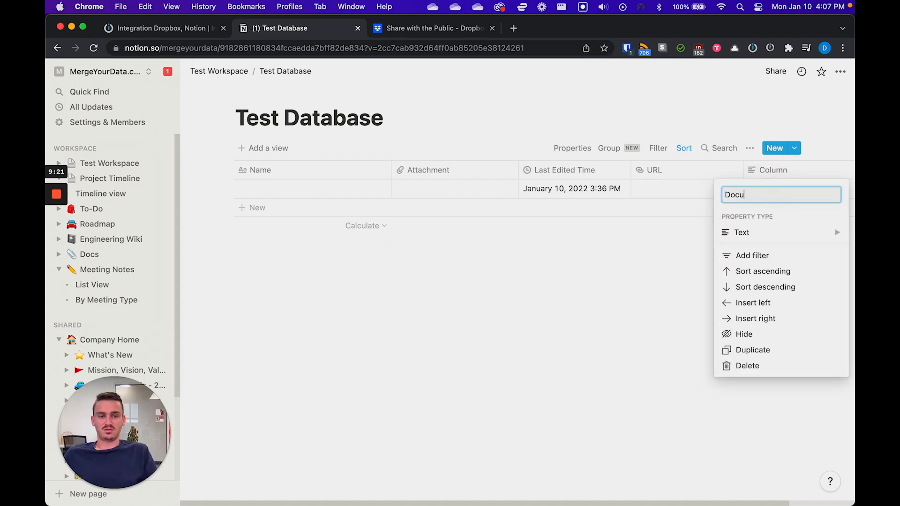
type("ment Last Updated")
left_click(782, 232)
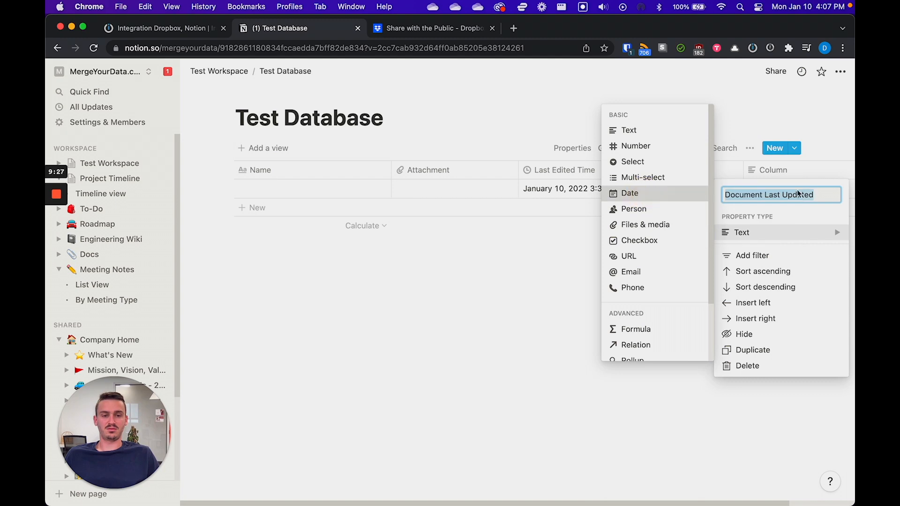
key("Return")
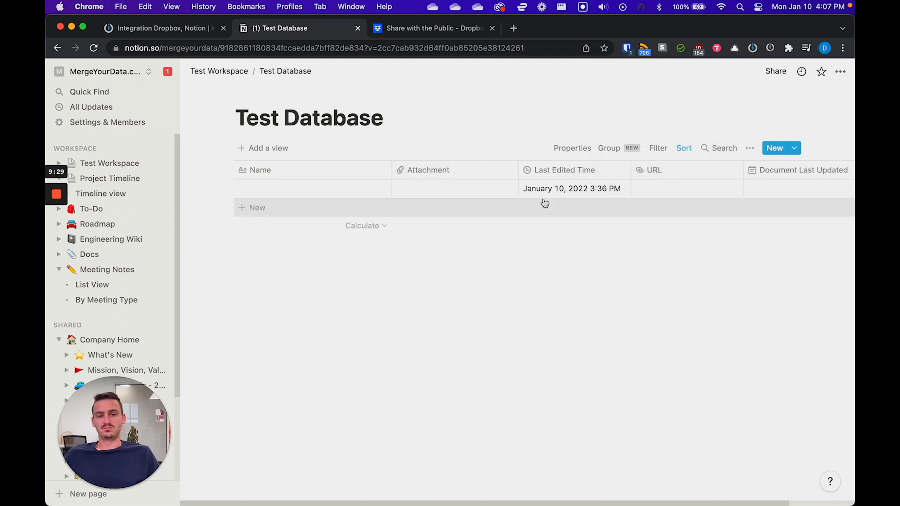
Switch to the Integromat scenario and add a Flow Control Router after the Notion Search Objects module
left_click(158, 27)
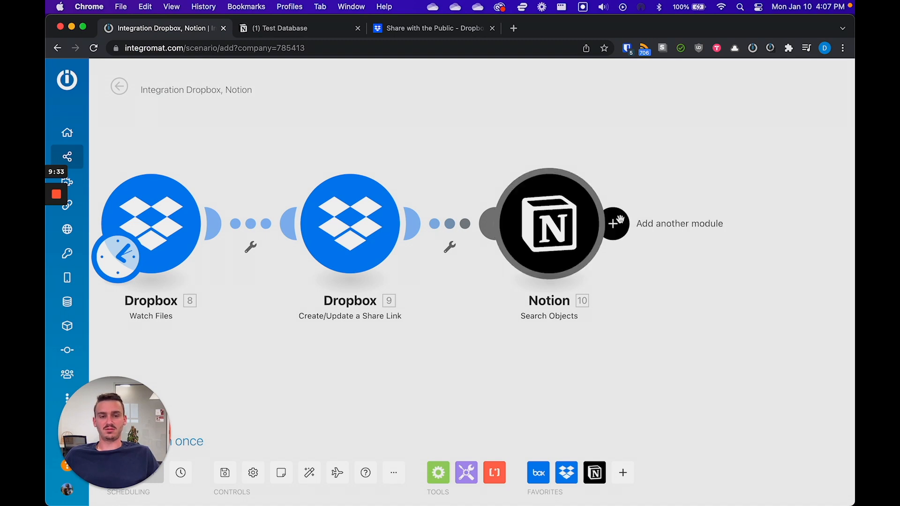
left_click(612, 224)
type("router")
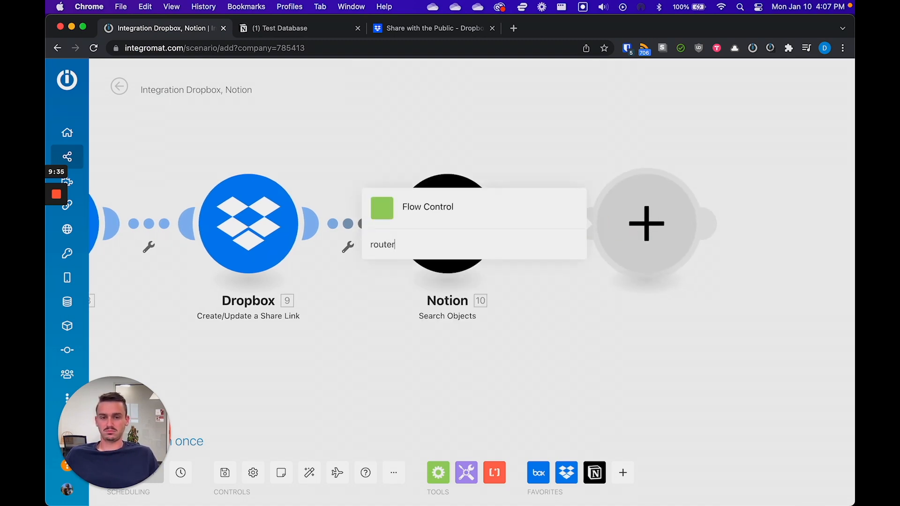
left_click(488, 205)
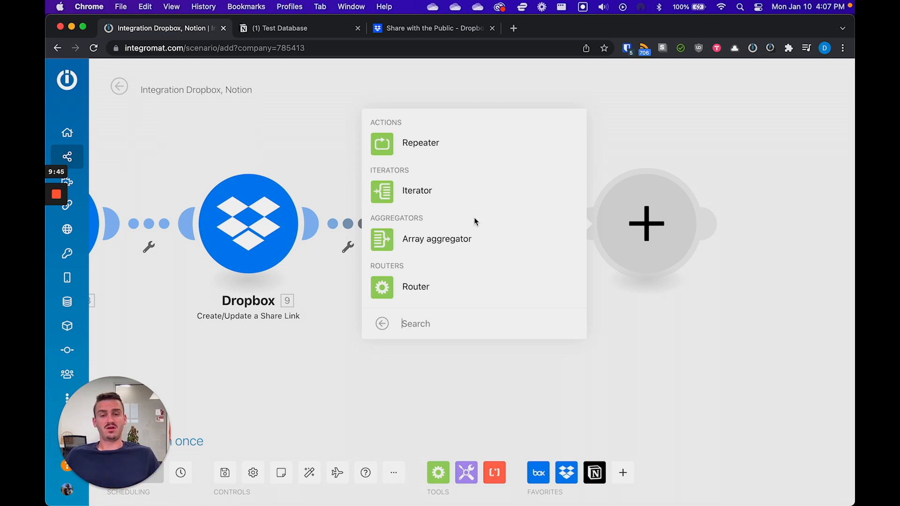
left_click(421, 287)
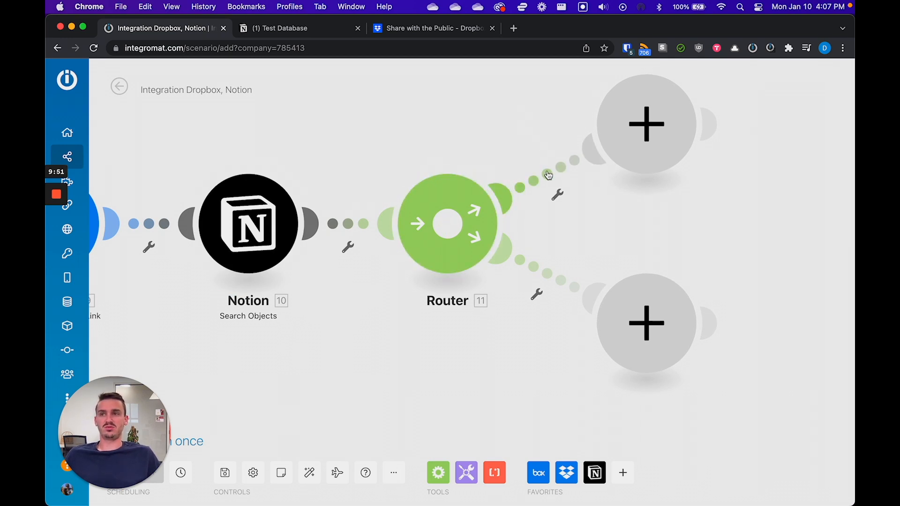
left_click(547, 176)
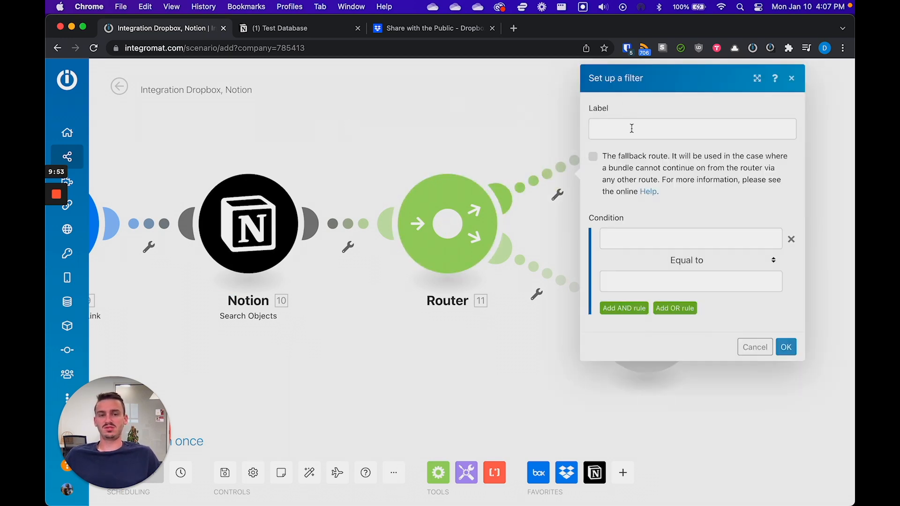
left_click(539, 153)
left_click(552, 173)
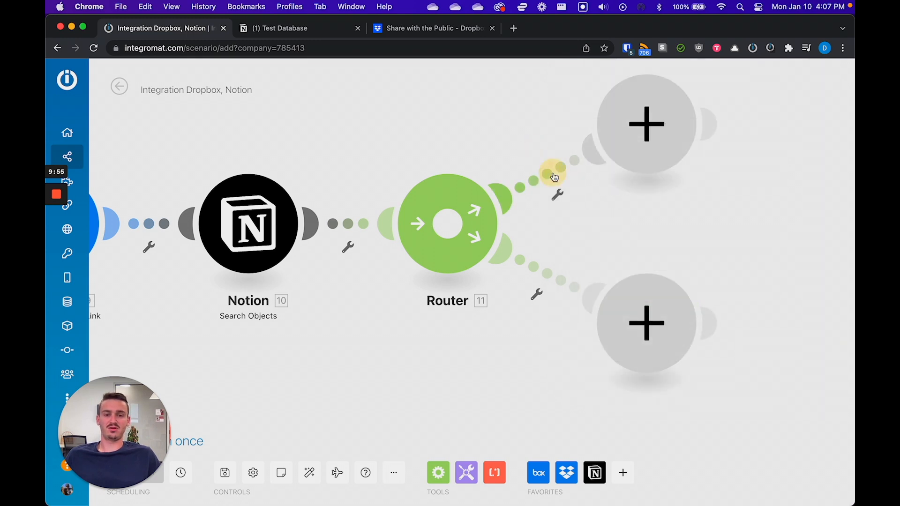
left_click(537, 154)
Set up a filter on the router's upper route and label it "No Object Exists, Create New One"
left_click(552, 172)
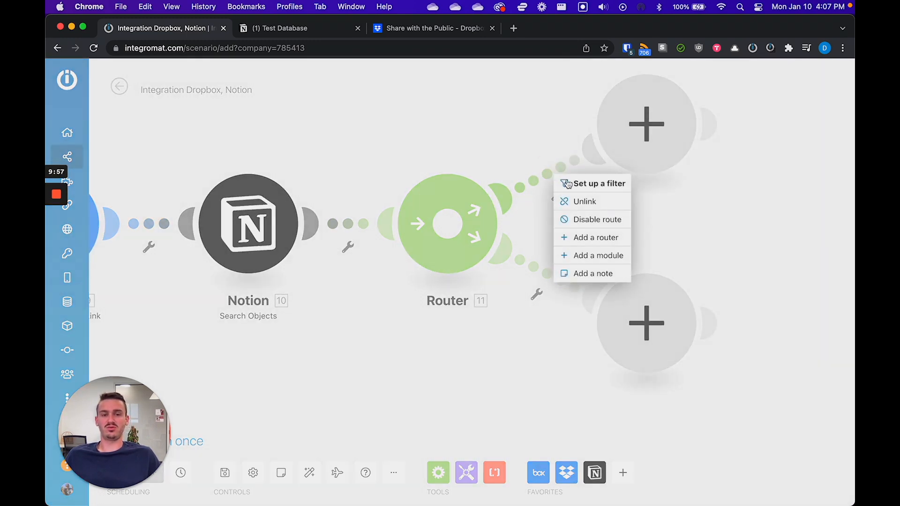
left_click(569, 181)
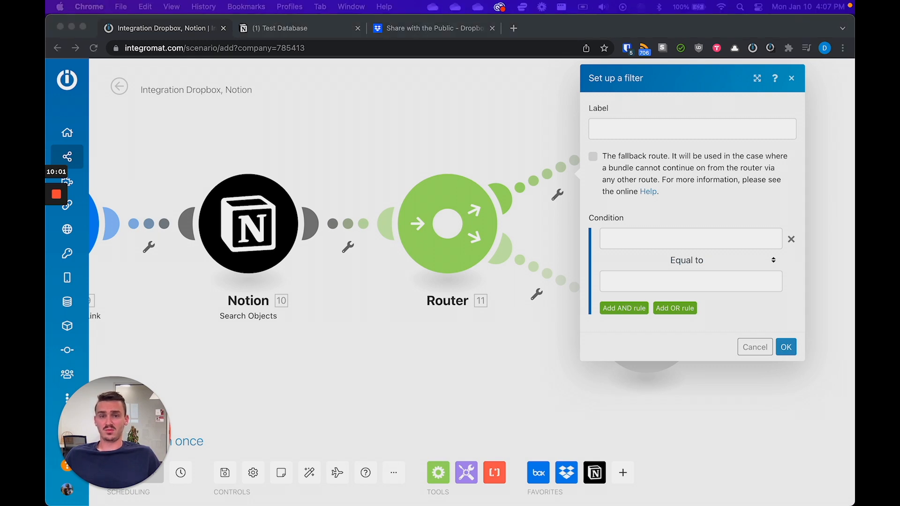
left_click(646, 127)
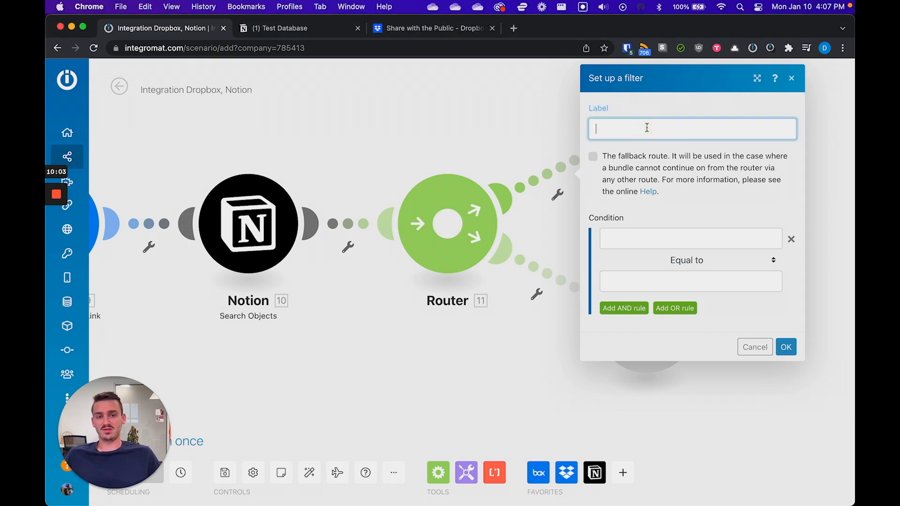
type("No Object Exsists, Crea")
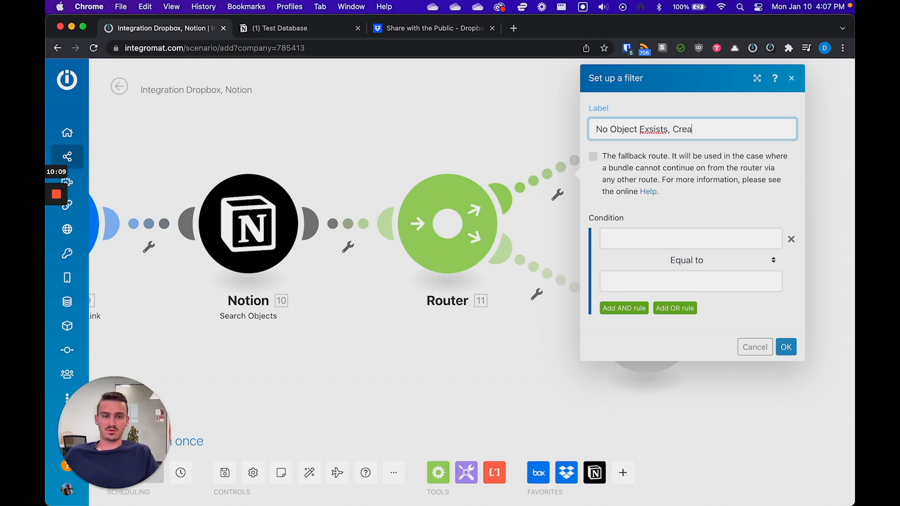
type("te New One")
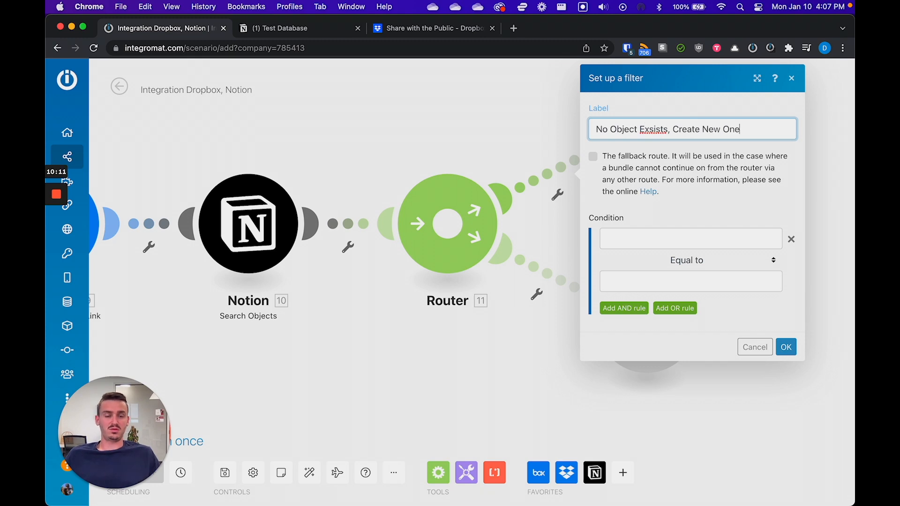
right_click(647, 129)
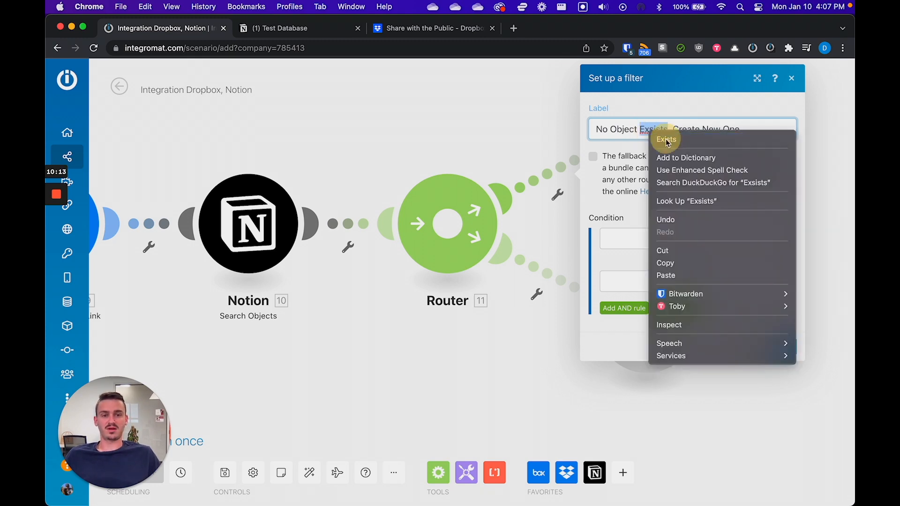
left_click(662, 136)
Set the filter condition to Total number of bundles from Notion Search Objects, numeric Equal to 0, and save the filter
left_click(684, 233)
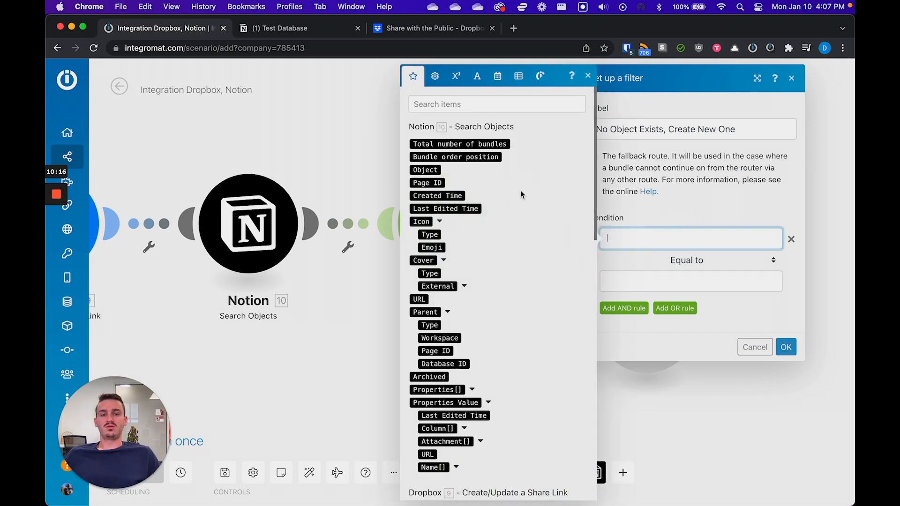
left_click(488, 144)
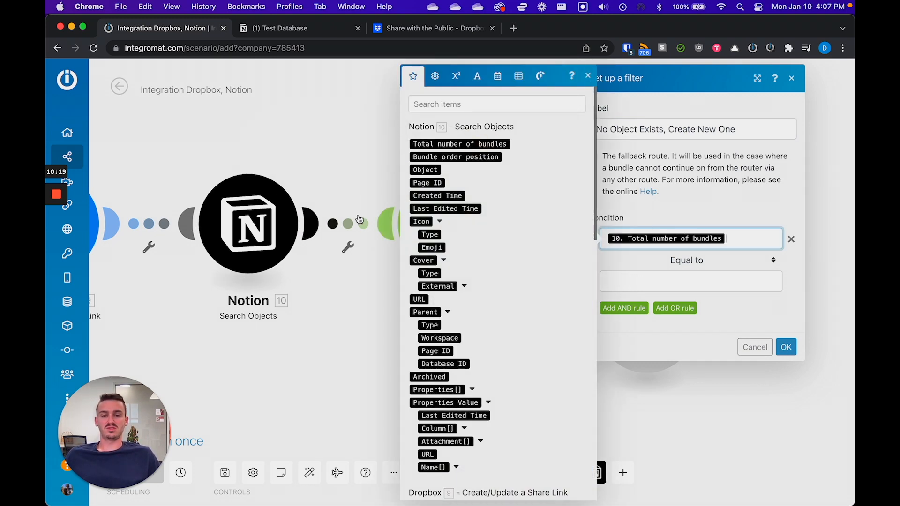
left_click(704, 260)
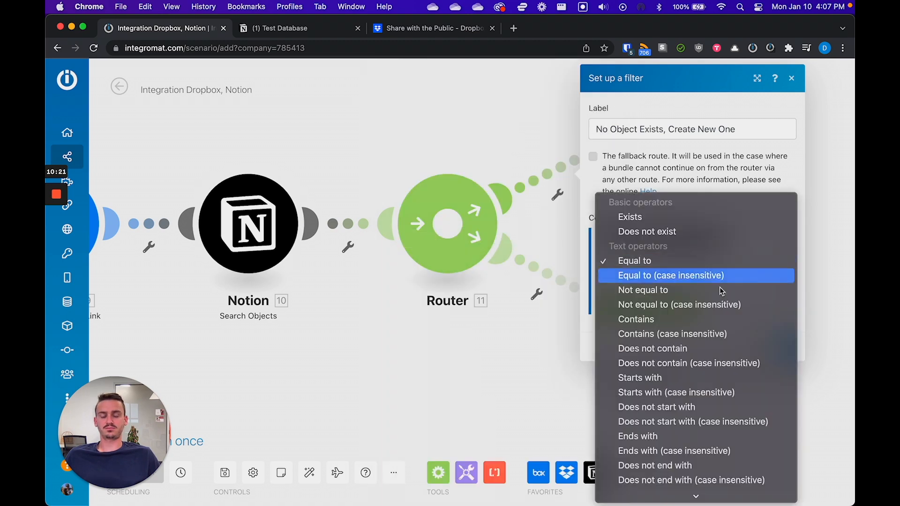
scroll(715, 293, "down", 5)
scroll(712, 296, "down", 2)
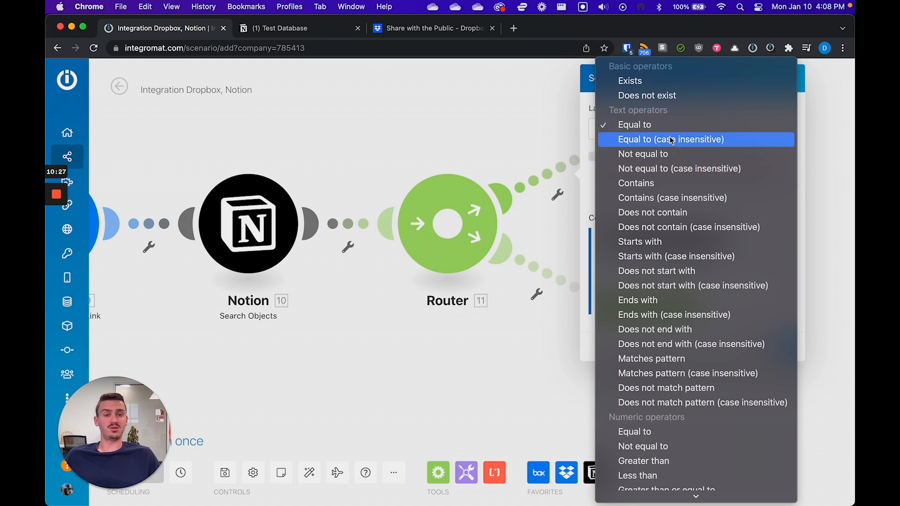
left_click(696, 433)
left_click(707, 282)
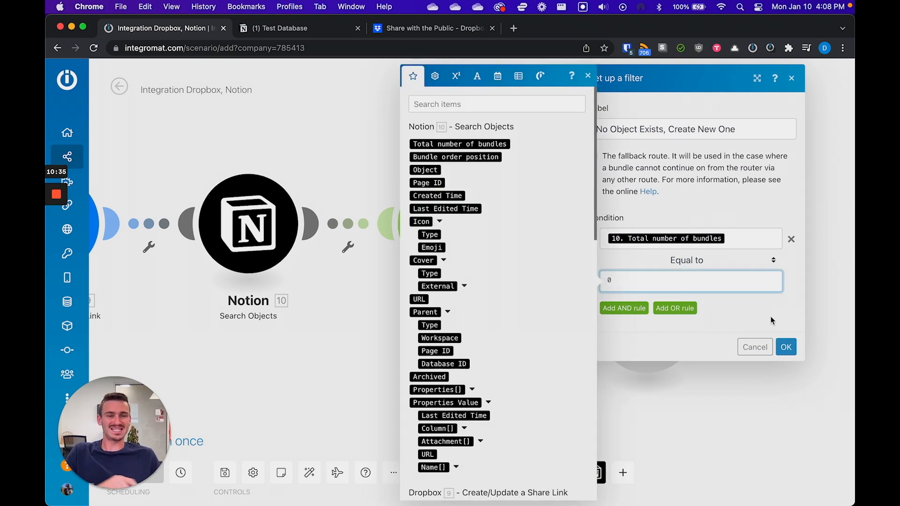
left_click(786, 348)
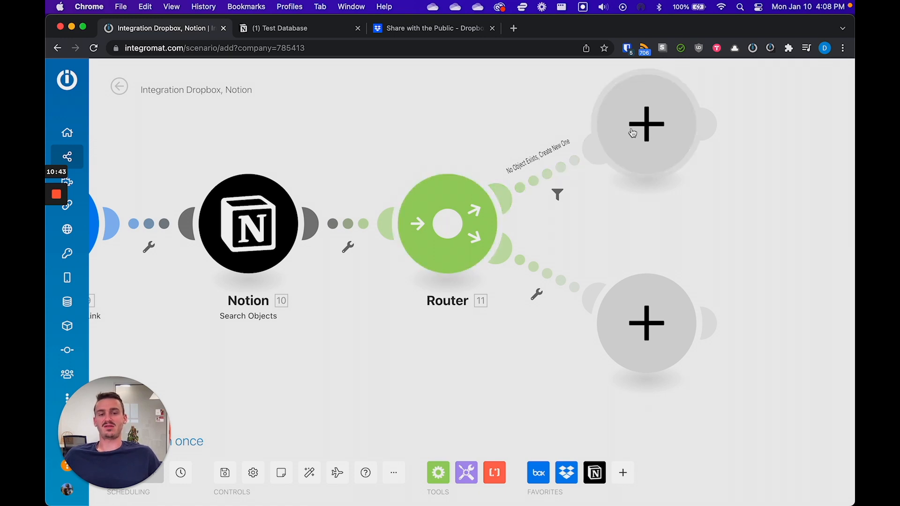
Add a Notion Create a Database Item module at the end of the filtered upper route
left_click(650, 123)
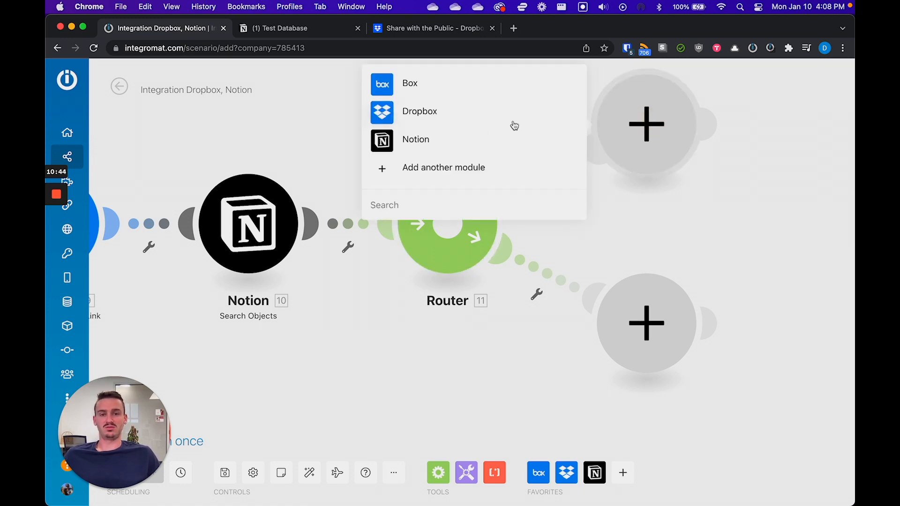
left_click(454, 141)
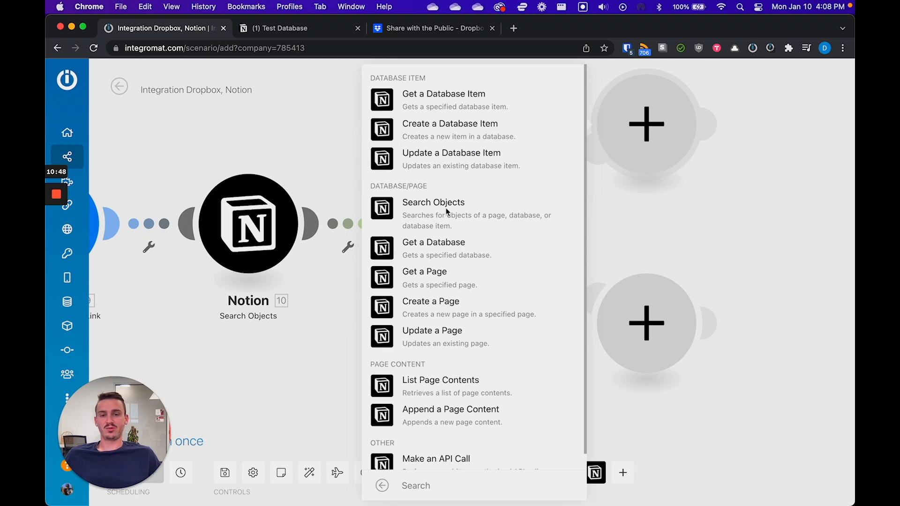
left_click(458, 132)
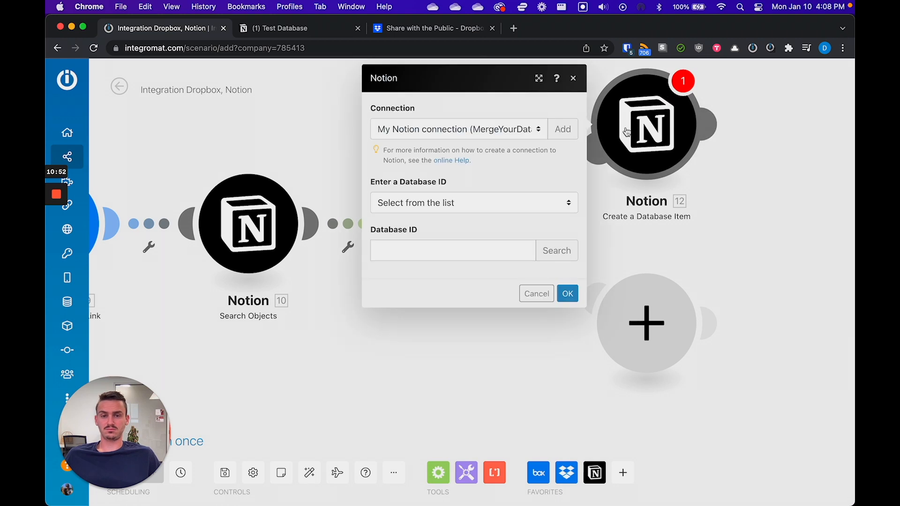
Keep the database choice on Select from the list and search for Test Database to fill the Database ID
left_click(497, 203)
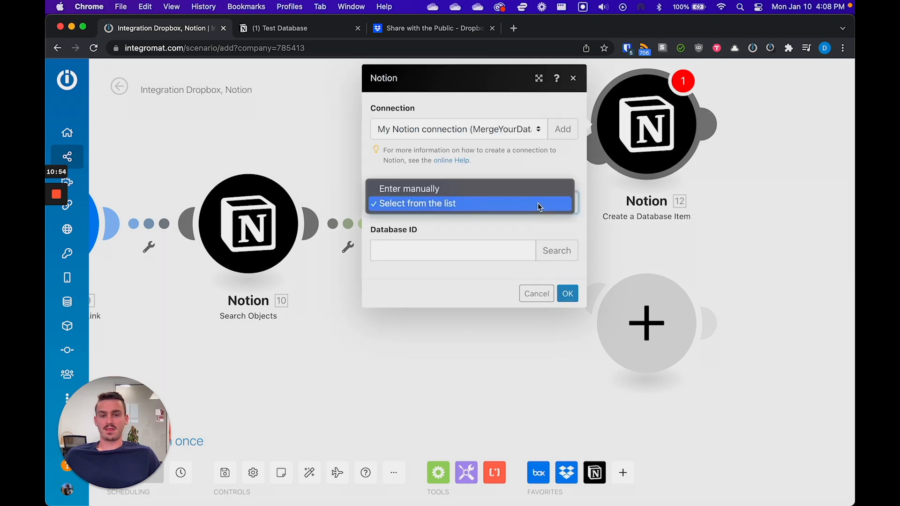
left_click(490, 232)
left_click(490, 203)
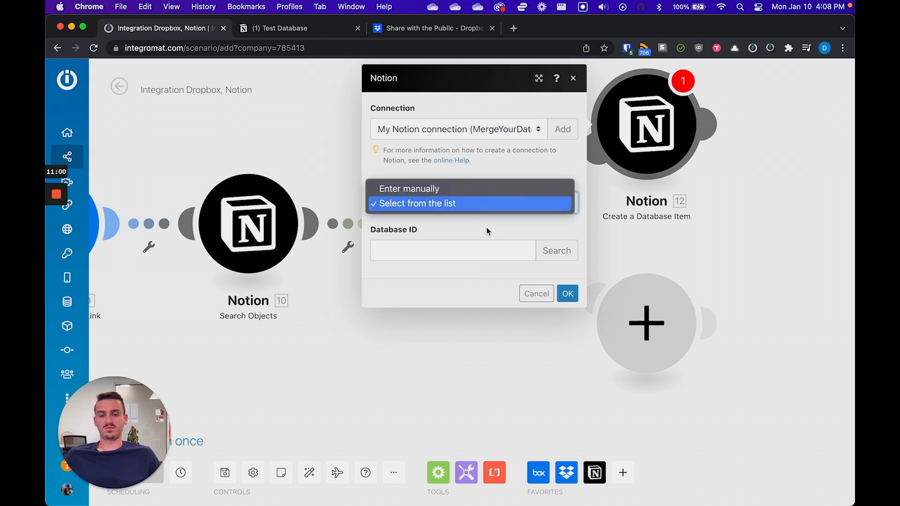
left_click(554, 258)
left_click(555, 256)
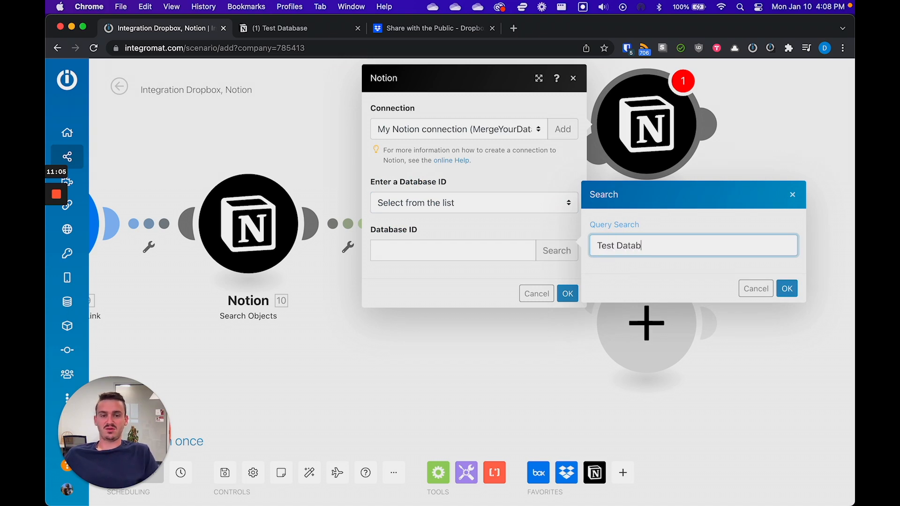
left_click(786, 288)
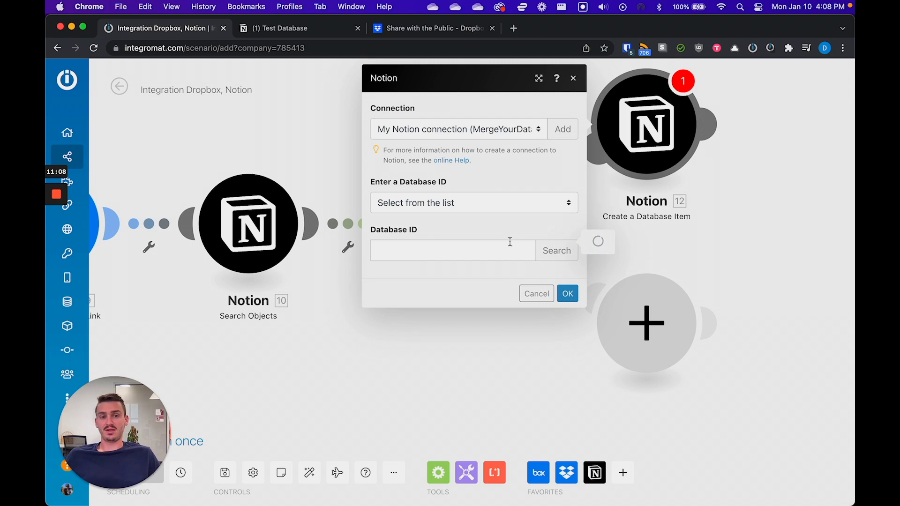
Switch the database choice to Enter manually and map the Database ID to Parent: Database ID from Notion Search Objects
left_click(493, 204)
left_click(495, 182)
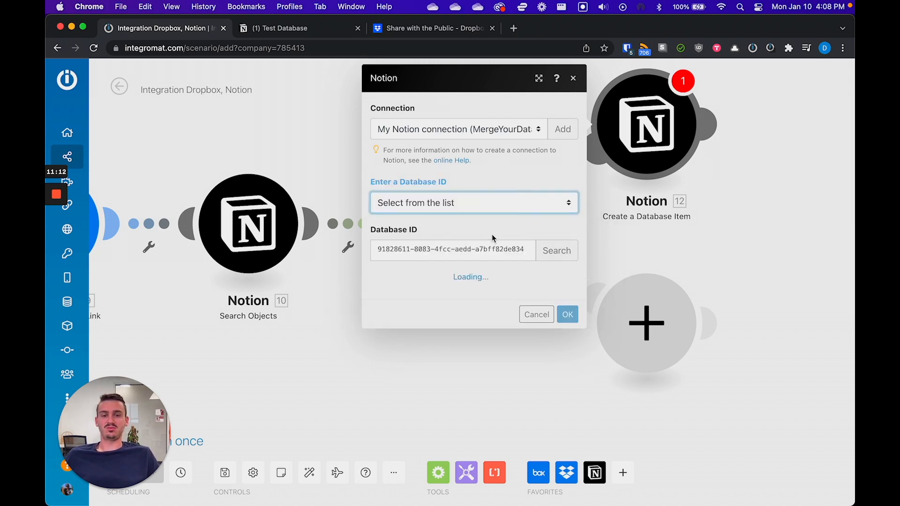
left_click(500, 247)
triple_click(557, 251)
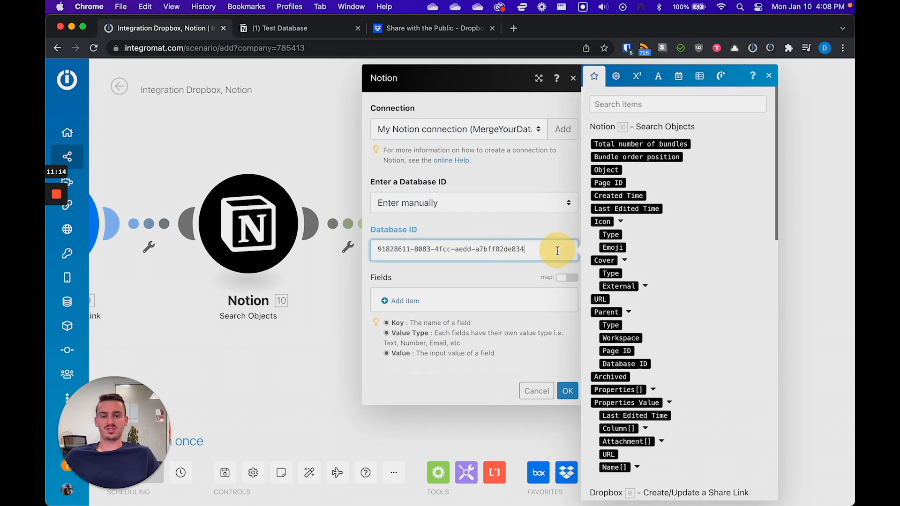
key("BackSpace")
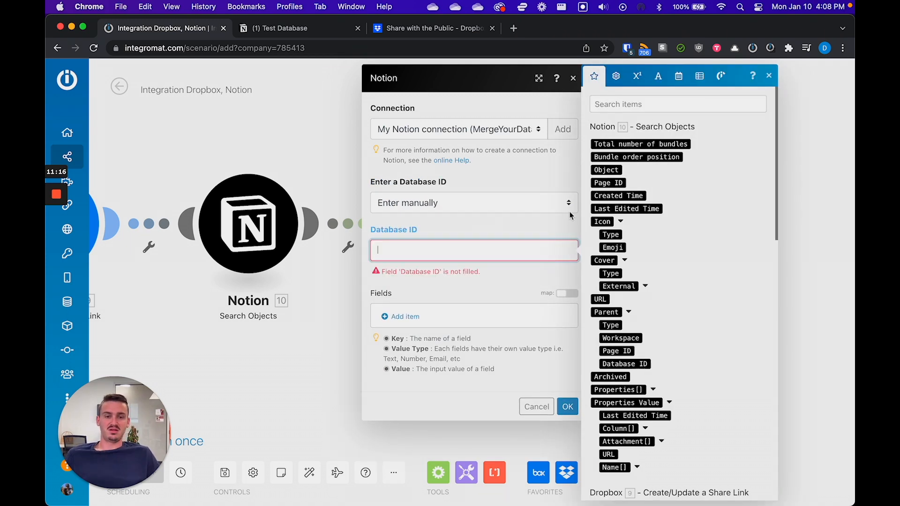
left_click(640, 99)
type("data")
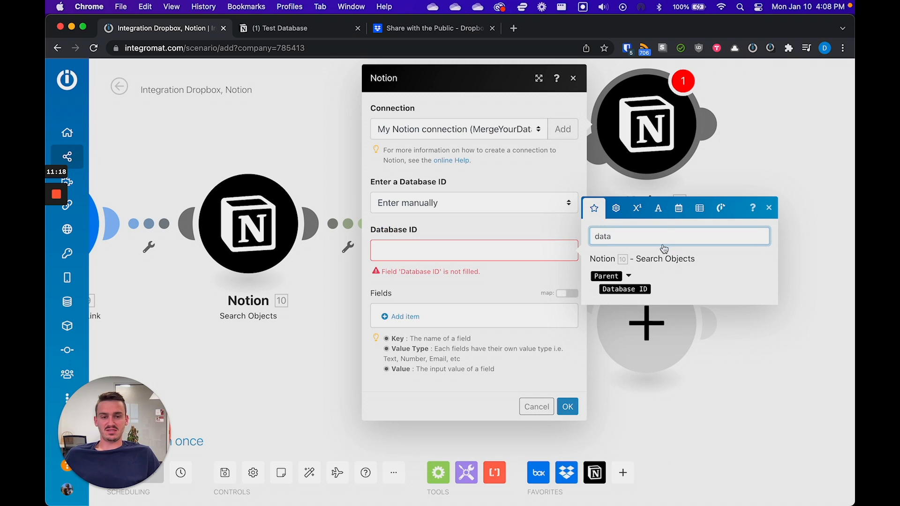
left_click(641, 290)
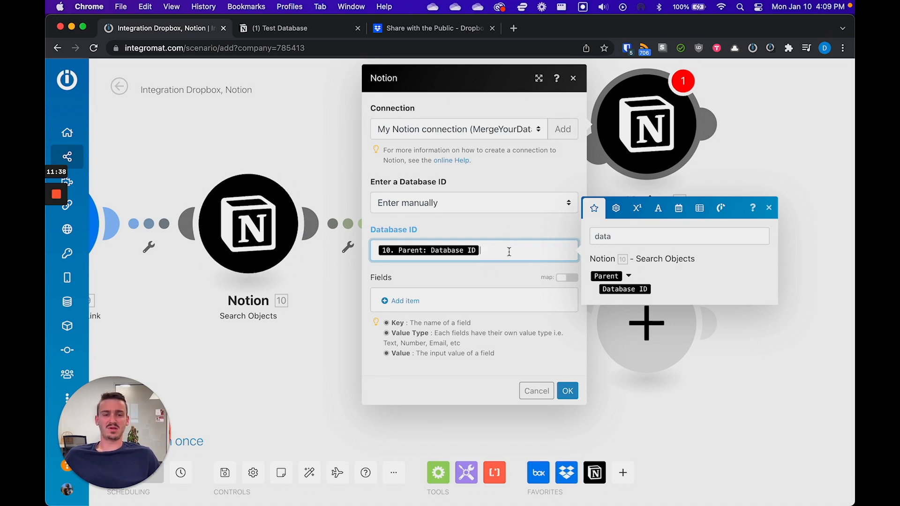
left_click(504, 224)
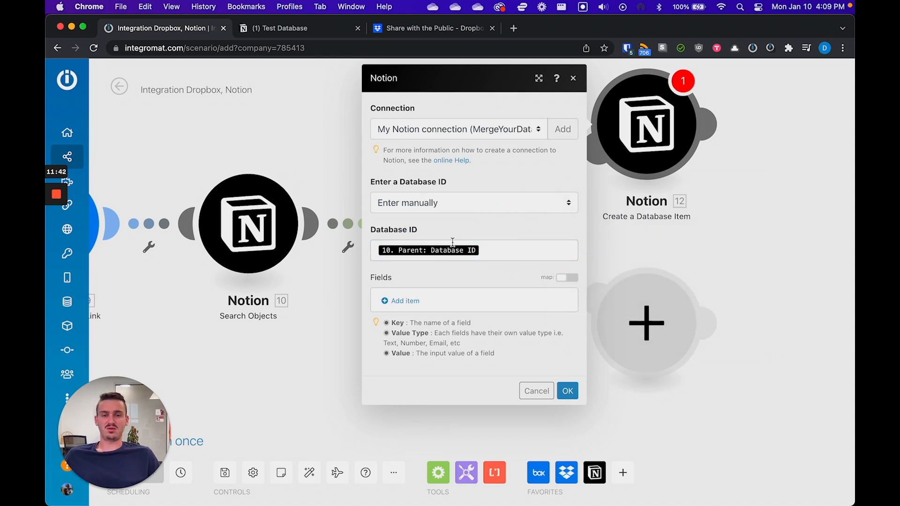
left_click(397, 300)
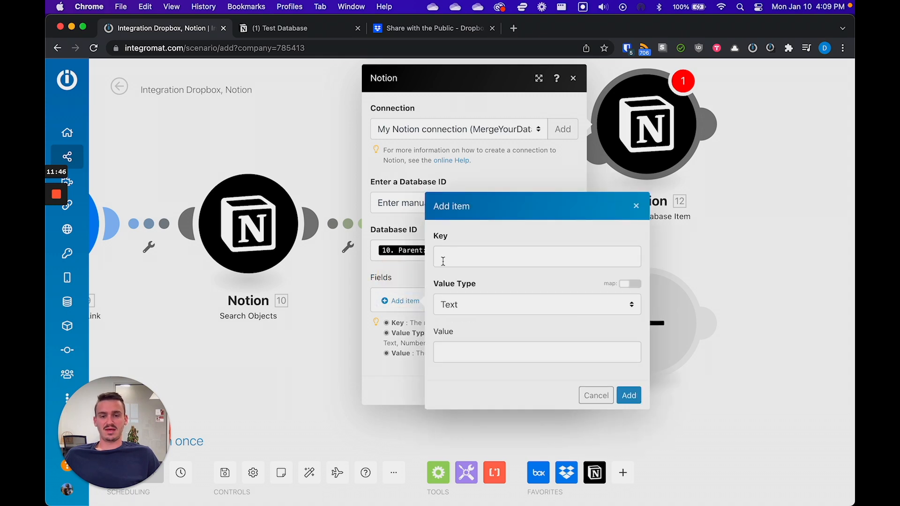
left_click(595, 397)
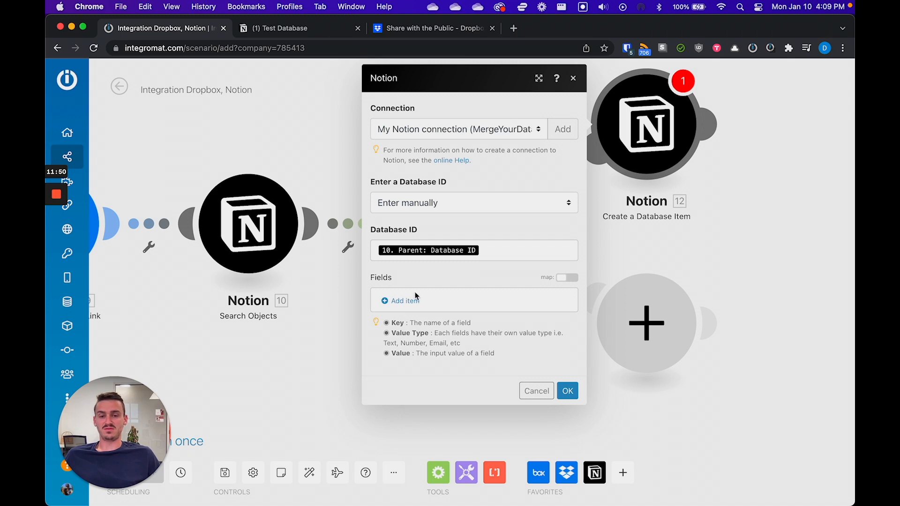
Set the database choice to Select from the list, clear the mapped Database ID and pick Test Database through a search
left_click(539, 204)
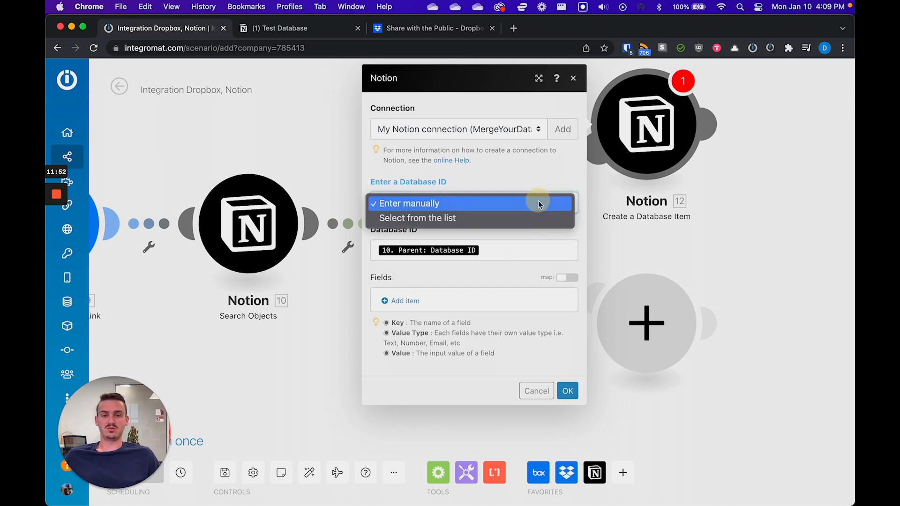
left_click(519, 219)
left_click(494, 247)
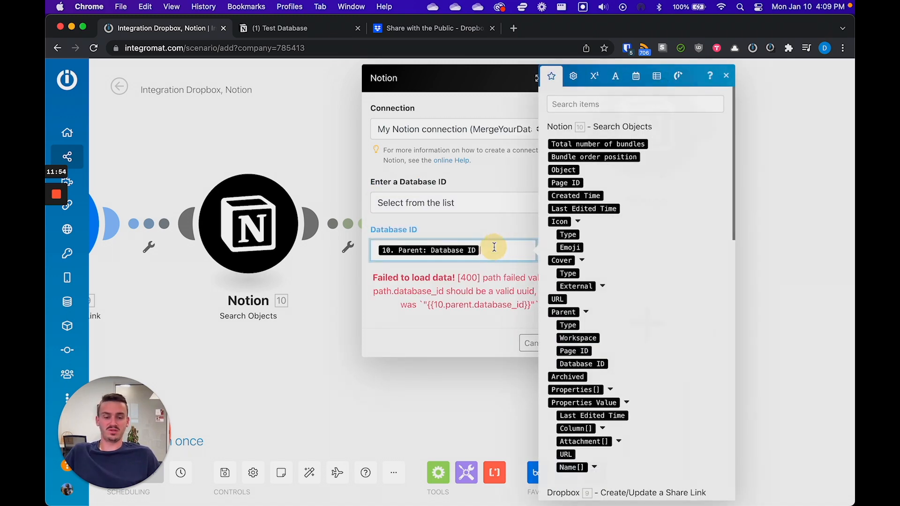
key("BackSpace")
left_click(462, 284)
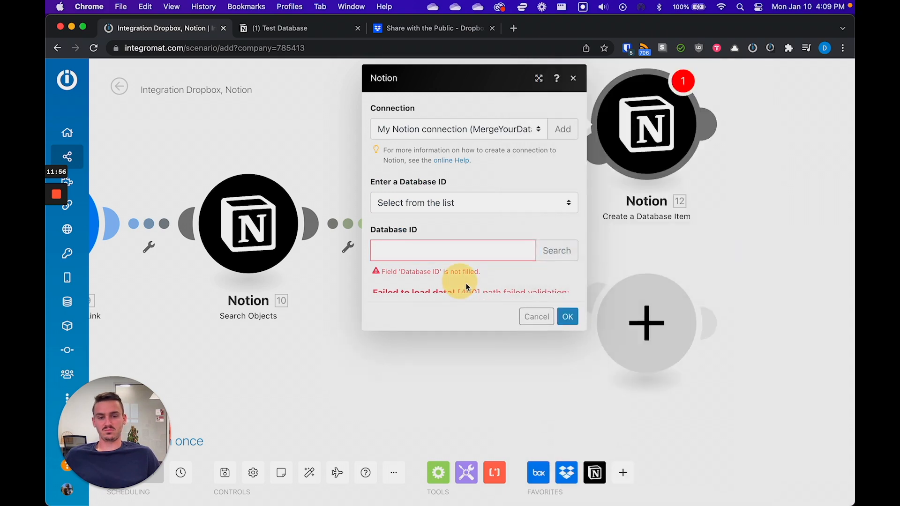
left_click(557, 251)
type("Test Database")
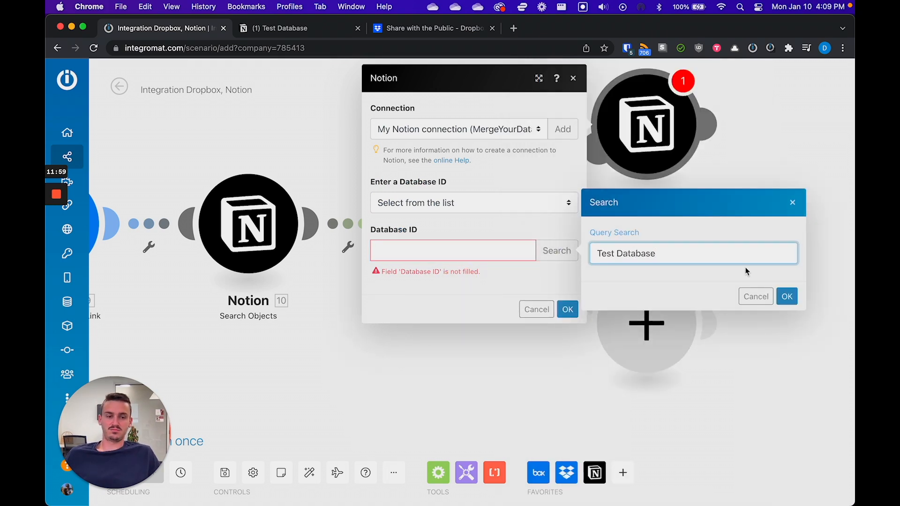
left_click(786, 296)
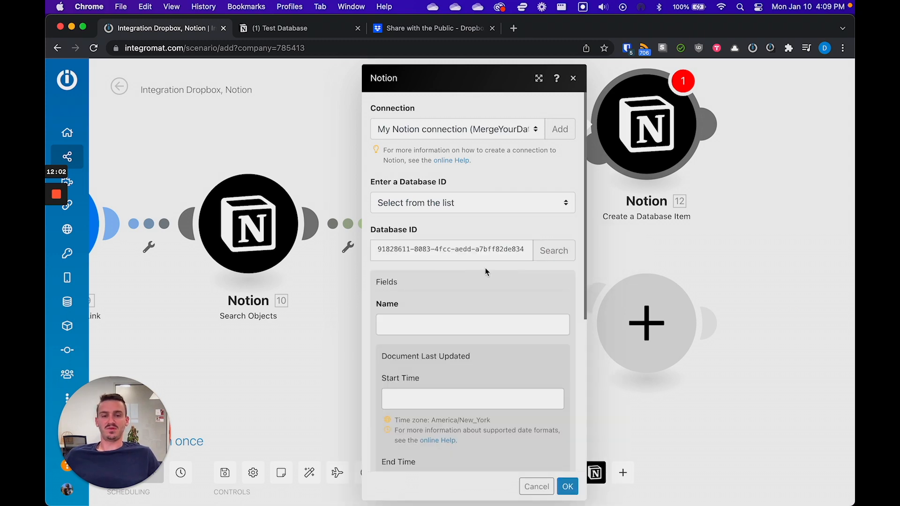
Map the new database item's Name field to a single Name value from Dropbox Create/Update a Share Link
scroll(458, 292, "down", 5)
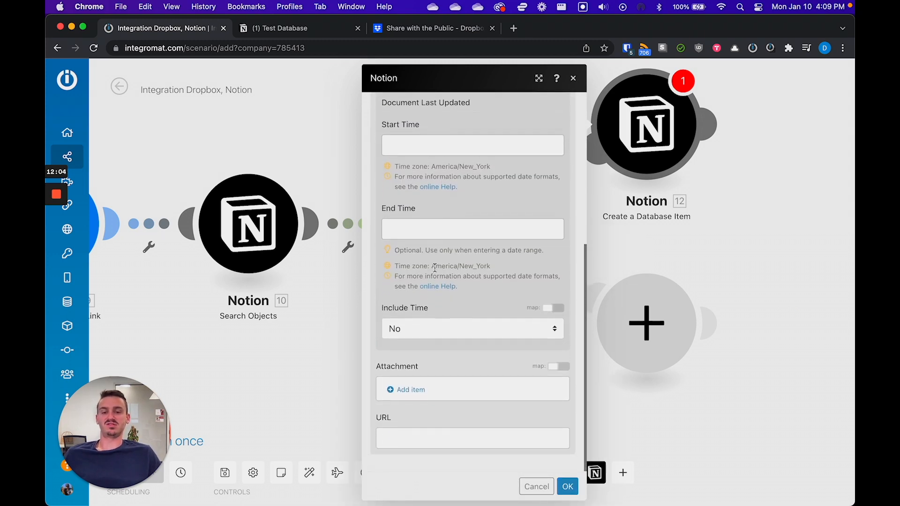
scroll(458, 188, "up", 5)
scroll(457, 183, "up", 3)
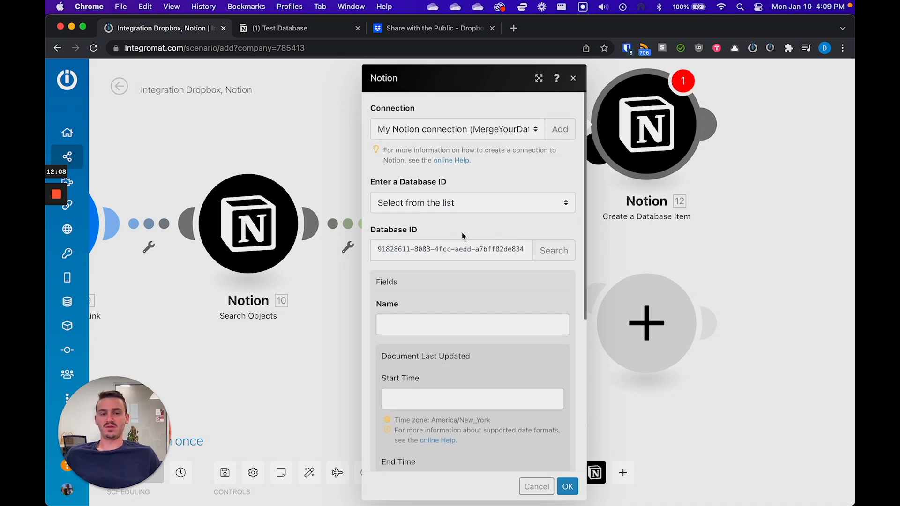
scroll(445, 294, "down", 1)
left_click(427, 301)
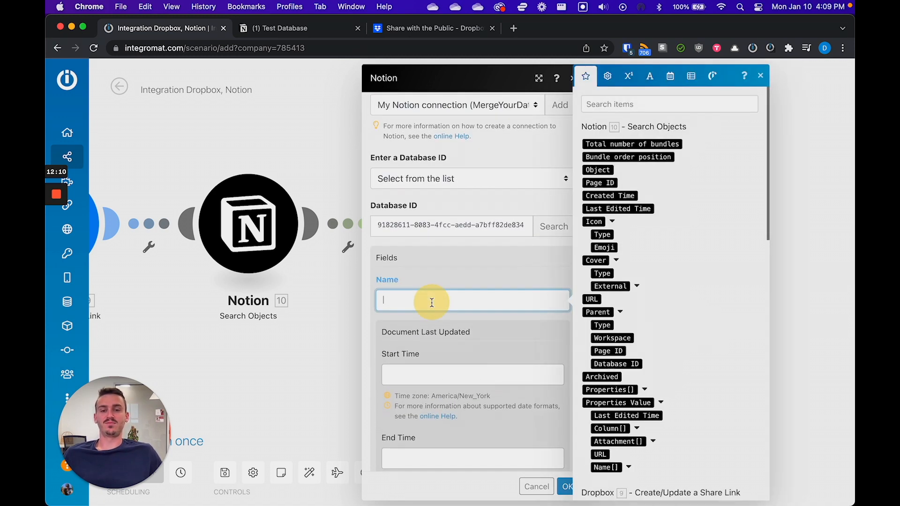
scroll(446, 264, "down", 2)
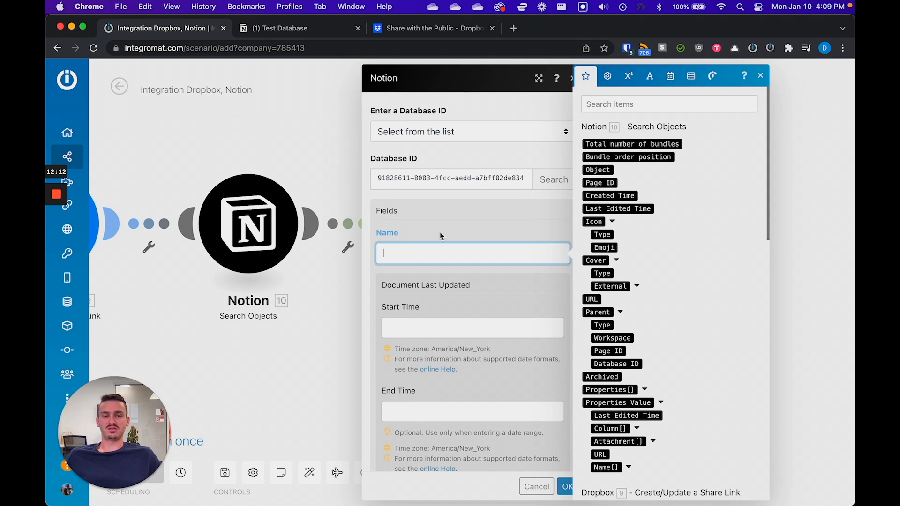
left_click(649, 104)
type("name")
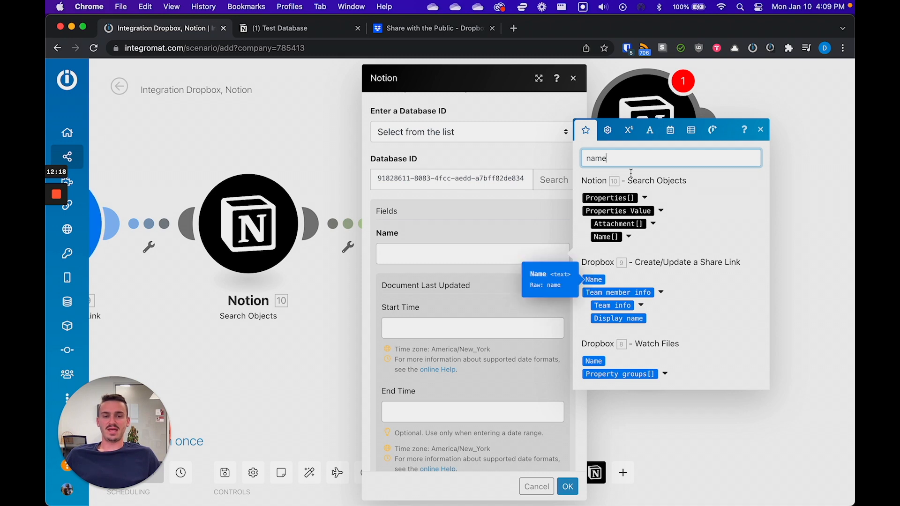
mouse_move(601, 278)
left_mouse_down()
mouse_move(529, 255)
mouse_move(601, 248)
mouse_move(600, 279)
left_mouse_up()
left_click(600, 278)
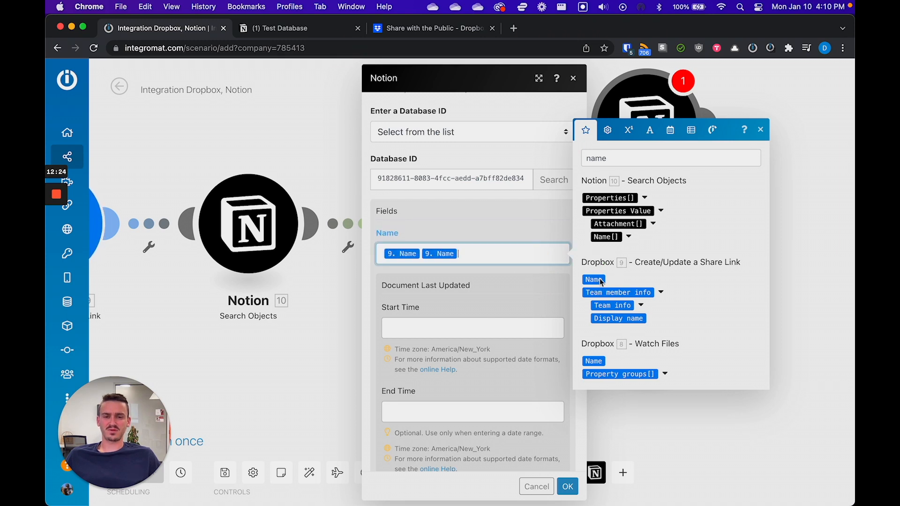
key("BackSpace")
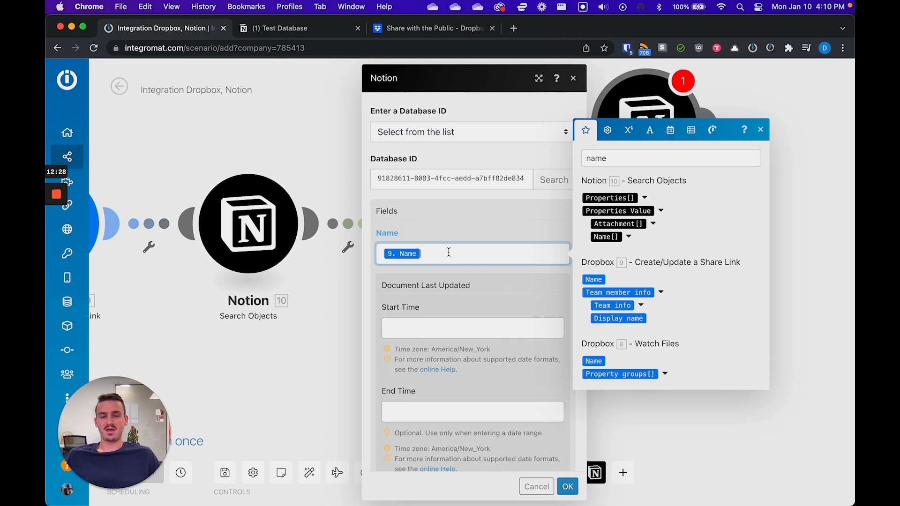
Insert the built-in replace text function into the item's URL field, in place of the manually typed attempt
scroll(448, 253, "down", 3)
scroll(456, 244, "down", 2)
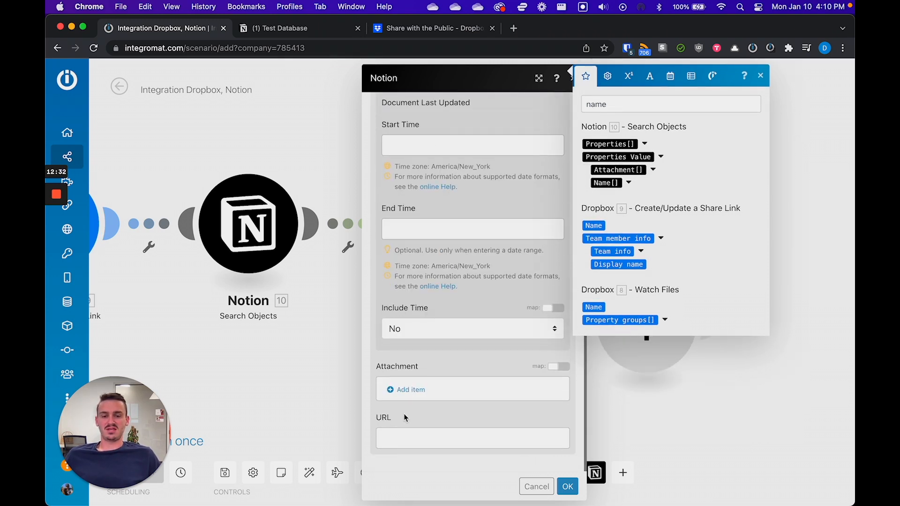
left_click(404, 439)
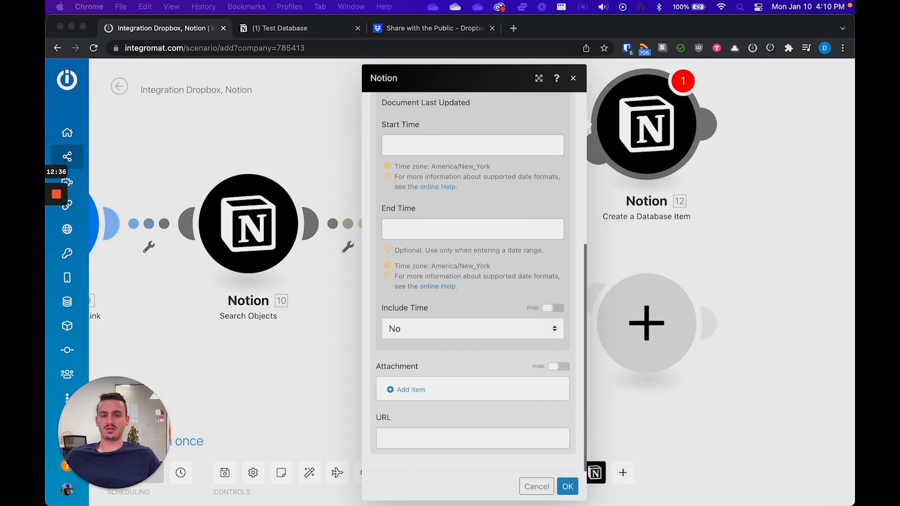
left_click(461, 440)
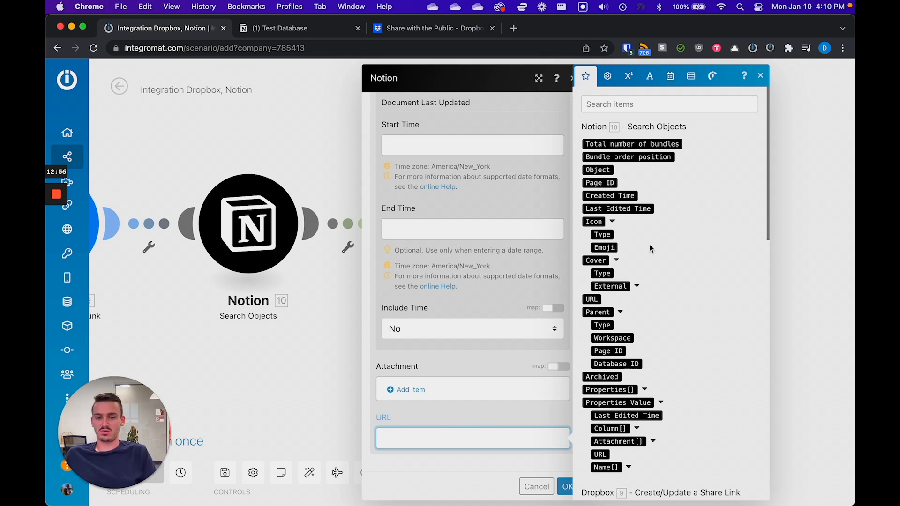
type("reap")
key("BackSpace")
key("BackSpace")
key("BackSpace")
key("BackSpace")
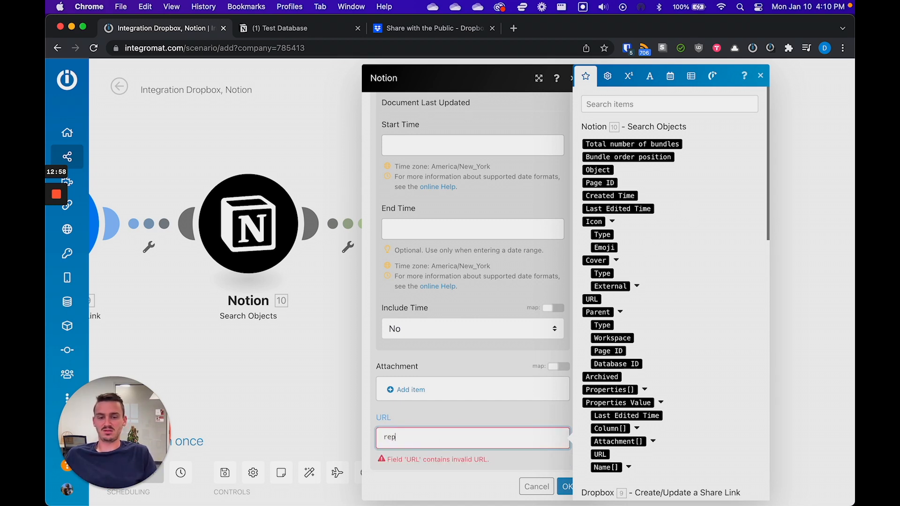
type("lace(")
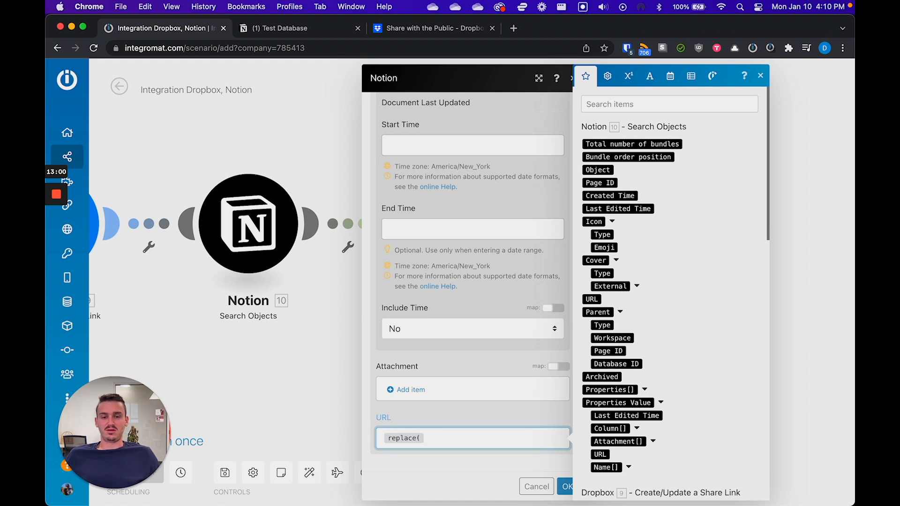
left_click(649, 76)
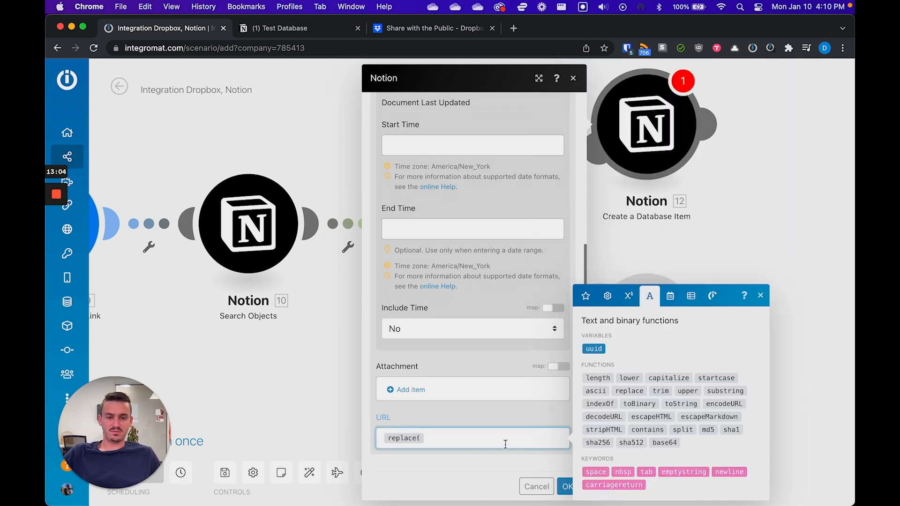
key("BackSpace")
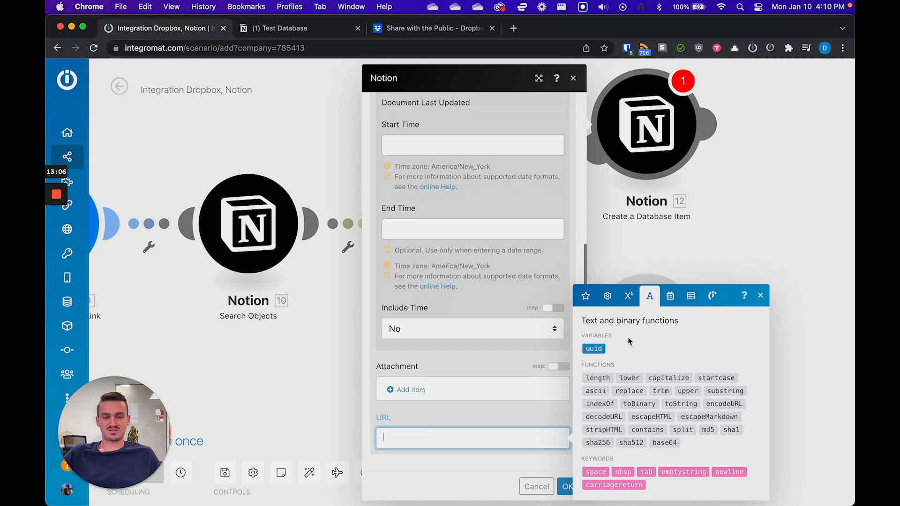
left_click(639, 391)
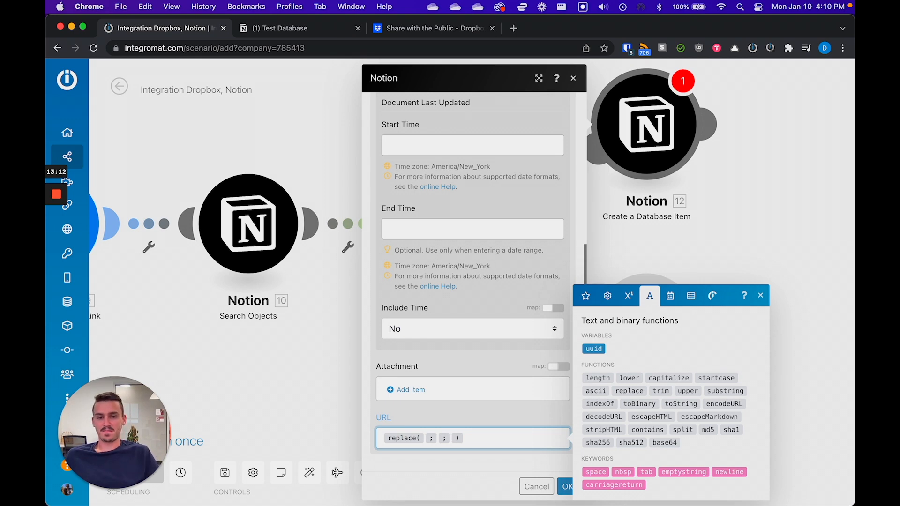
Fill the URL field's replace function with the URL from Dropbox Create/Update a Share Link, dropbox.com, and dl.dropboxusercontent.com as replacement
left_click(585, 295)
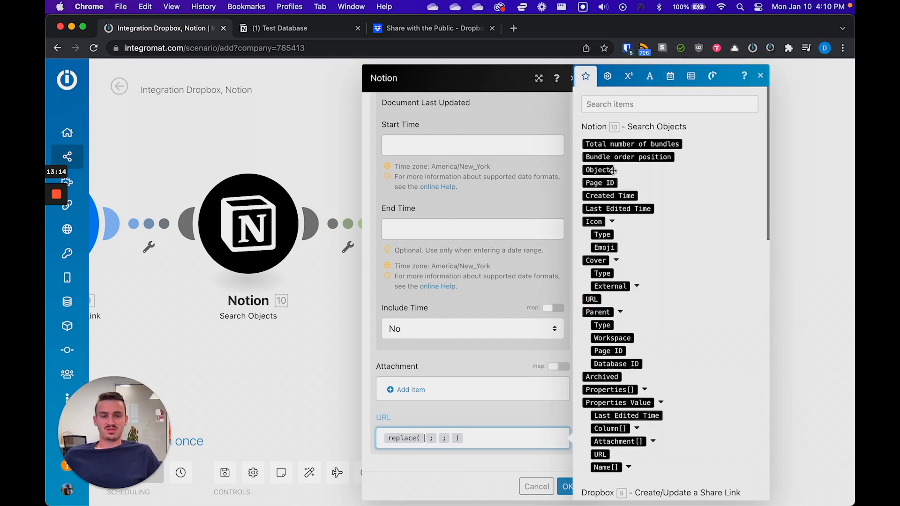
left_click(601, 96)
type("url")
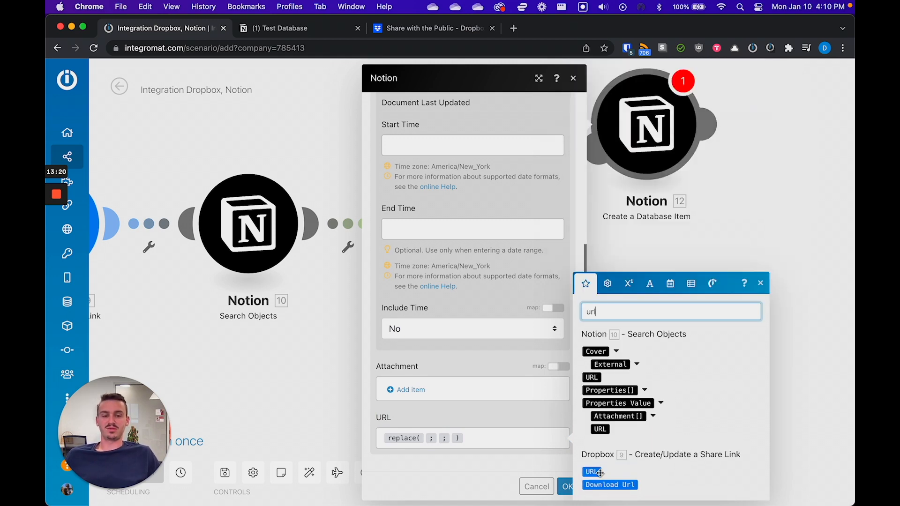
left_click_drag(591, 471, 459, 444)
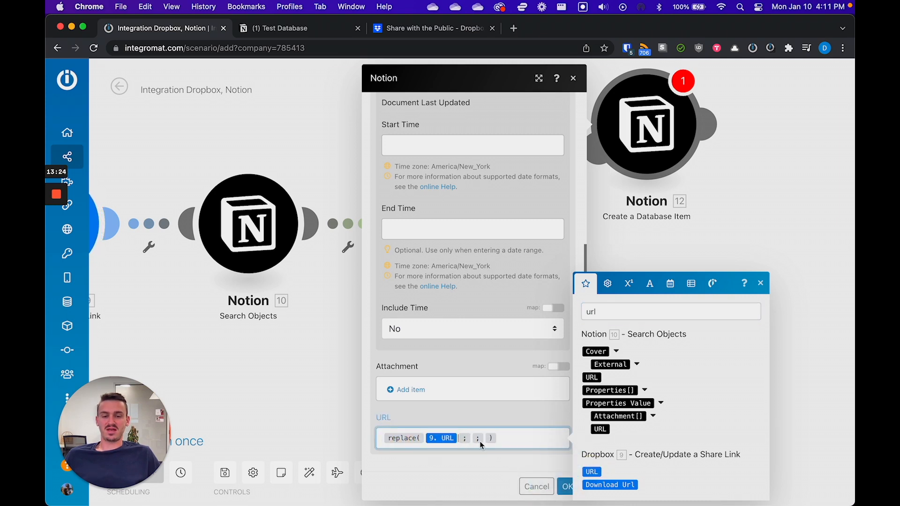
left_click(472, 439)
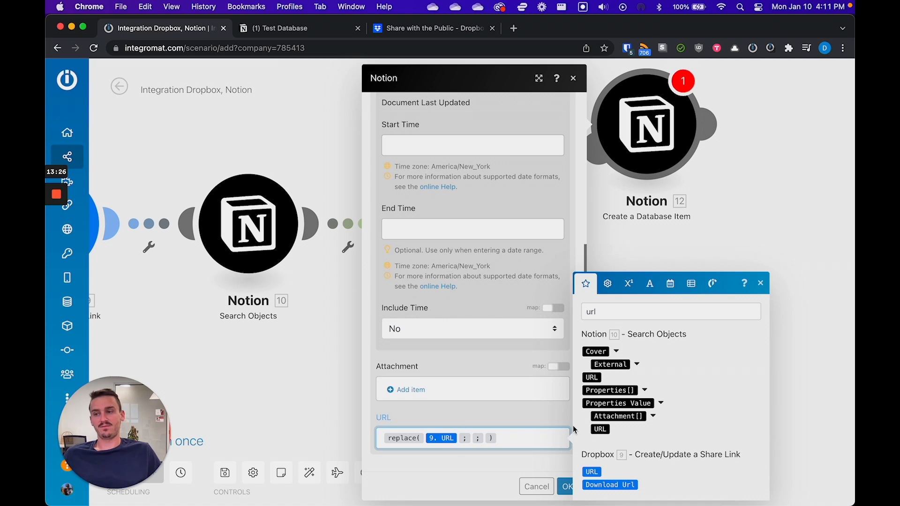
type("dropbox.com")
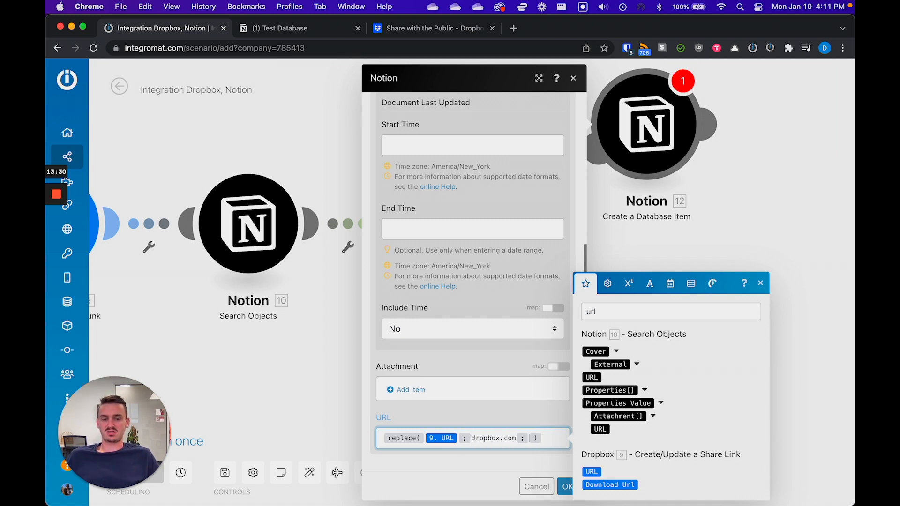
type("dl.dropboxusercontent.com")
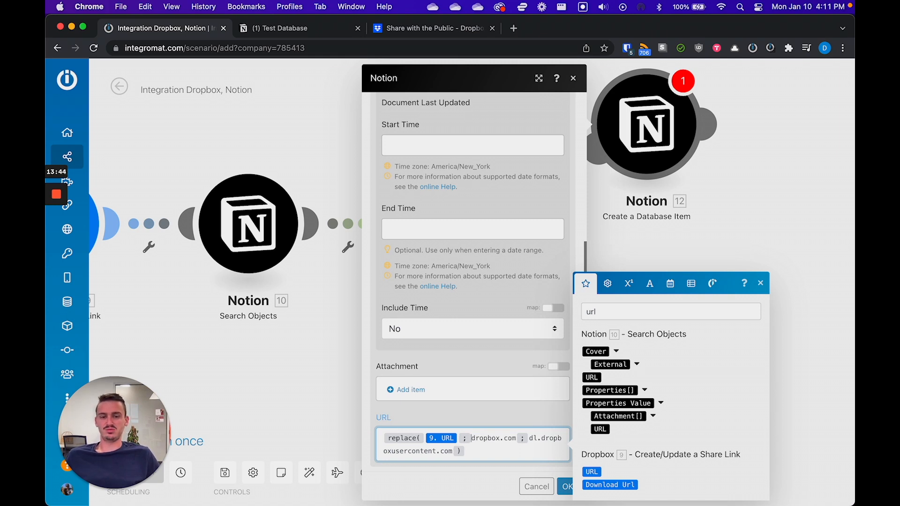
scroll(507, 406, "down", 1)
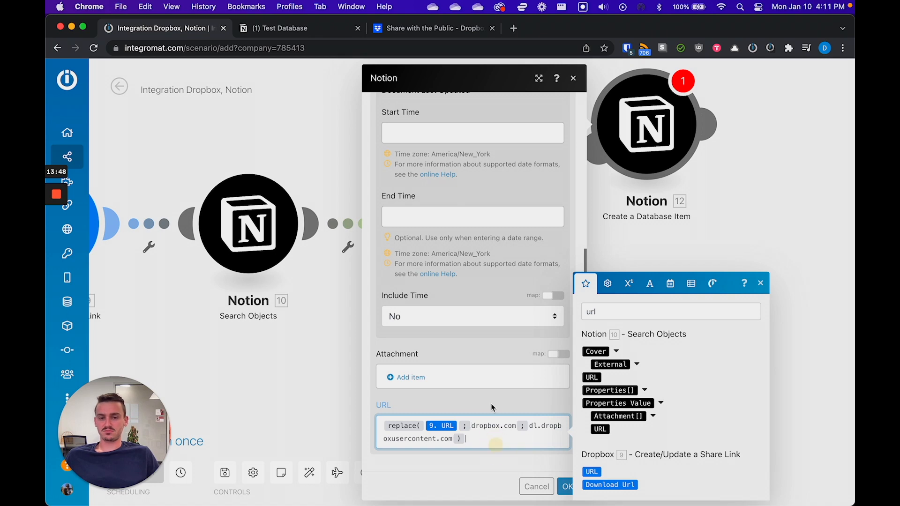
left_click(435, 344)
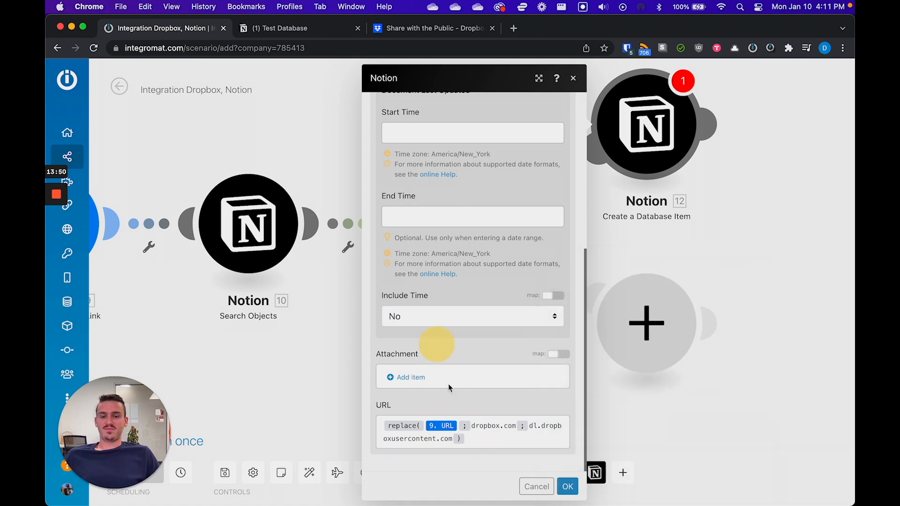
Copy the replace formula from the URL field into the Image URL of a new Attachment item
left_click(478, 443)
key("super+a")
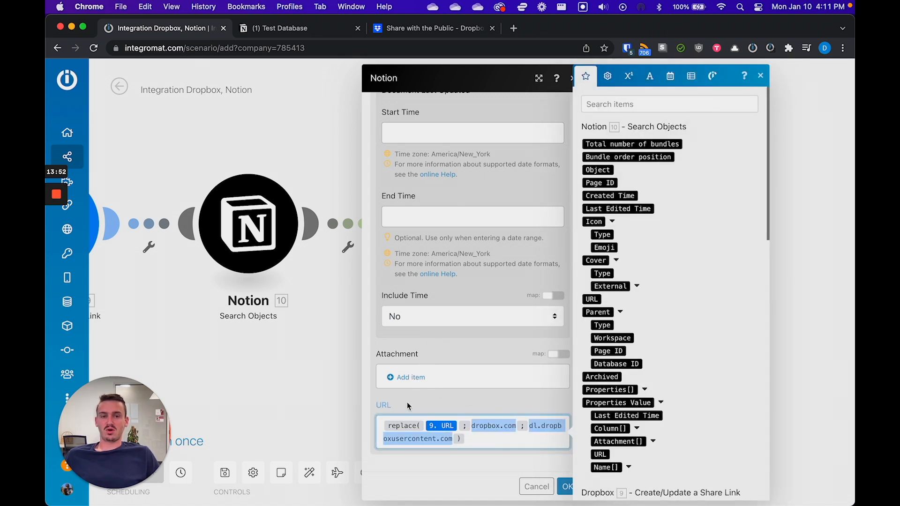
left_click(404, 378)
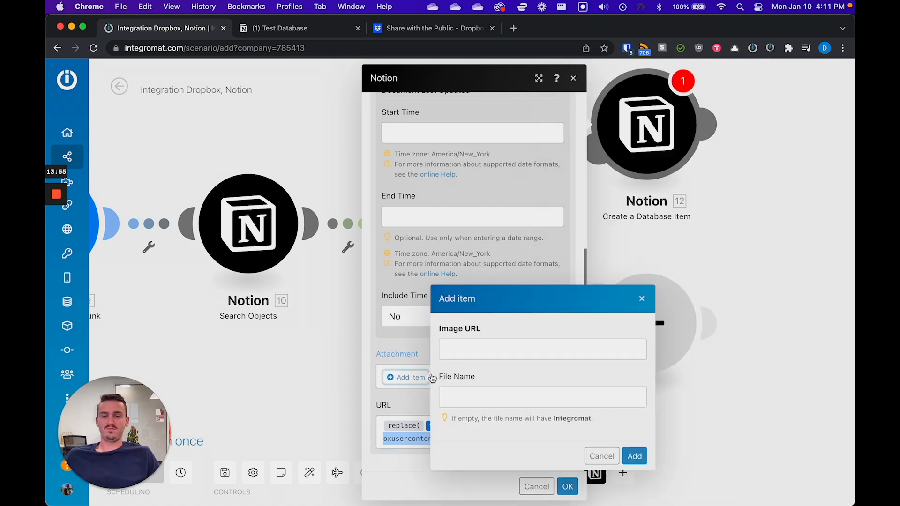
left_click(502, 350)
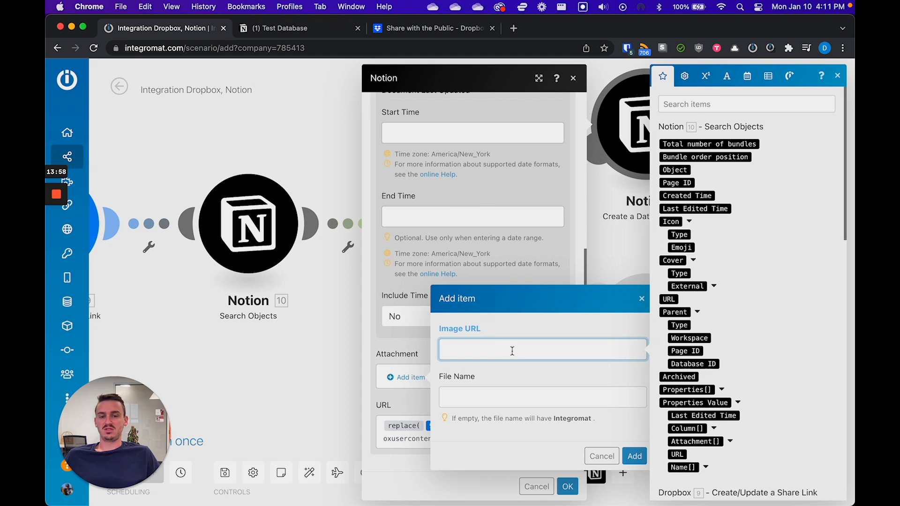
type("replace( 9. URL ; dropbox.com ; dl.dropboxusercontent.com )")
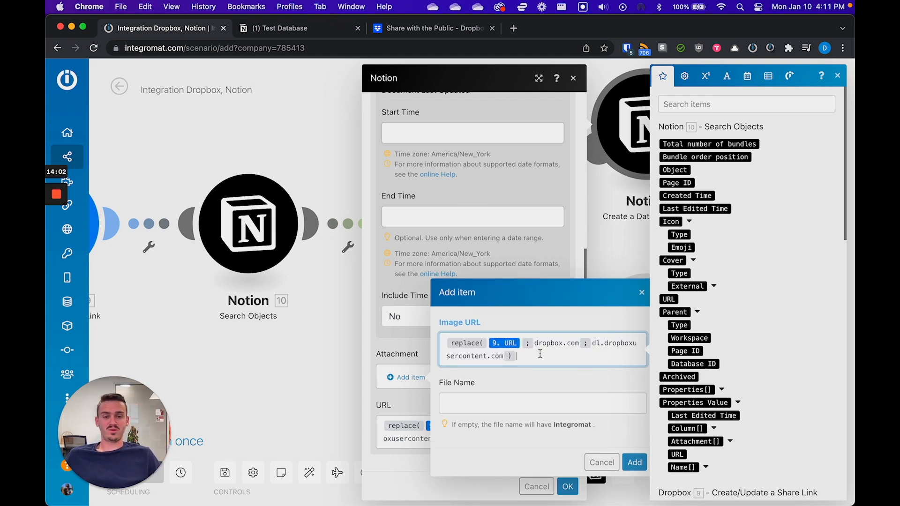
Map the attachment's File Name to Name from Dropbox Create/Update a Share Link and add the attachment
left_click(517, 406)
left_click(690, 106)
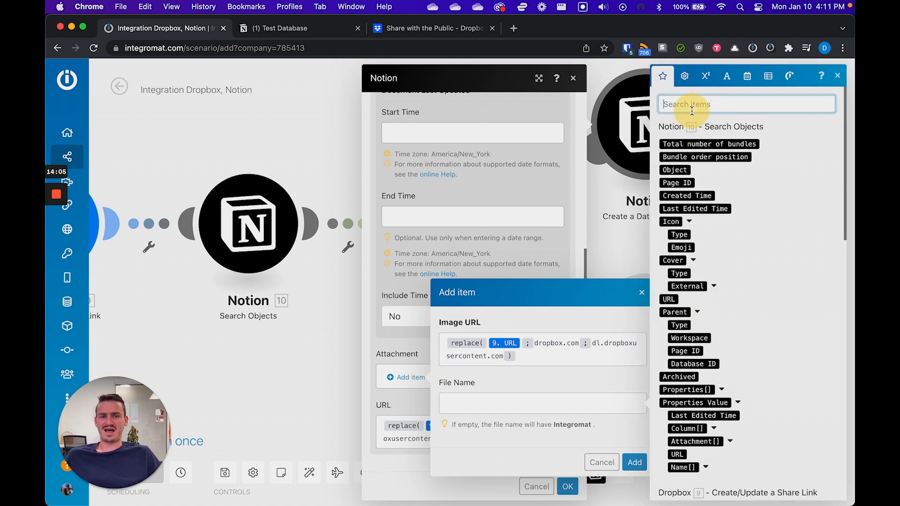
type("name")
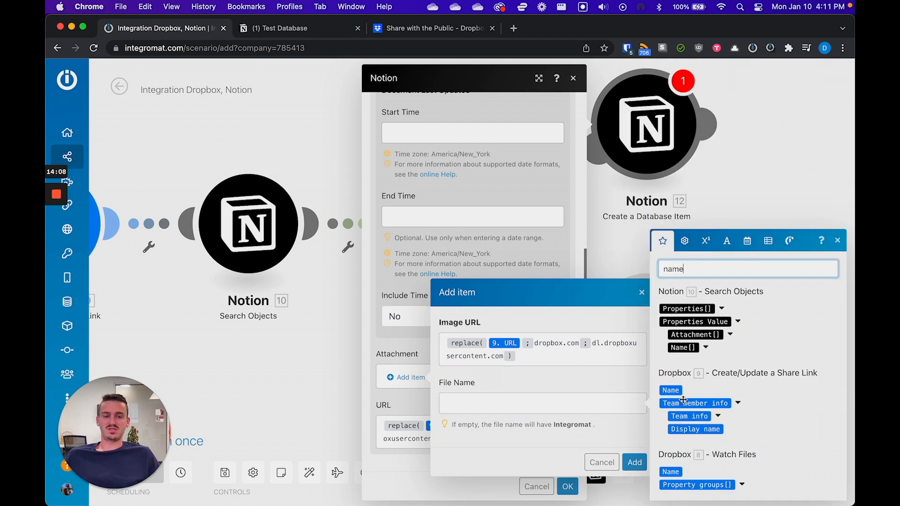
left_click(670, 390)
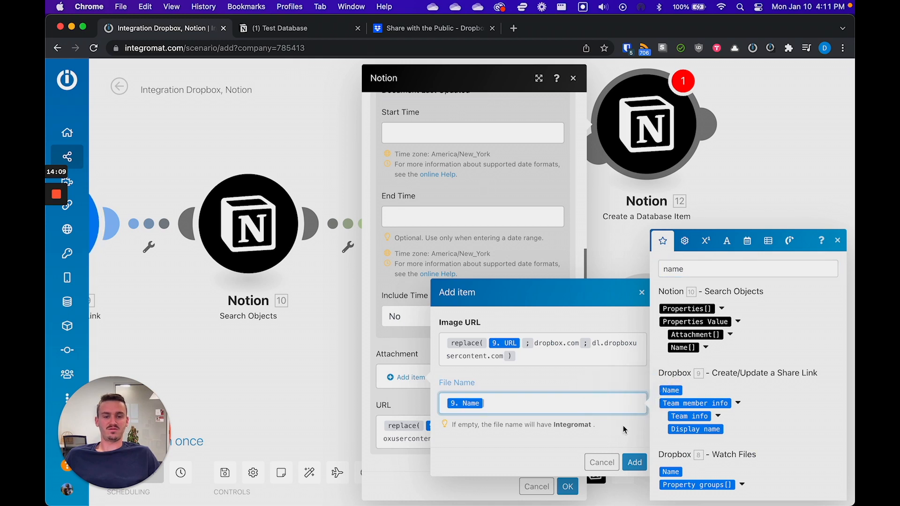
left_click(635, 462)
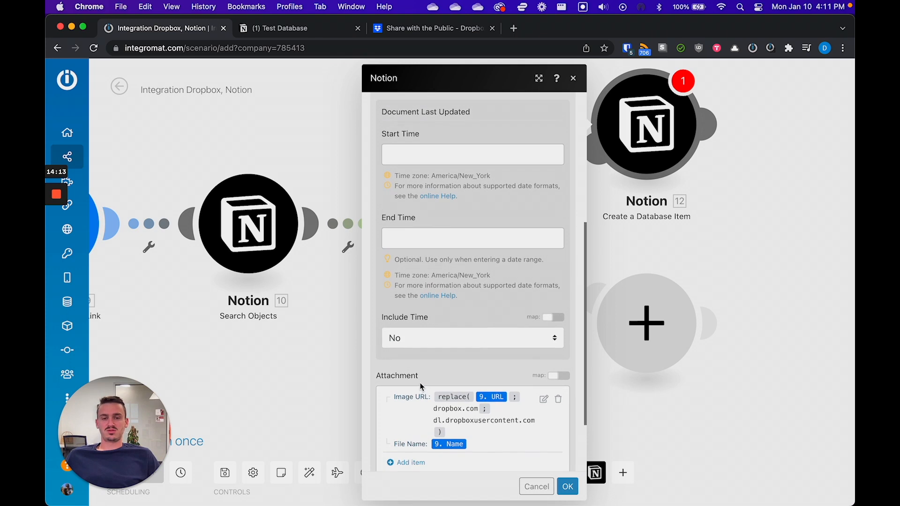
Map the Start Time of Document Last Updated to Client modified at from Dropbox Create/Update a Share Link
scroll(421, 365, "down", 2)
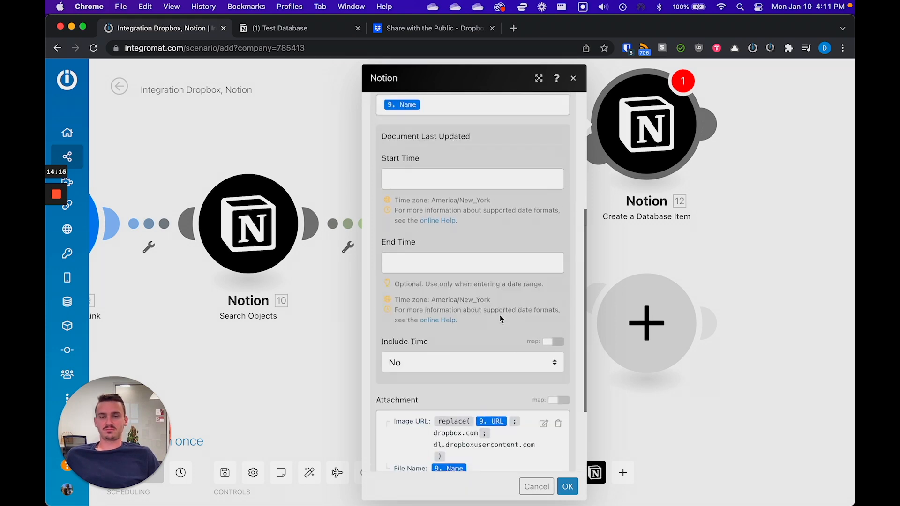
scroll(499, 314, "up", 1)
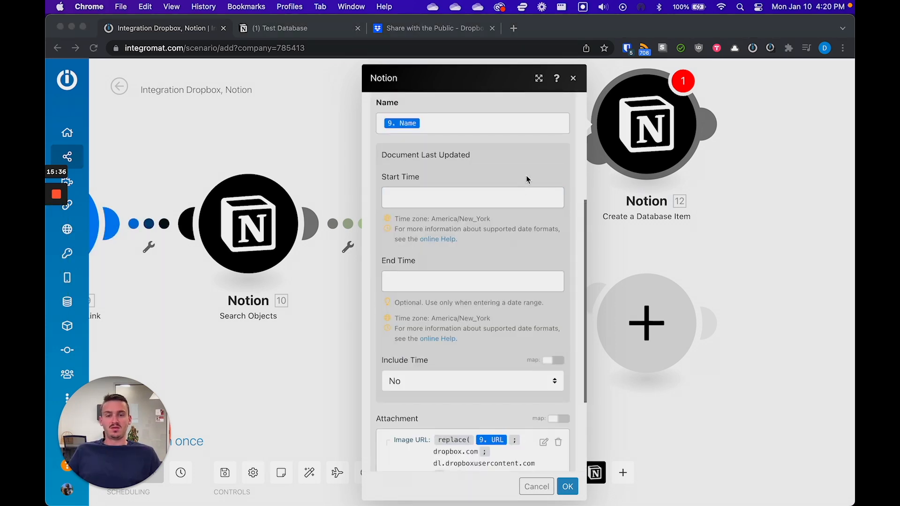
left_click(433, 196)
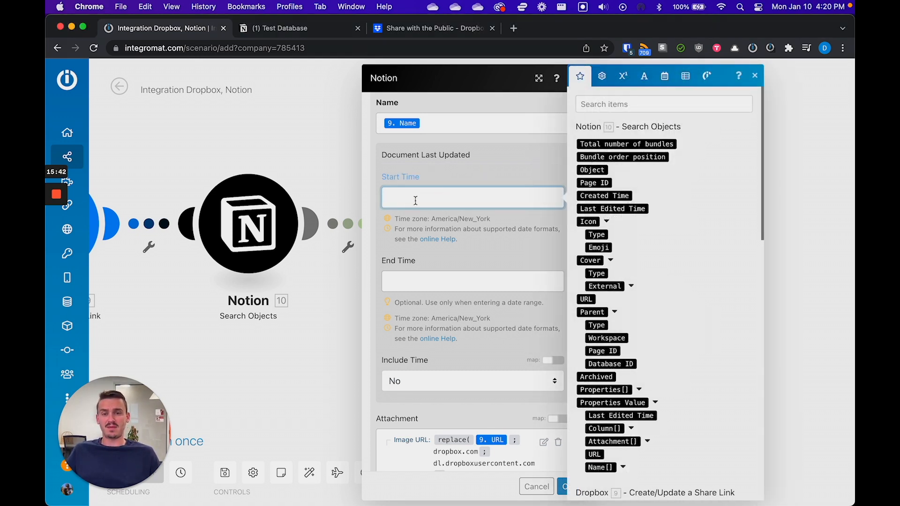
left_click(645, 77)
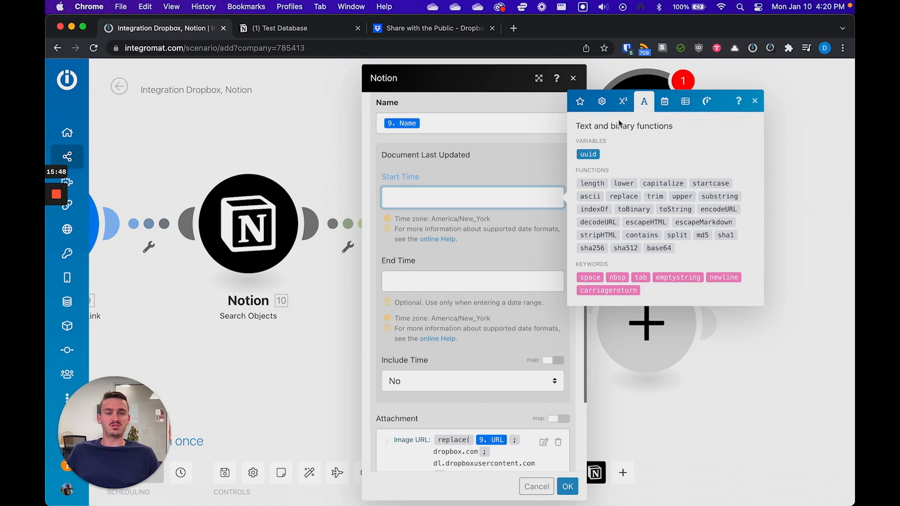
left_click(664, 101)
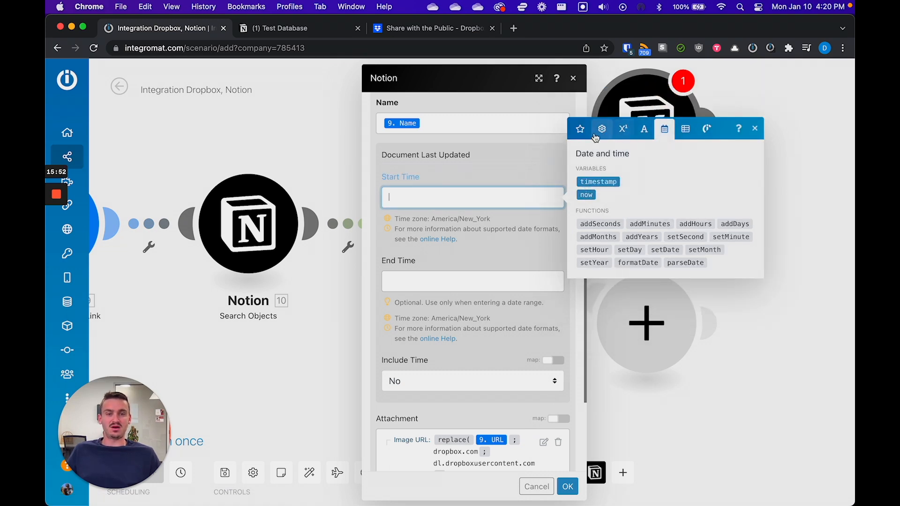
left_click(580, 129)
scroll(646, 115, "down", 10)
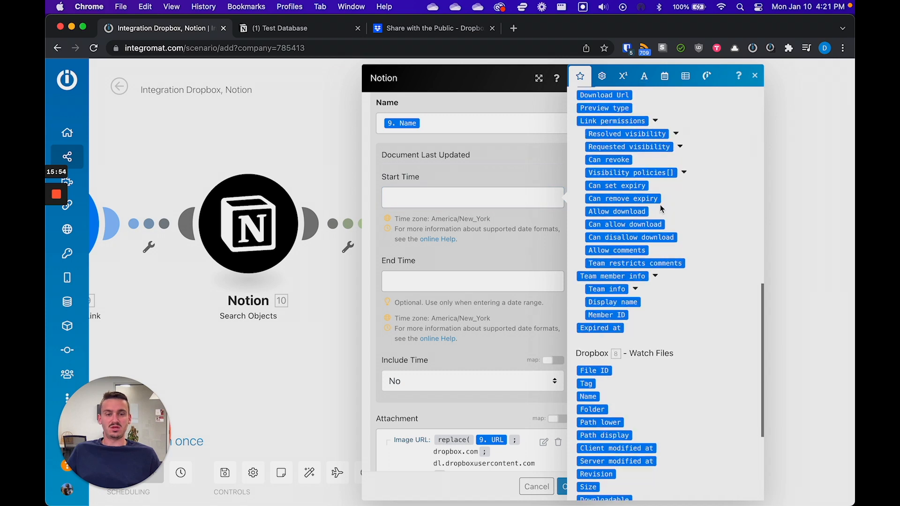
scroll(648, 128, "up", 3)
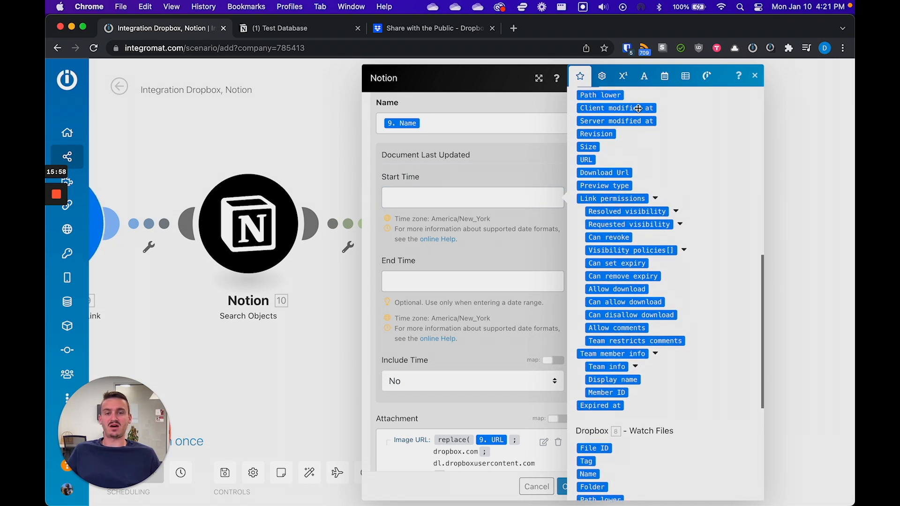
left_click(640, 108)
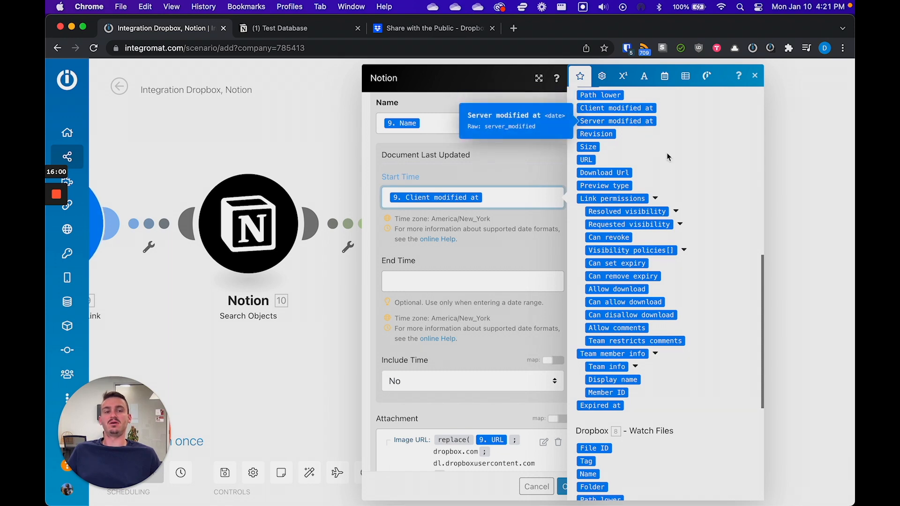
Check the other Dropbox values and date functions available for Start Time, and save the Create a Database Item module
scroll(665, 184, "up", 6)
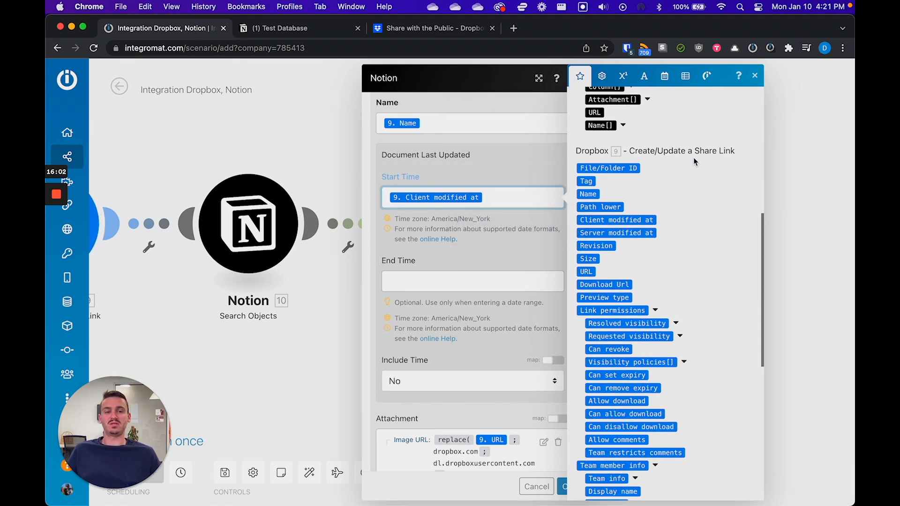
scroll(649, 187, "down", 15)
scroll(654, 268, "down", 1)
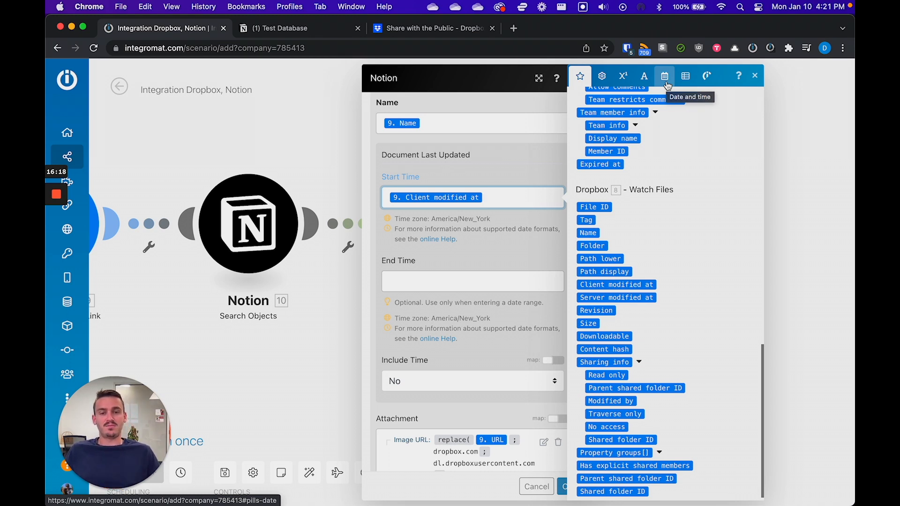
left_click(453, 199)
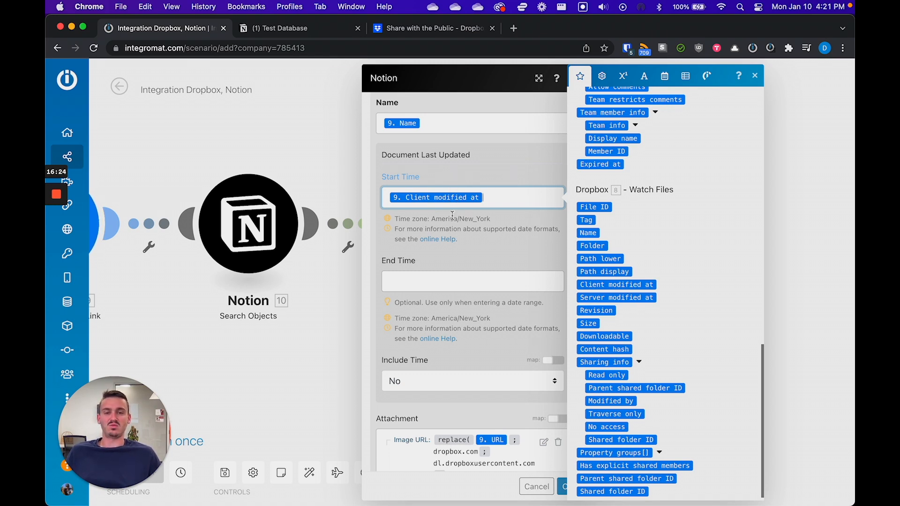
scroll(710, 174, "up", 5)
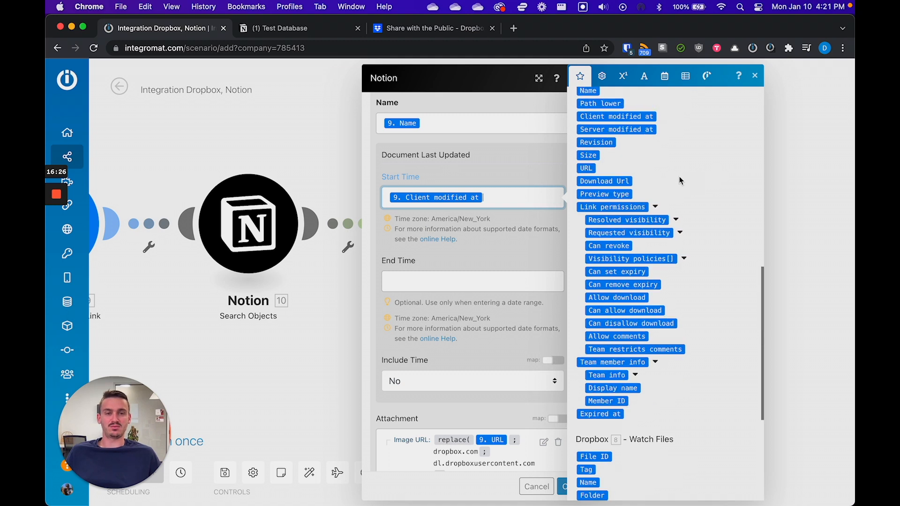
left_click(665, 88)
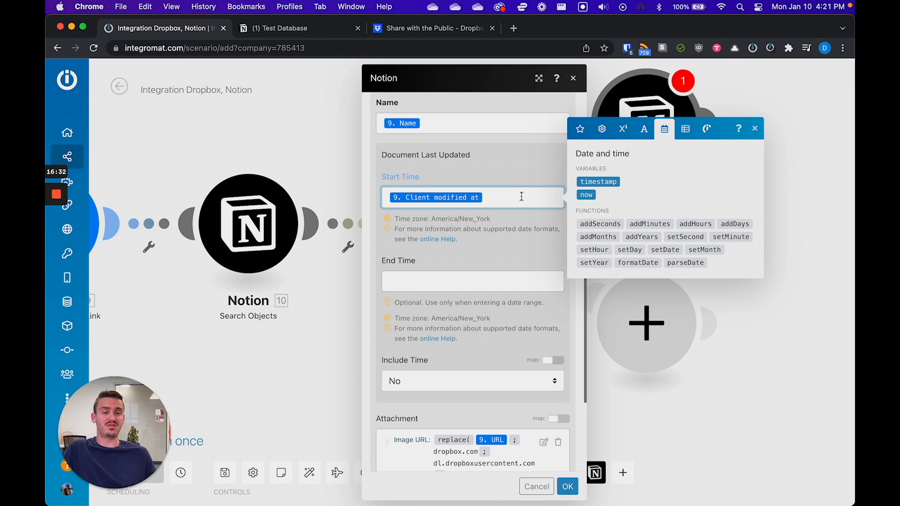
left_click(568, 487)
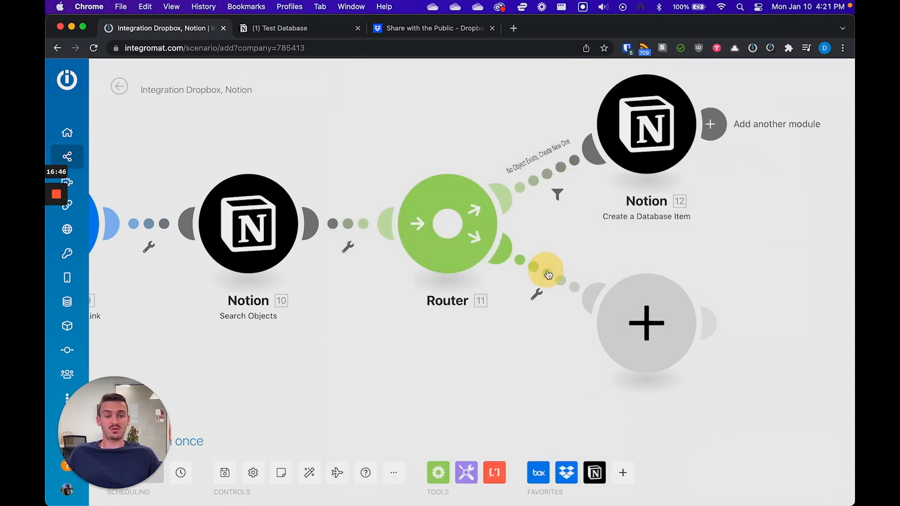
Set up a filter on the router's route to the empty module, labelled "Object Exists, Update Row"
left_click(550, 267)
left_click(631, 183)
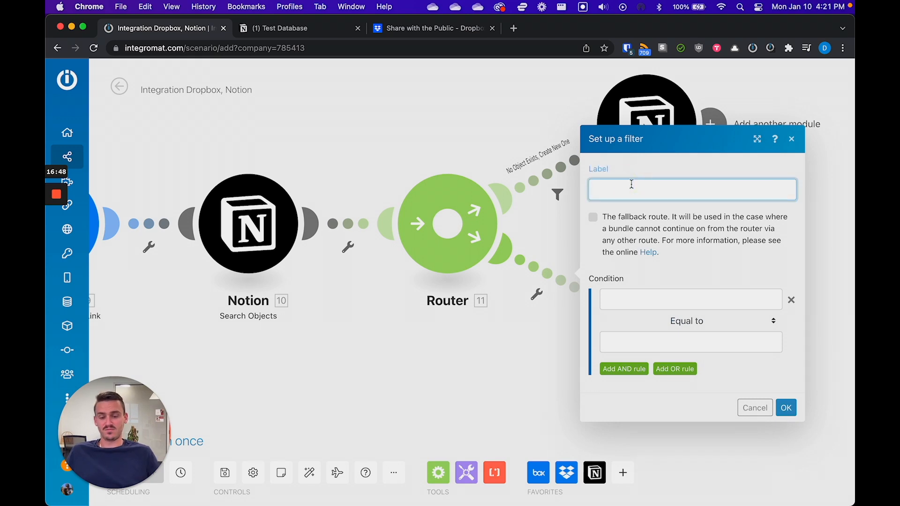
type("Object ")
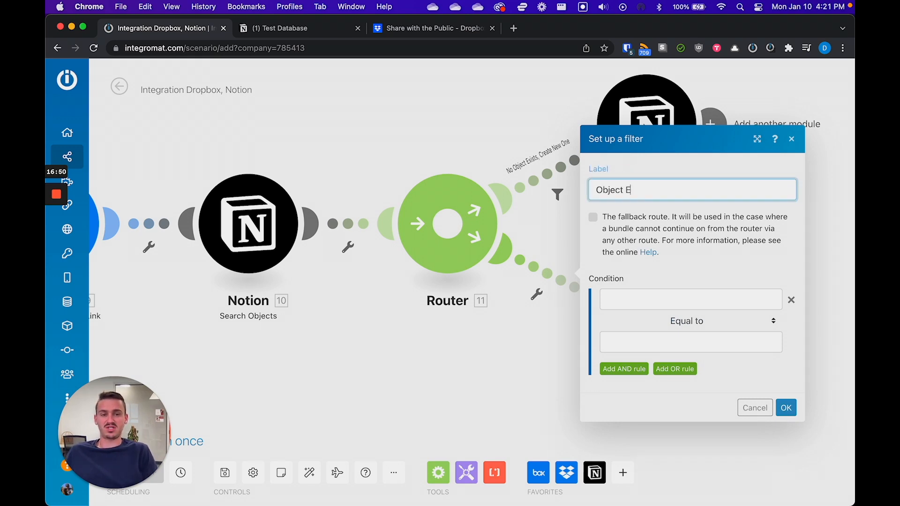
type("Exists, Update Row")
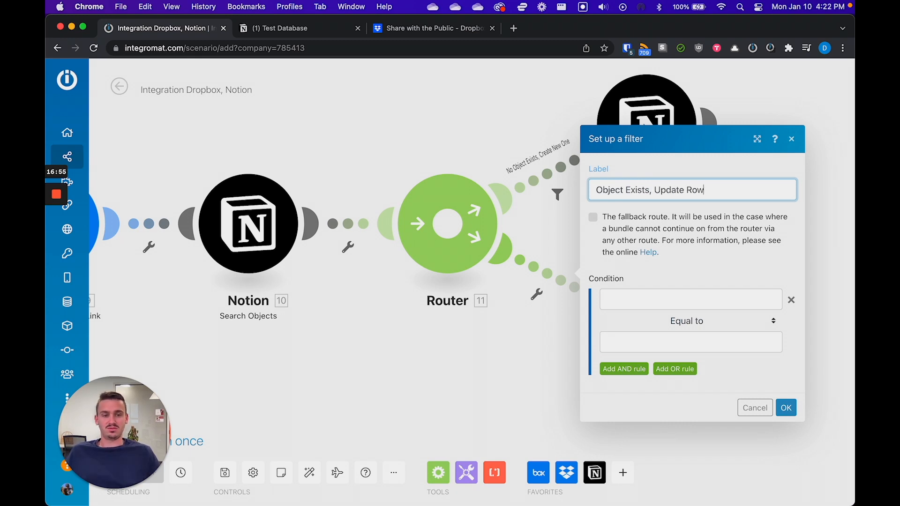
Set the filter condition to Total number of bundles from Notion Search Objects, numeric Not equal to, 0, and save the filter
left_click(645, 299)
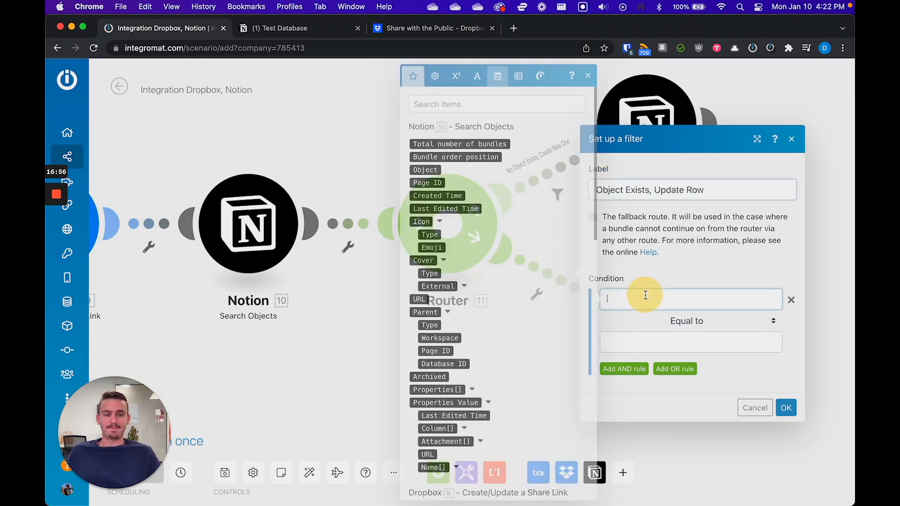
left_click(474, 144)
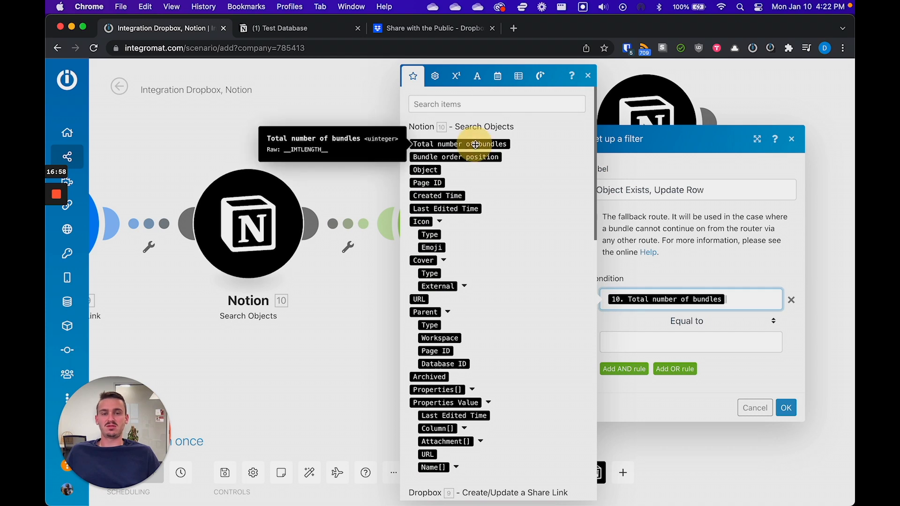
left_click(704, 322)
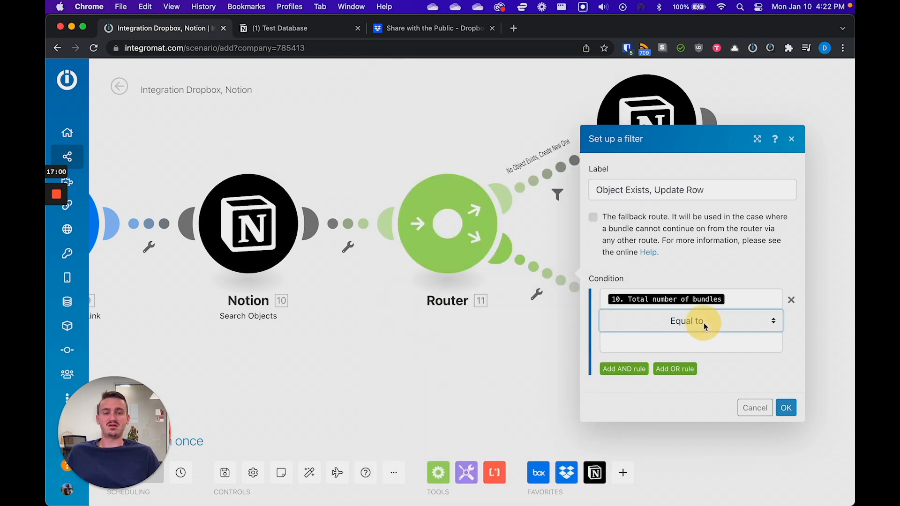
left_click(693, 321)
scroll(668, 327, "down", 5)
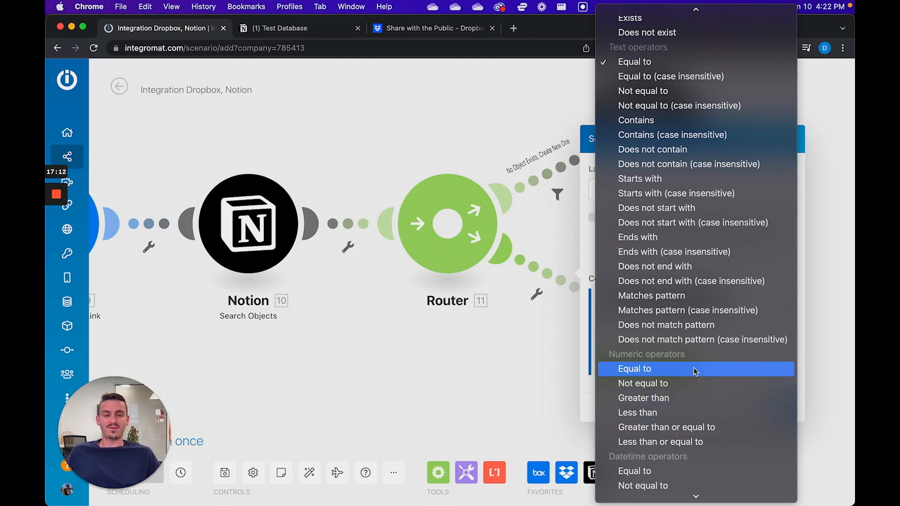
left_click(656, 375)
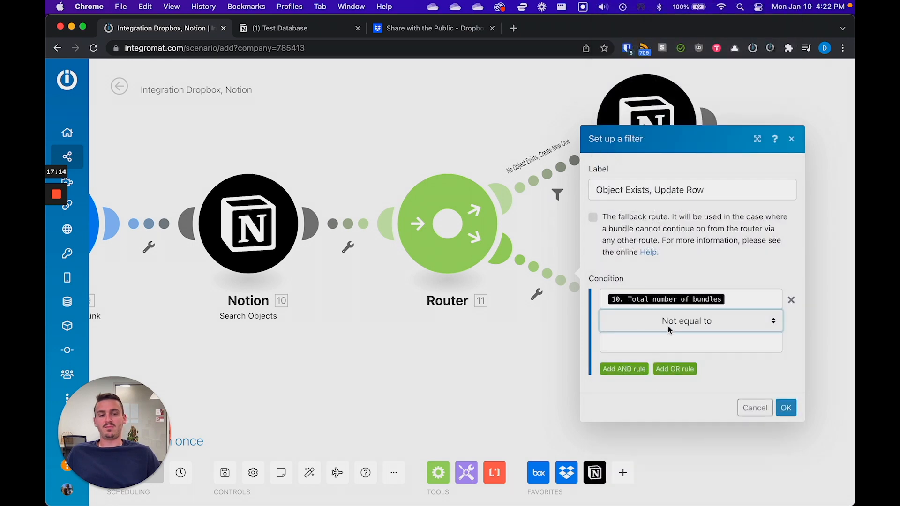
left_click(656, 341)
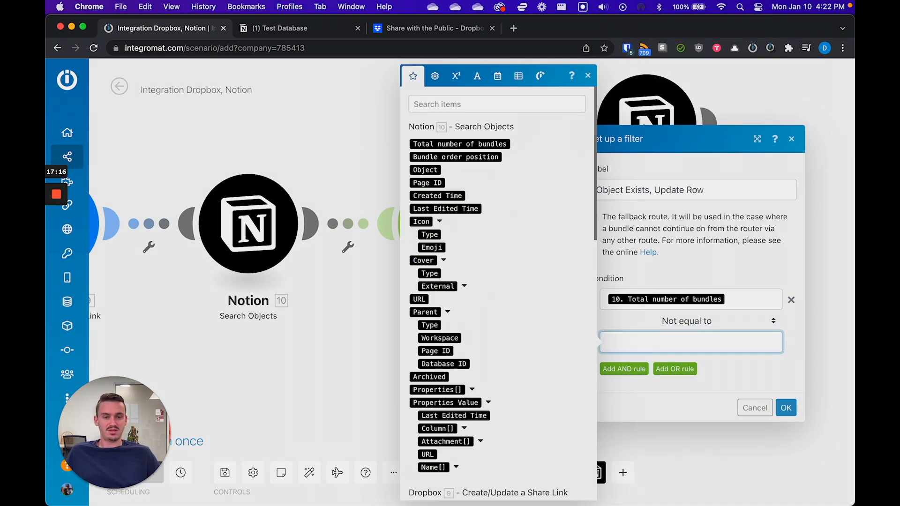
type("0")
left_click(702, 266)
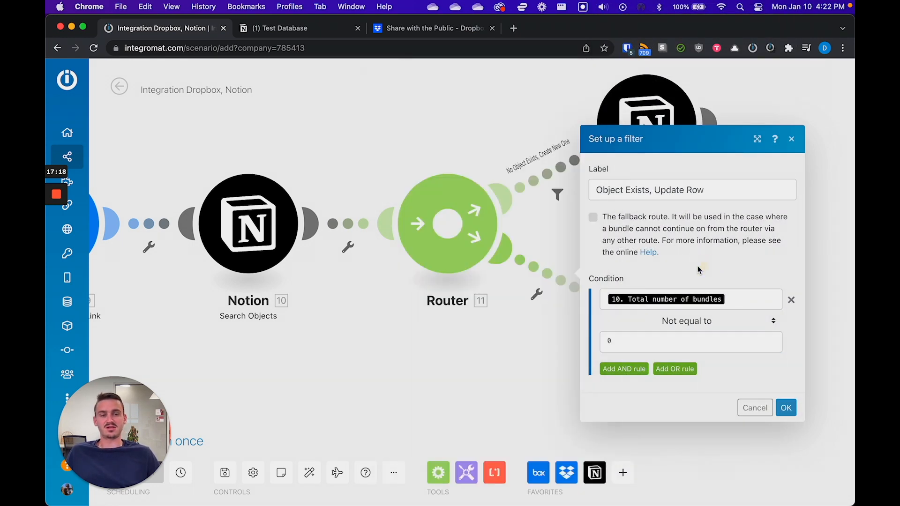
left_click(786, 409)
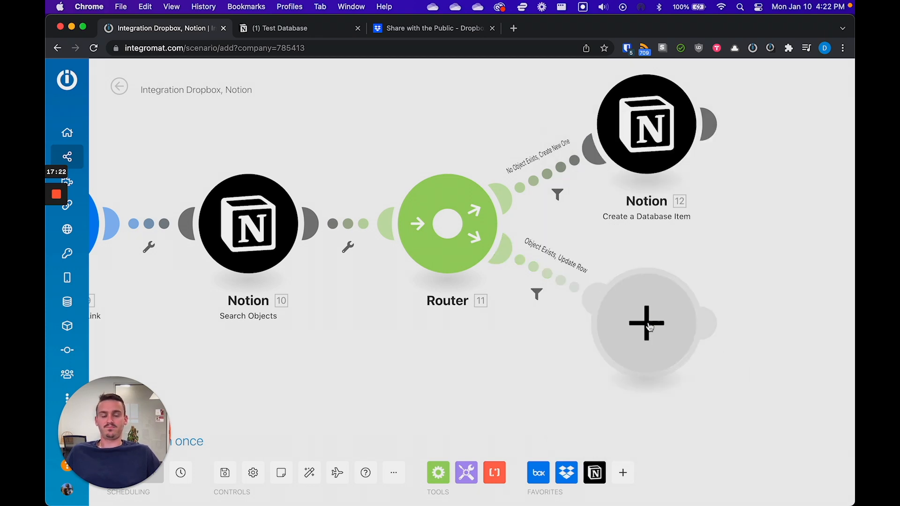
Add a Notion Update a Database Item module to the Object Exists, Update Row route
left_click(648, 328)
left_click(468, 324)
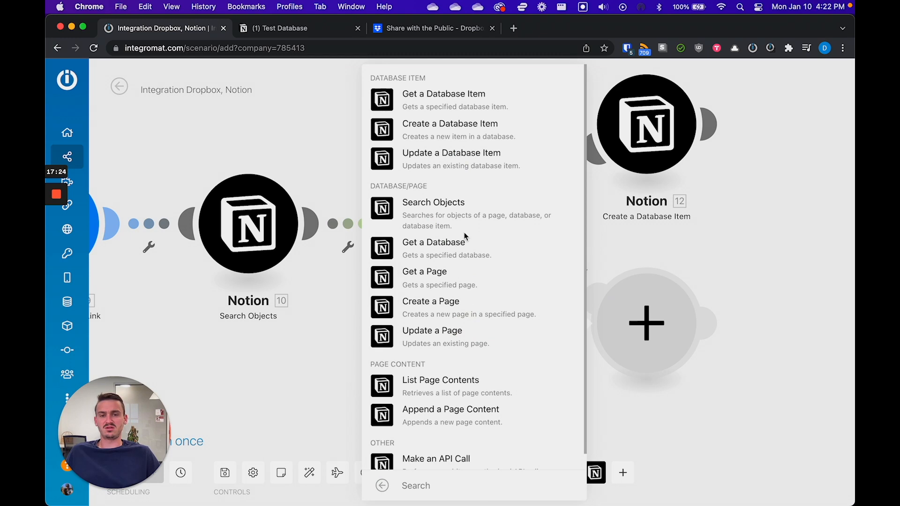
left_click(480, 164)
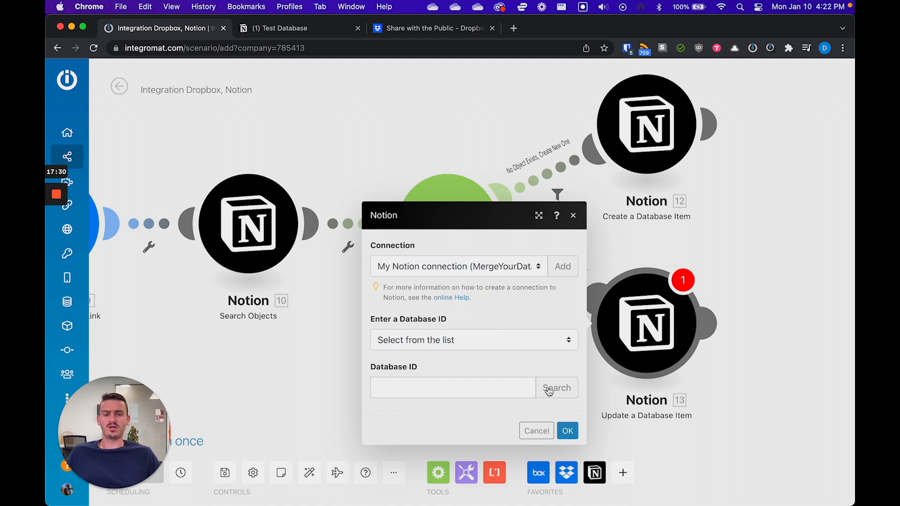
Search for "Test Database" and select it as the database of the update module
left_click(539, 387)
type("Test Database")
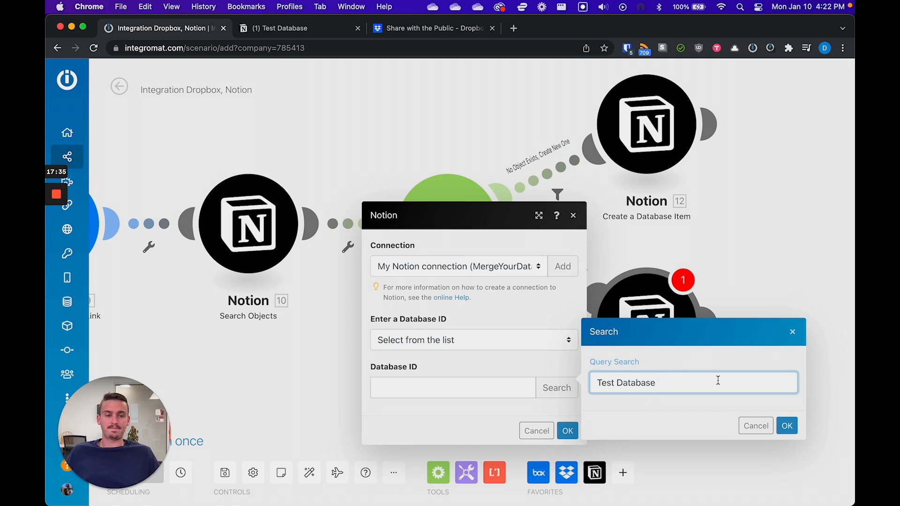
left_click(787, 426)
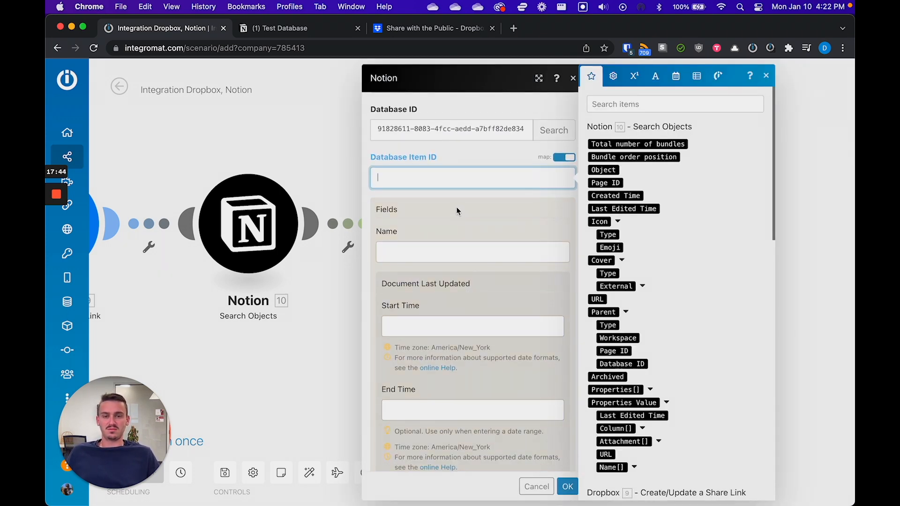
Map the update module's Name field to Name from Dropbox Create/Update a Share Link
scroll(428, 187, "down", 3)
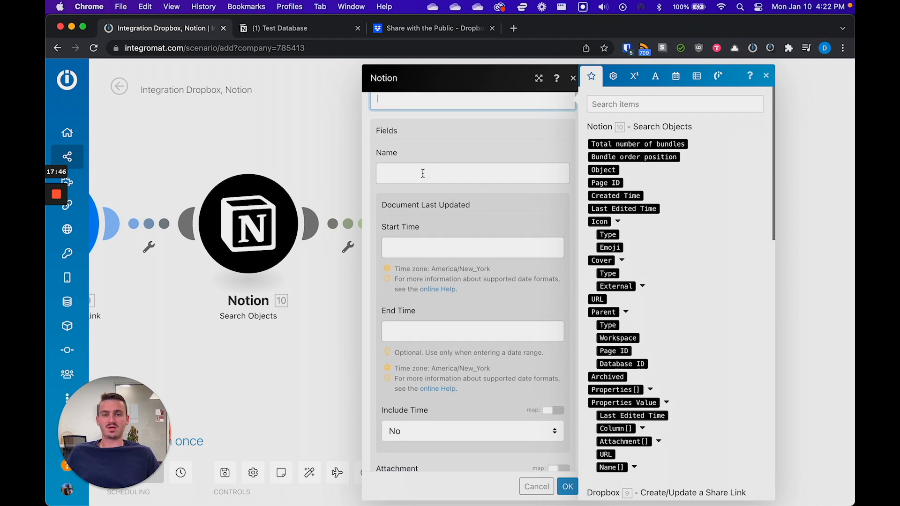
left_click(423, 173)
left_click(625, 105)
type("name")
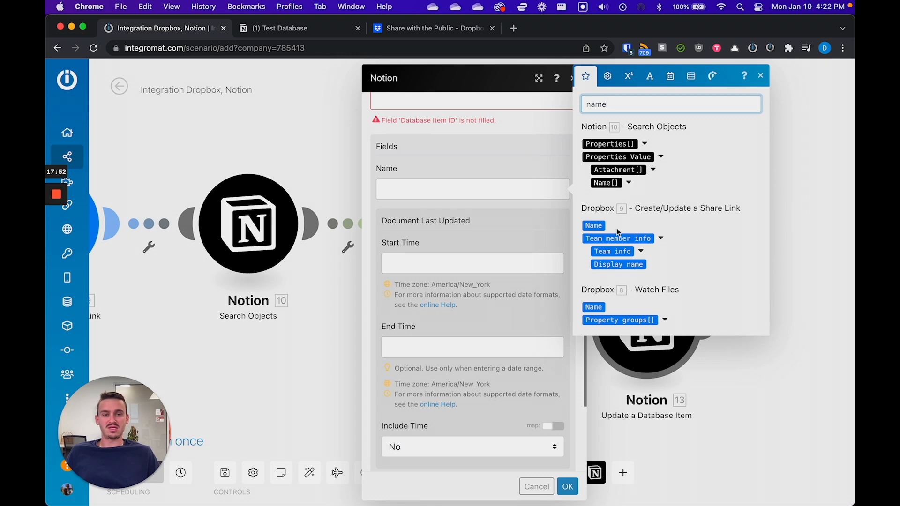
left_click_drag(593, 226, 504, 193)
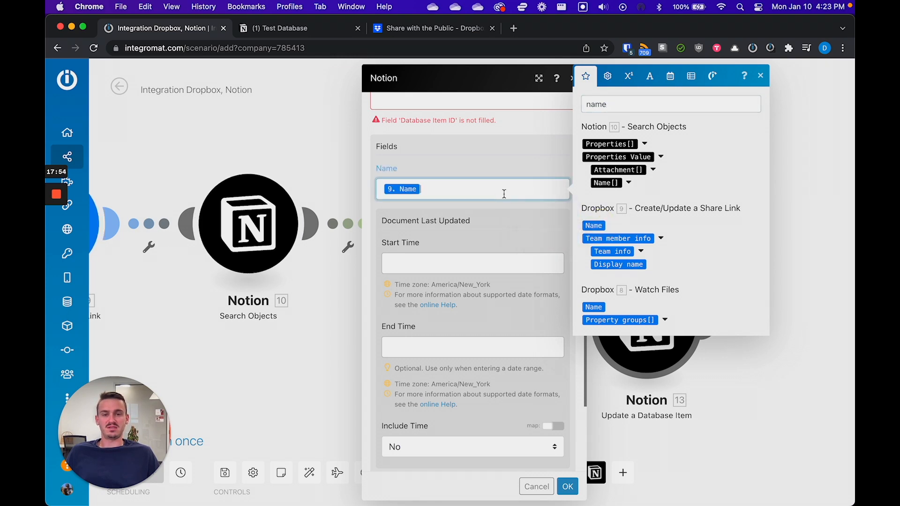
Map the update module's Document Last Updated Start Time to Client modified at from Dropbox Create/Update a Share Link
scroll(450, 190, "down", 1)
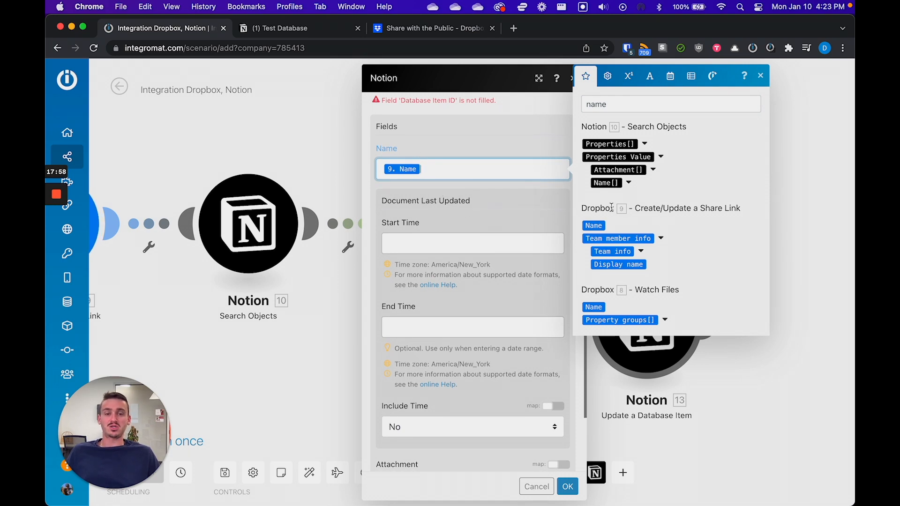
left_click(457, 232)
left_click(681, 102)
type("modi")
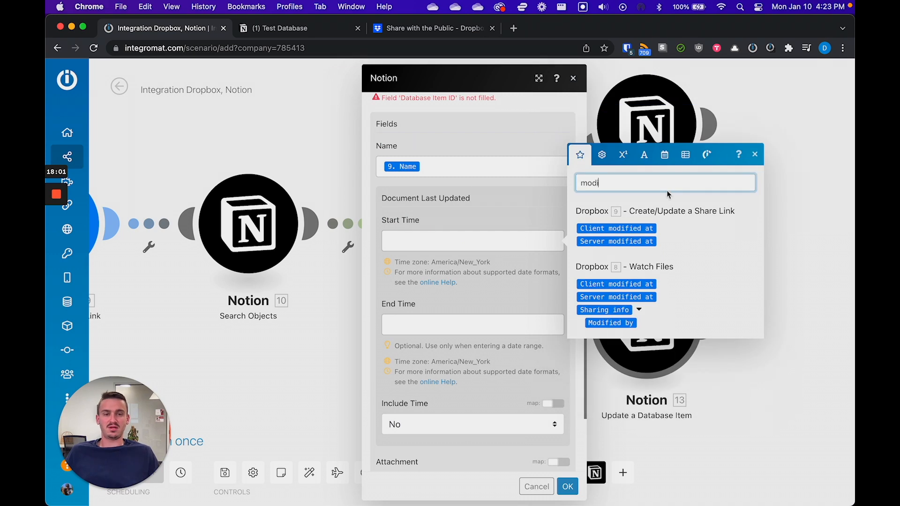
left_click(616, 229)
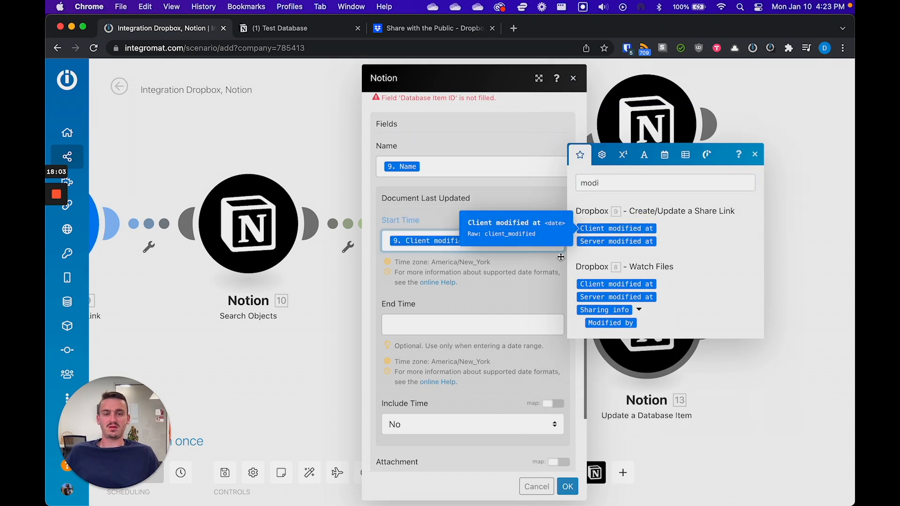
Set the update module's URL field to replace(9. URL; dropbox.com; dl.dropboxusercontent.com)
scroll(489, 326, "down", 2)
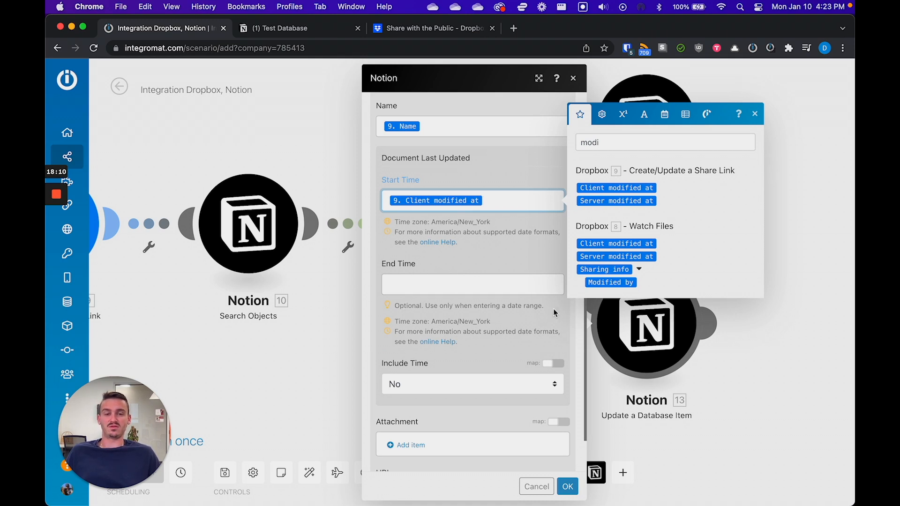
scroll(505, 300, "down", 3)
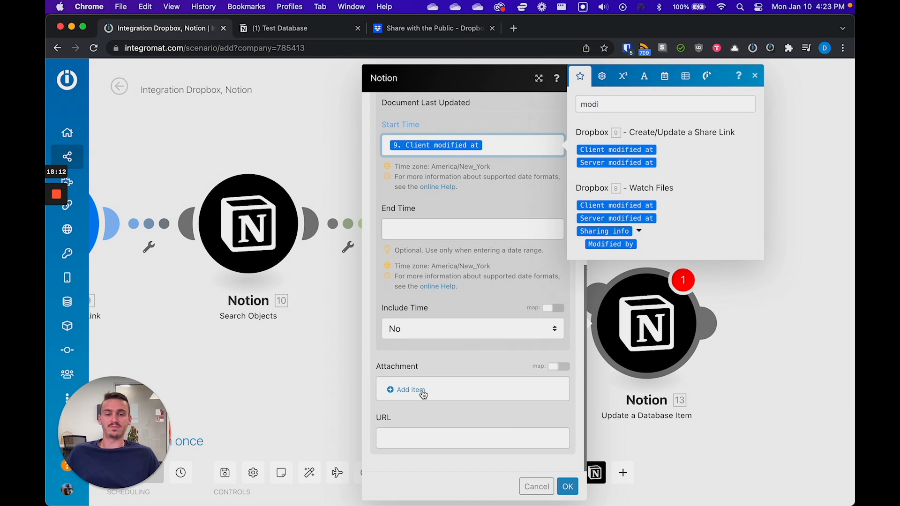
left_click(411, 435)
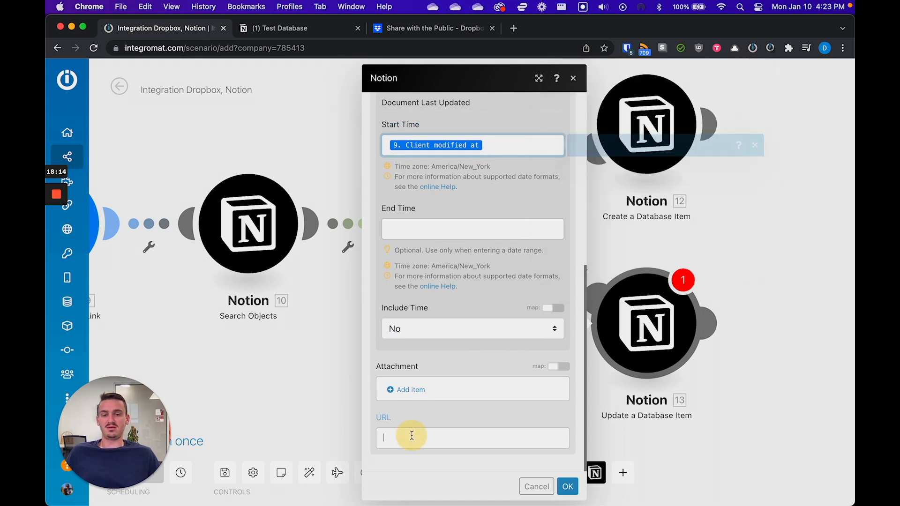
type("replace( 9. URL ; dropbox.com ; dl.dropboxusercontent.com )")
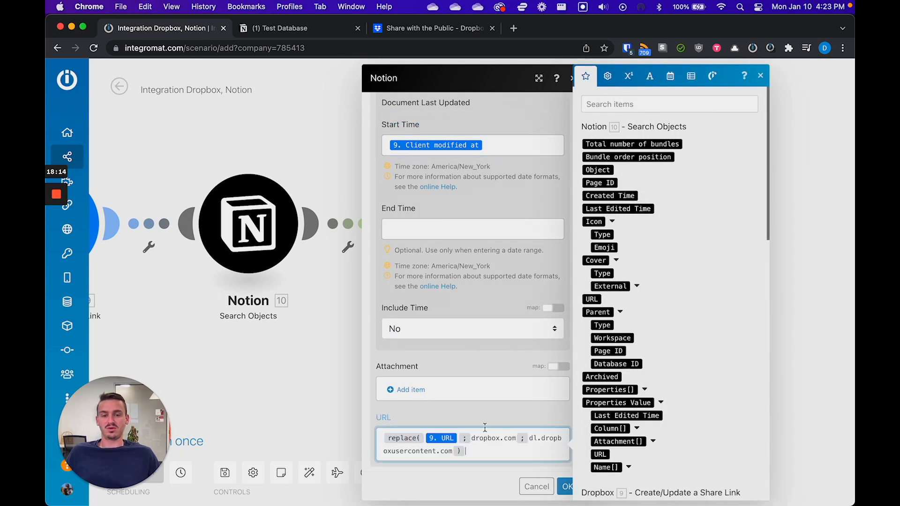
Add an attachment with Image URL replace(9. URL; dropbox.com; dl.dropboxusercontent.com) and File Name mapped to Name from Dropbox Create/Update a Share Link
left_click(411, 390)
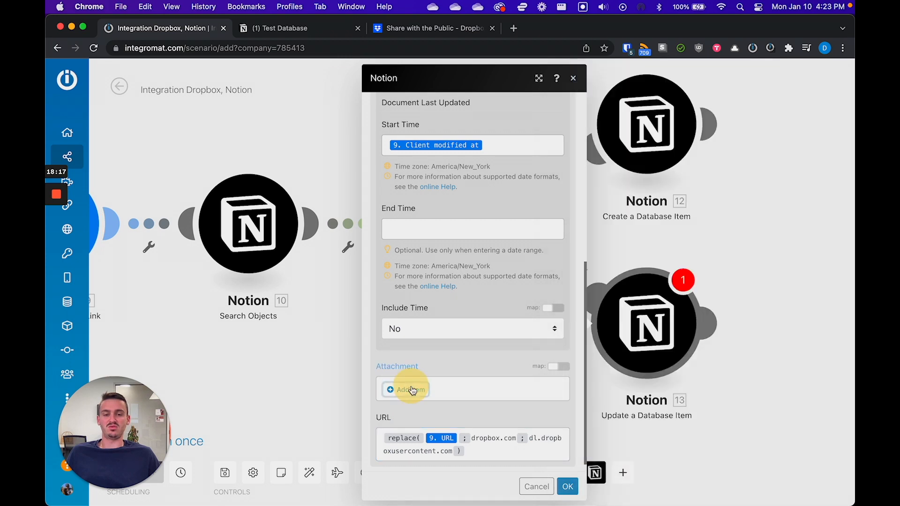
left_click(488, 351)
type("replace( 9. URL ; dropbox.com ; dl.dropboxusercontent.com )")
left_click(523, 415)
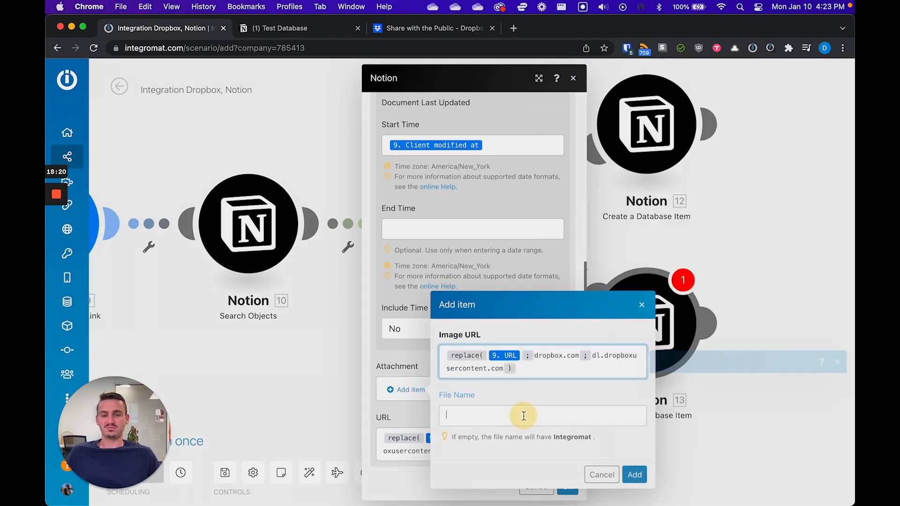
left_click(703, 103)
type("name")
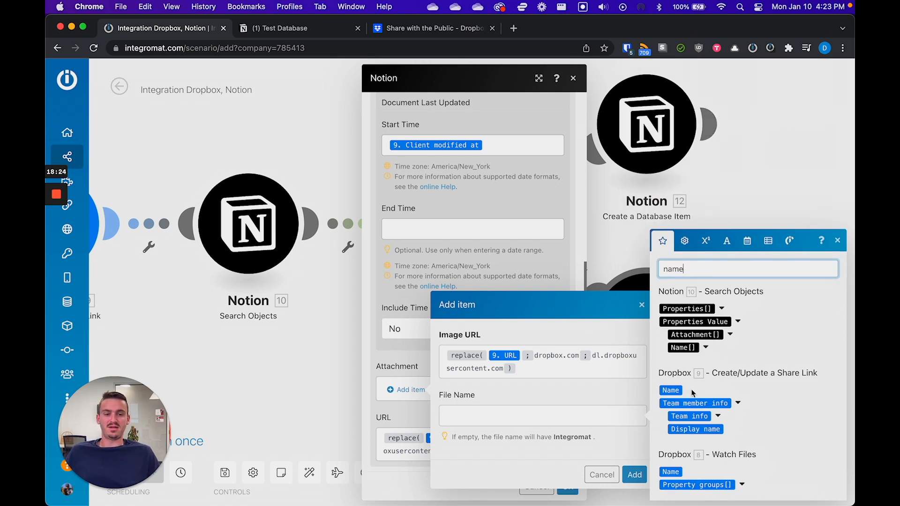
left_click(675, 390)
left_click(634, 477)
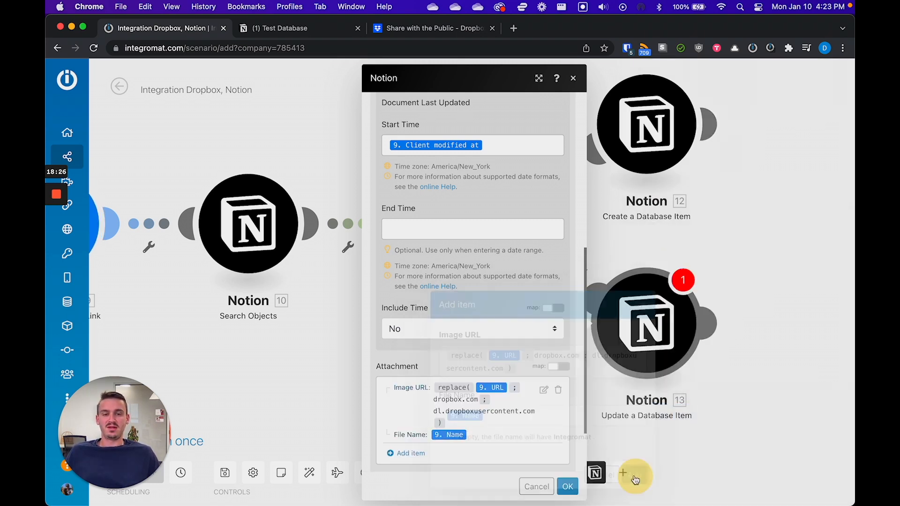
Map the update module's Database Item ID to Page ID from Notion Search Objects and save the module
scroll(428, 324, "up", 6)
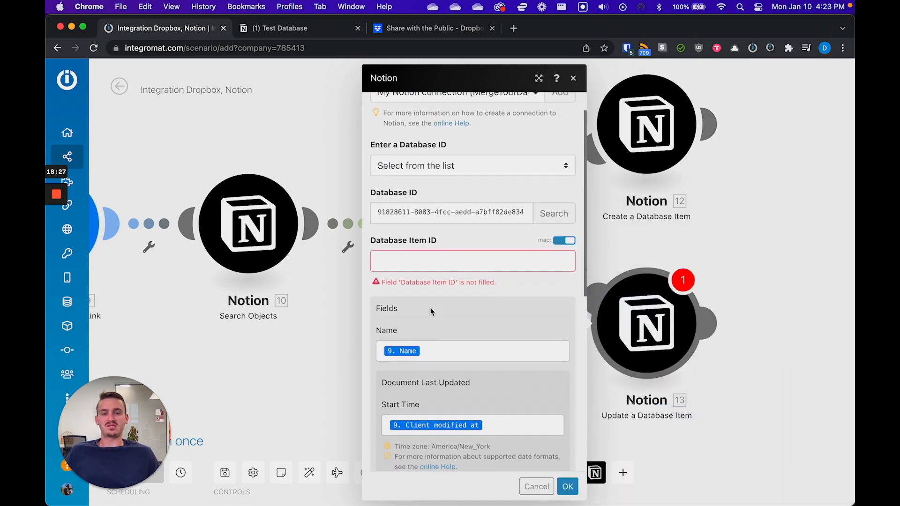
left_click(424, 265)
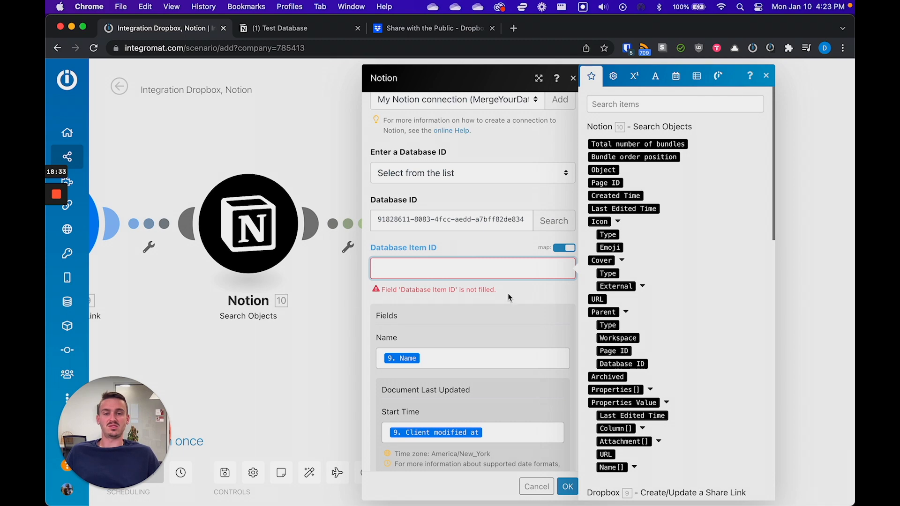
left_click(630, 104)
type("id")
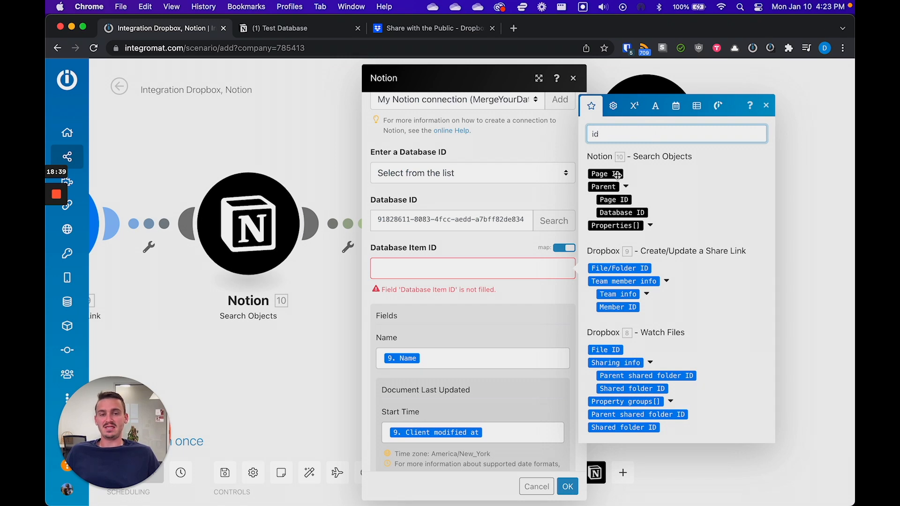
left_click(650, 226)
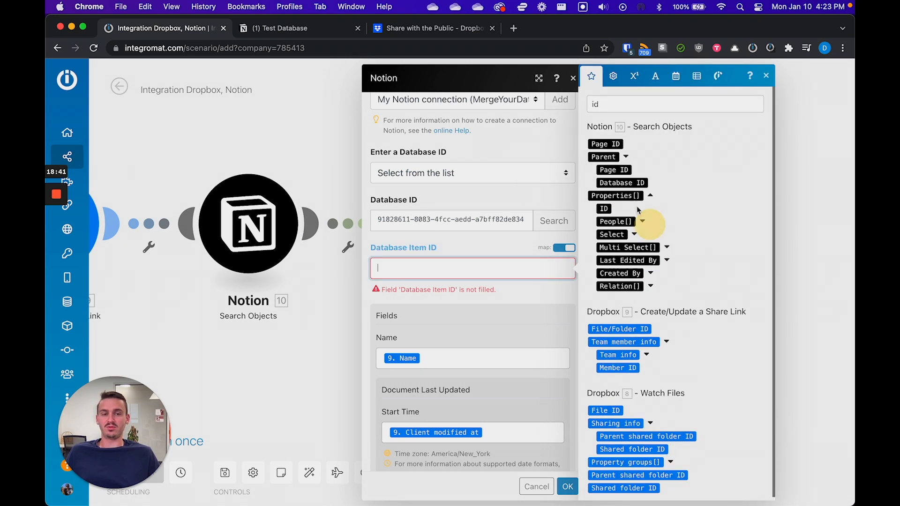
left_click(608, 145)
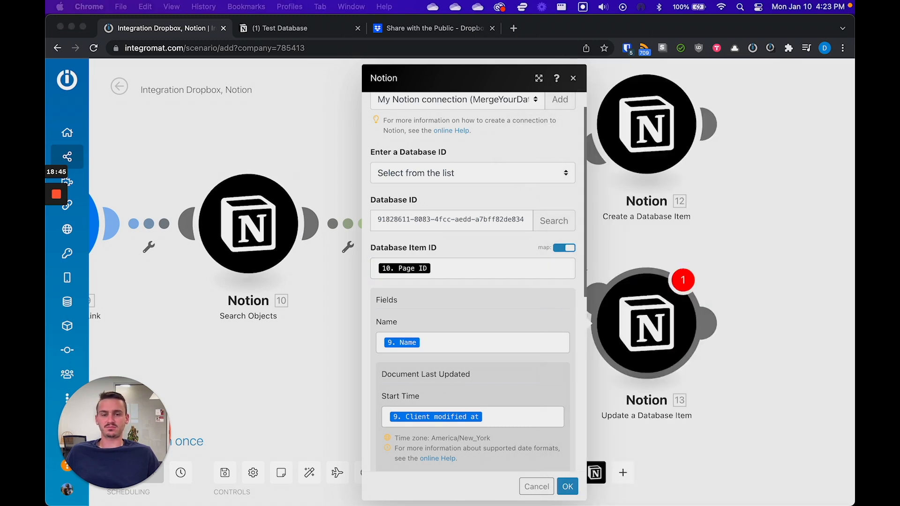
left_click(569, 485)
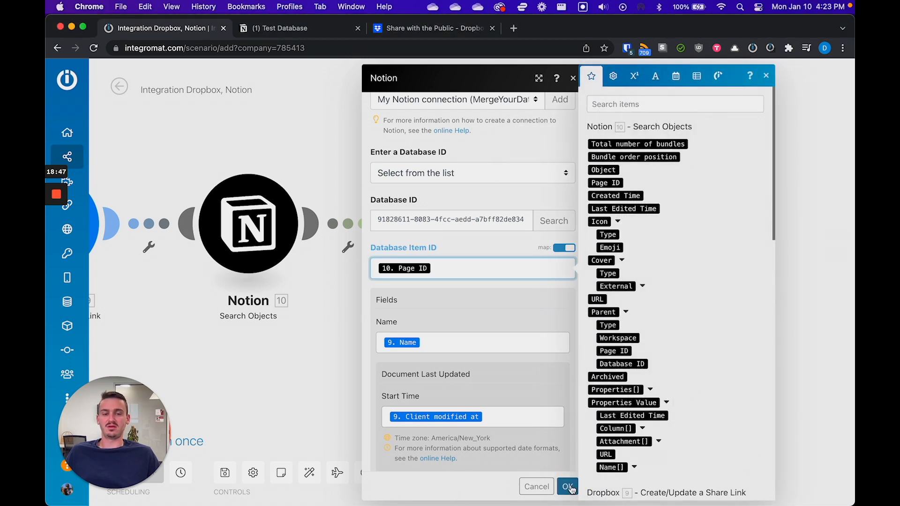
left_click(568, 486)
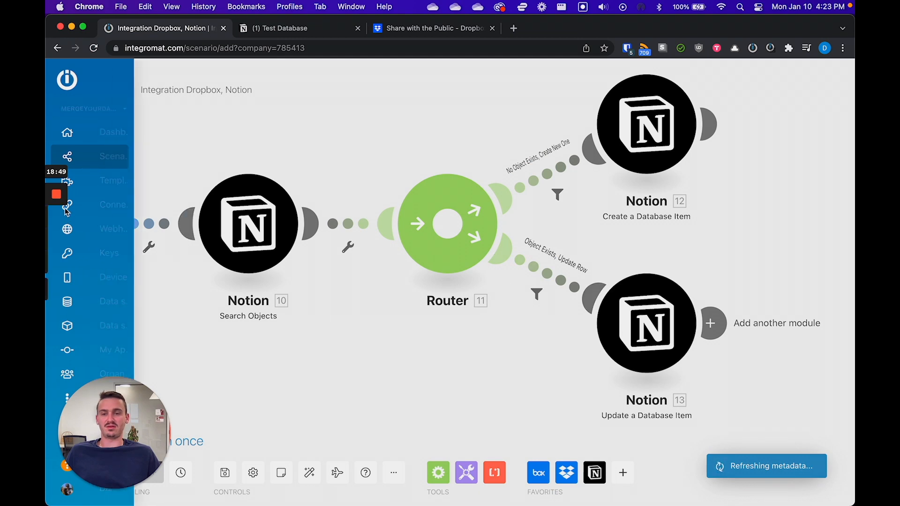
Switch to Dropbox and upload Business Analysis Dashboard.png, Dashboard (1).png, Dashboard.png, Top 5 Integromat Tips.pptx and Corrective Program.pdf to the Share with the Public folder
mouse_move(57, 196)
left_click(57, 240)
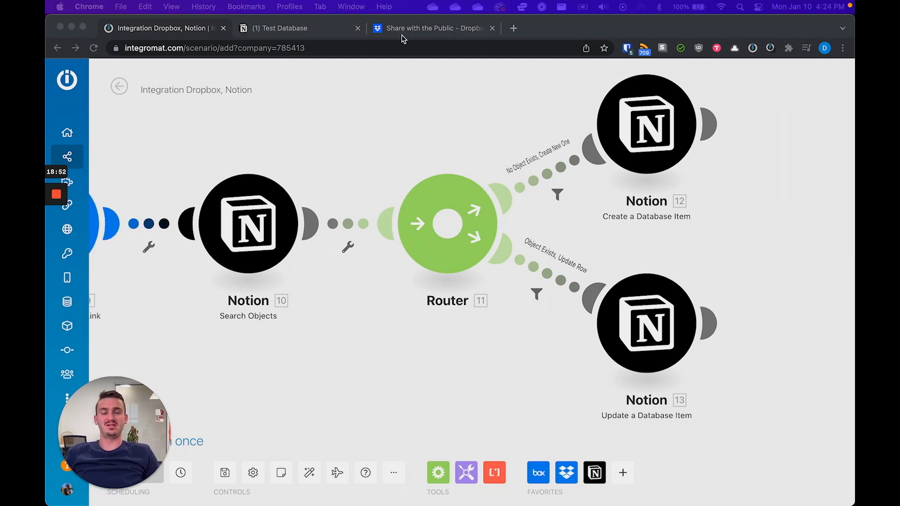
left_click(423, 28)
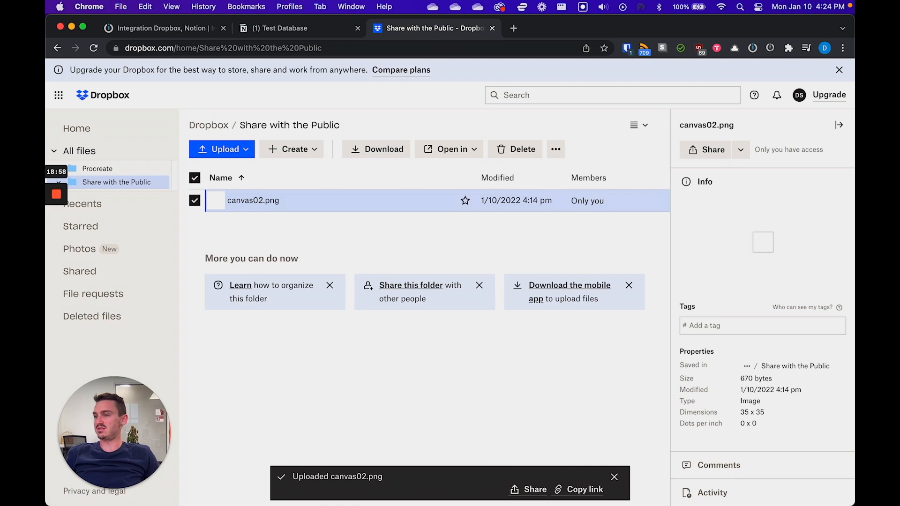
key("super+Tab")
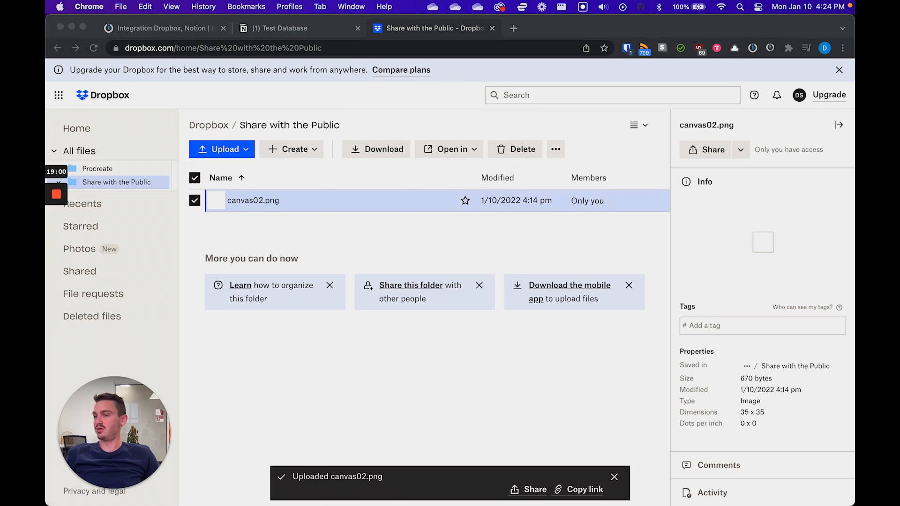
key("super+w")
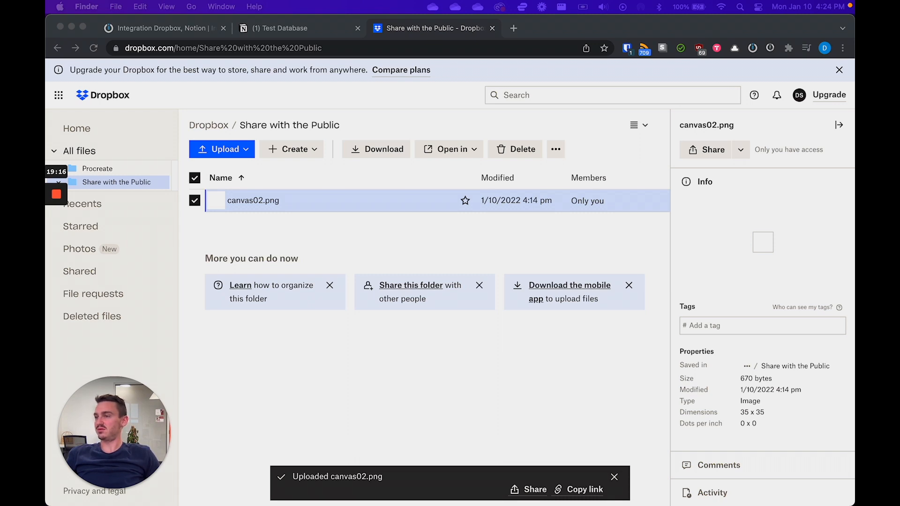
left_click_drag(47, 262, 360, 238)
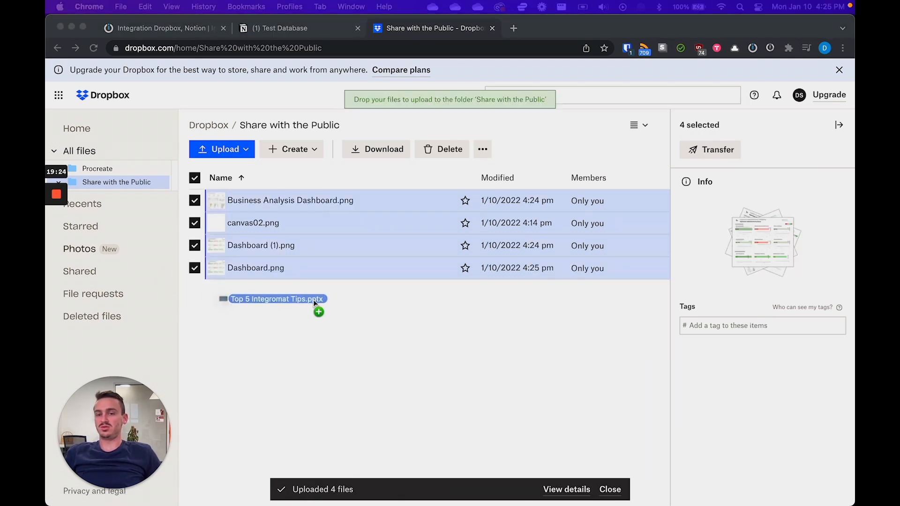
left_click_drag(309, 302, 326, 306)
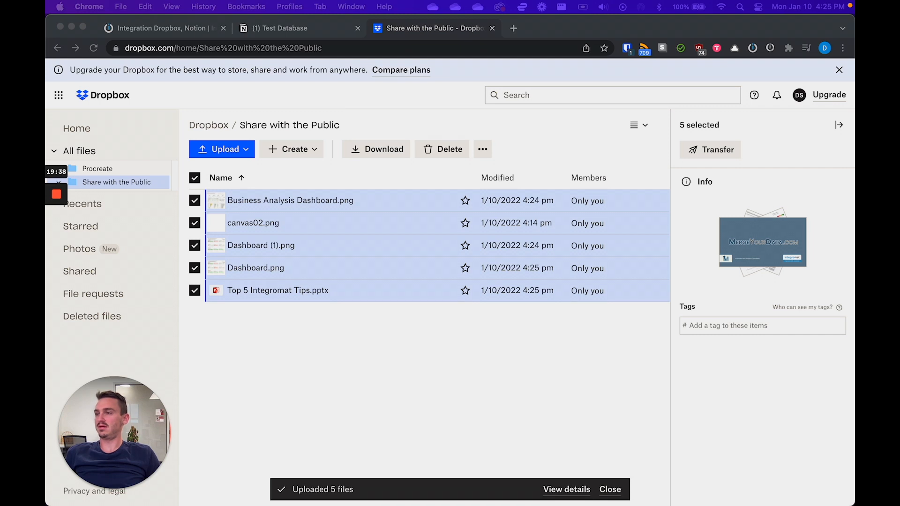
left_click_drag(47, 356, 289, 366)
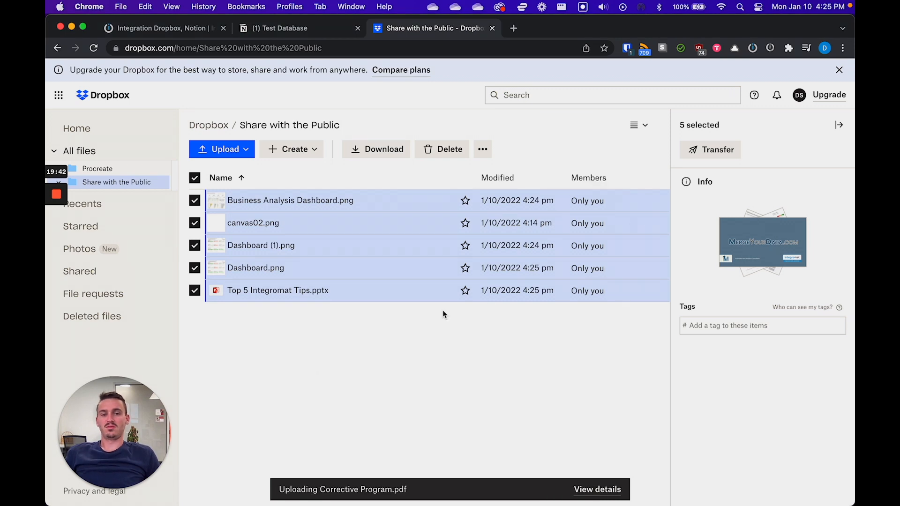
Return to the Integromat scenario and view the schedule settings of the Dropbox Watch Files trigger
left_click(172, 29)
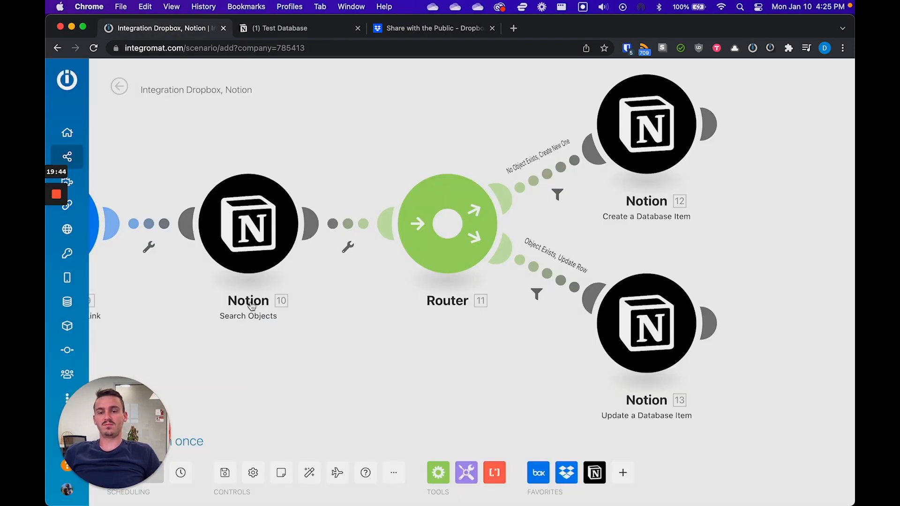
left_click_drag(273, 382, 642, 374)
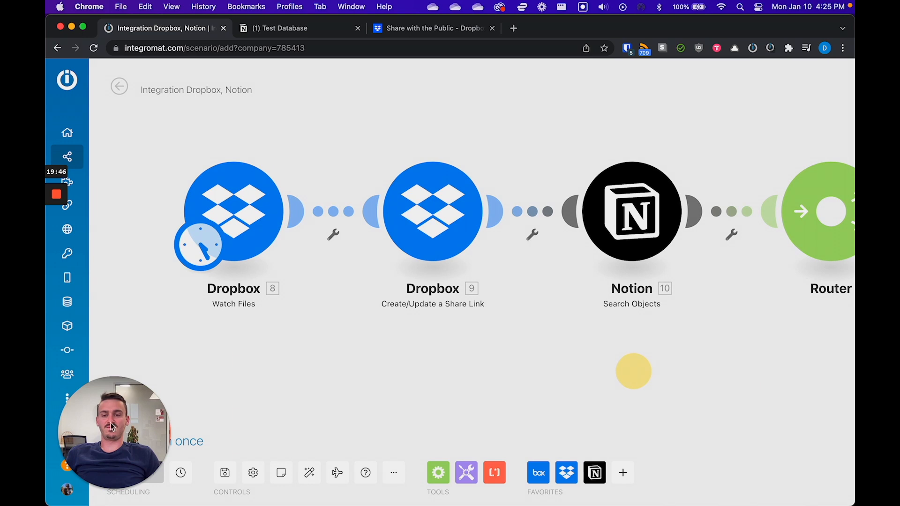
left_click_drag(120, 422, 799, 453)
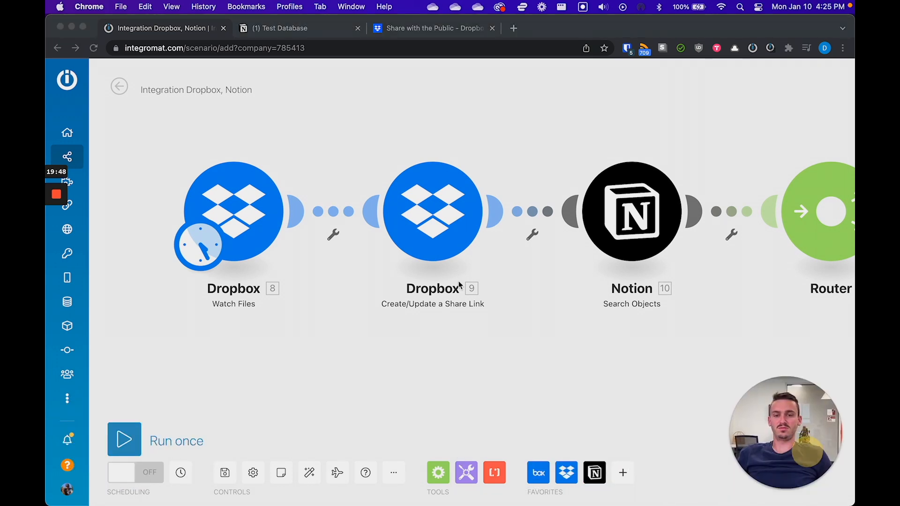
left_click(198, 257)
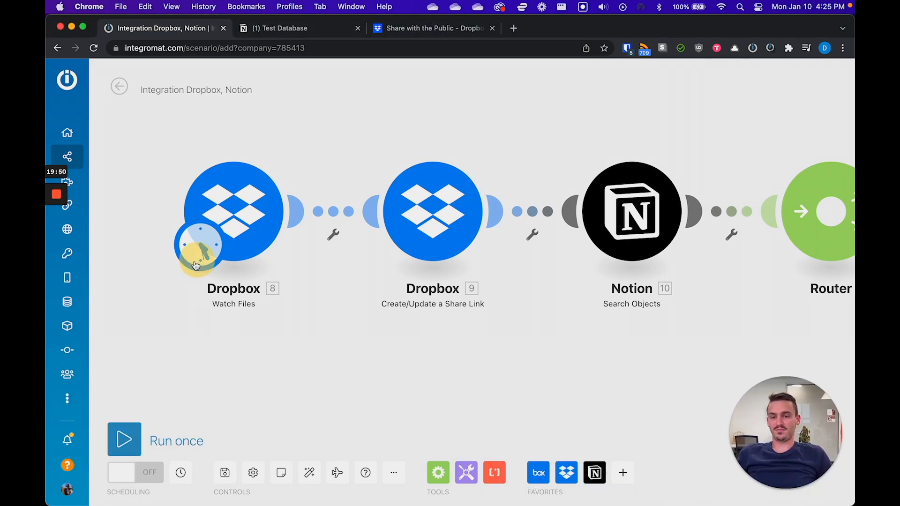
left_click(200, 251)
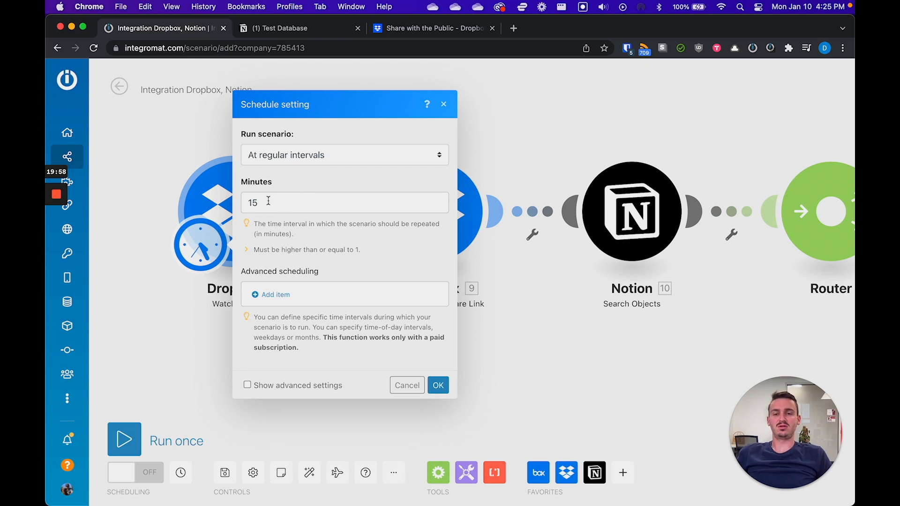
left_click(162, 156)
left_click(204, 186)
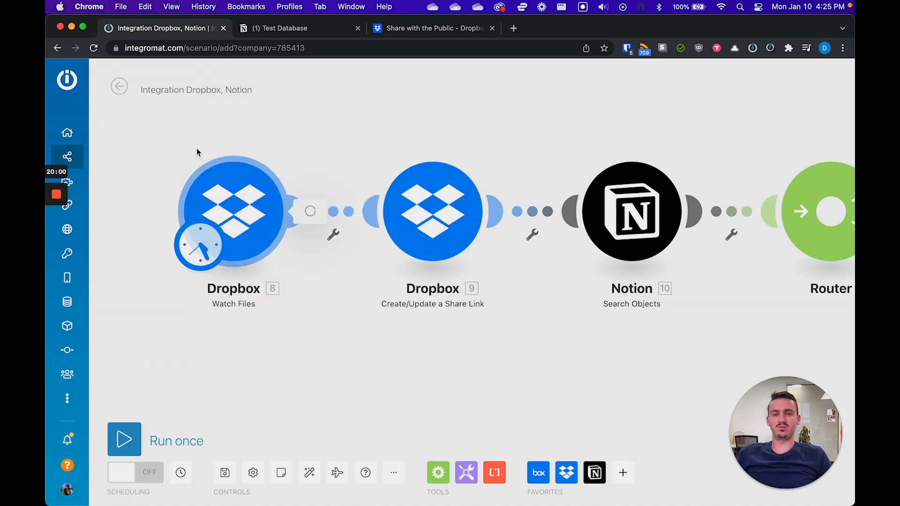
left_click(181, 141)
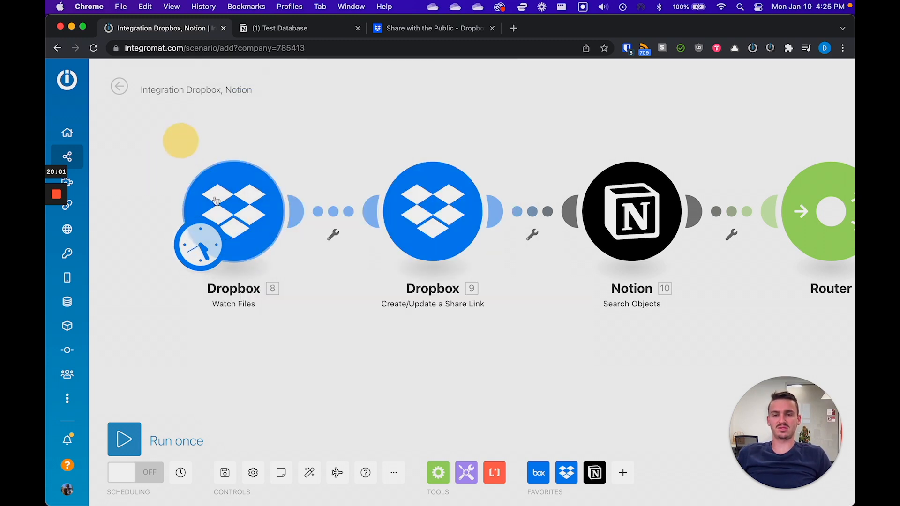
Reopen the Watch Files schedule settings and examine the run frequency options and the minutes interval
left_click(201, 245)
left_click(305, 164)
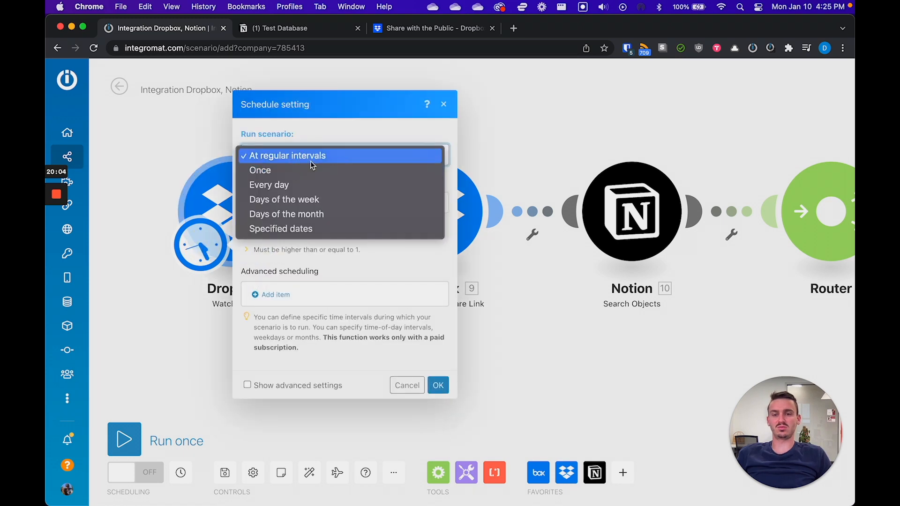
left_click(331, 134)
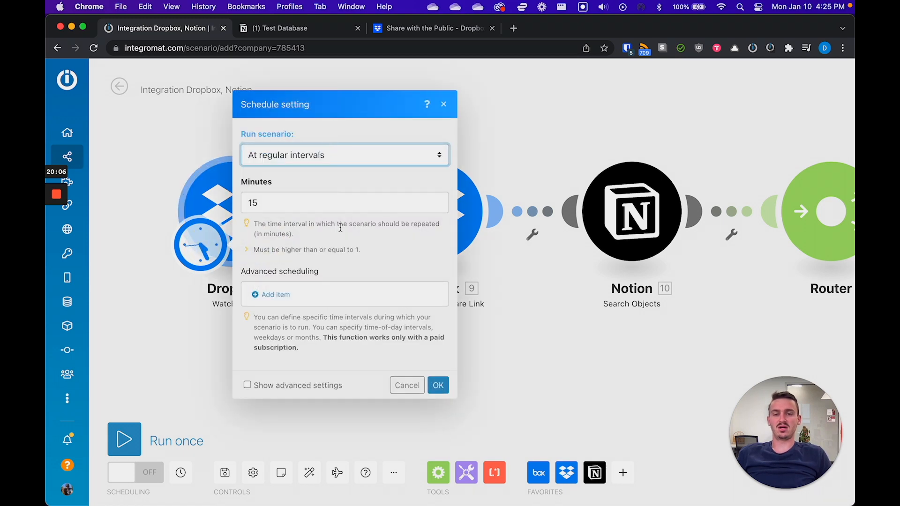
left_click(329, 206)
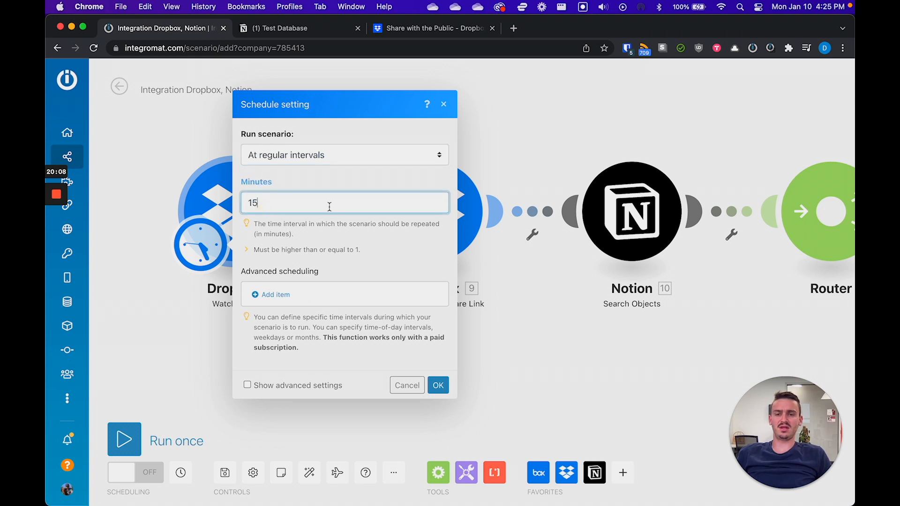
double_click(263, 201)
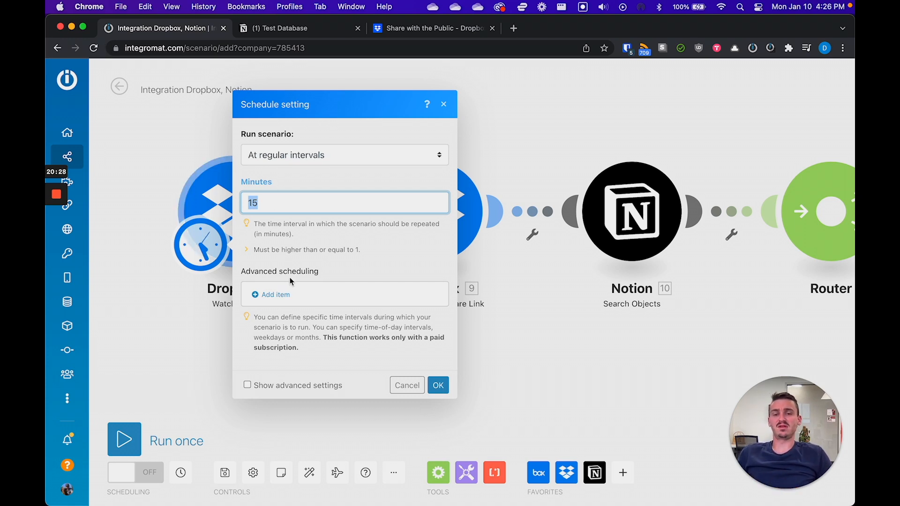
Add an advanced scheduling item to the Watch Files schedule and select Monday through Friday as run days
left_click(274, 295)
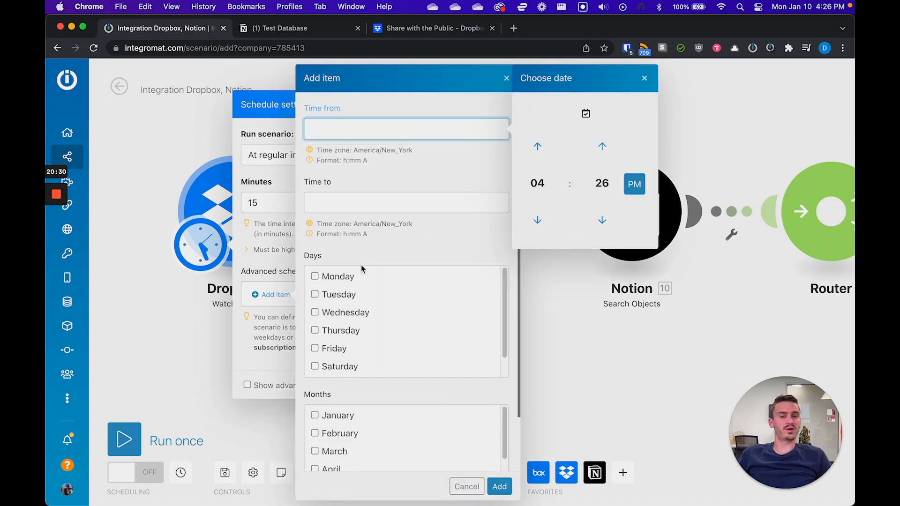
left_click(334, 278)
left_click(336, 295)
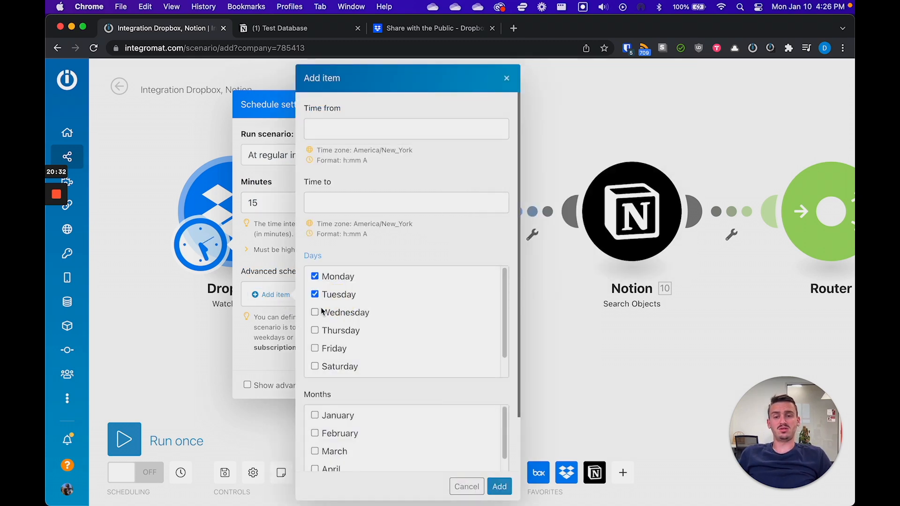
left_click(331, 313)
left_click(334, 331)
left_click(331, 350)
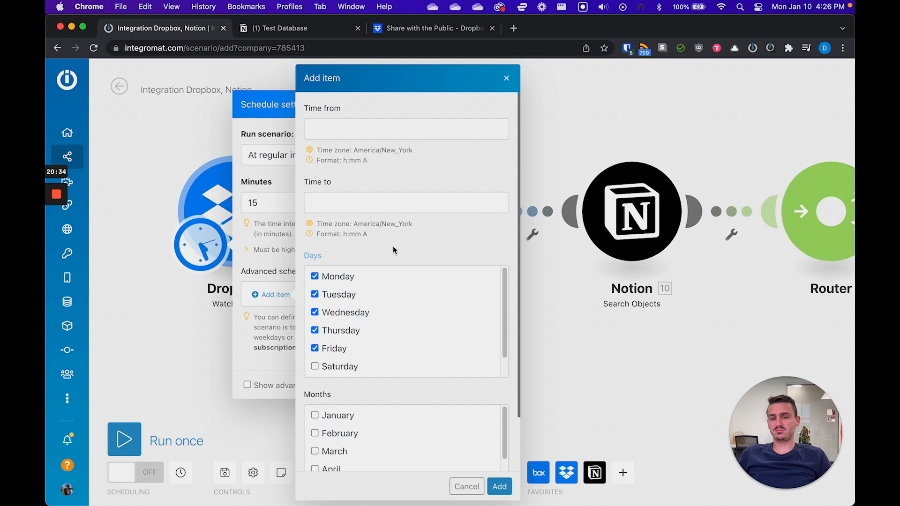
Set the scheduling item's start time to 9:00 AM
left_click(343, 123)
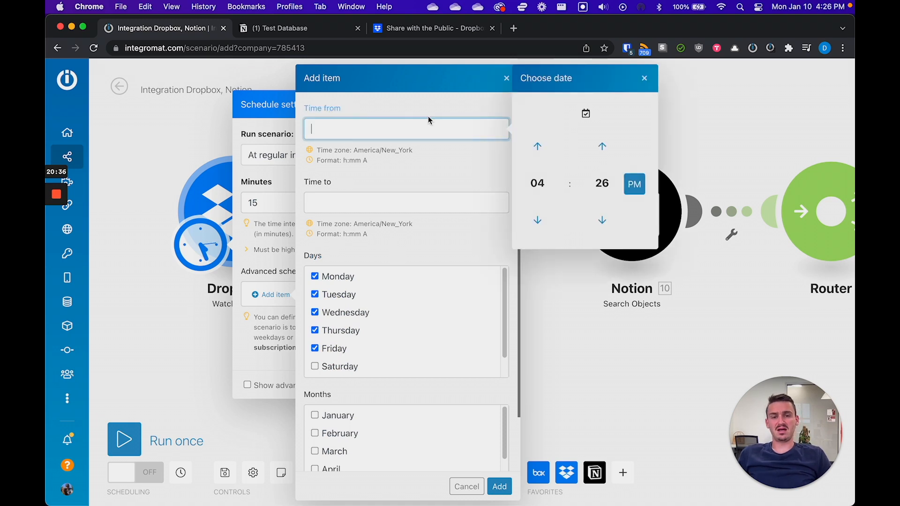
left_click(627, 183)
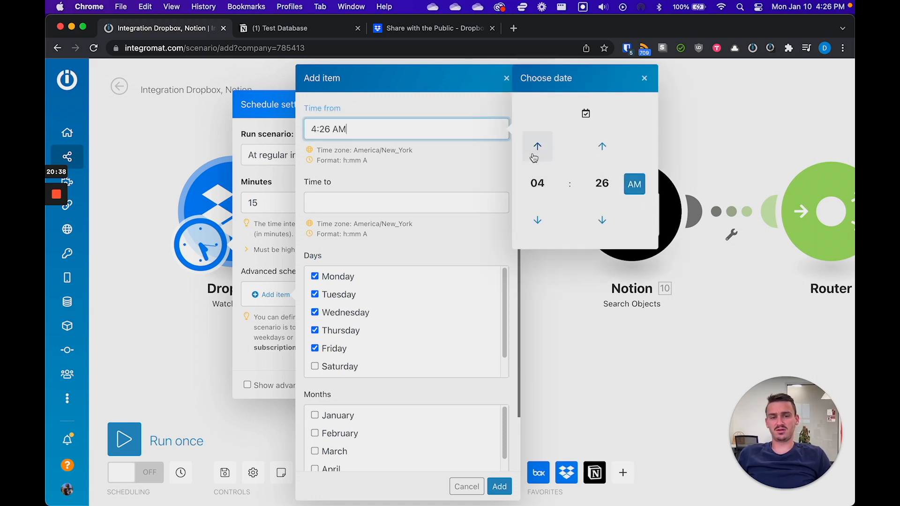
left_click(537, 149)
left_click(536, 149)
left_click(537, 153)
left_click(539, 151)
left_click(539, 149)
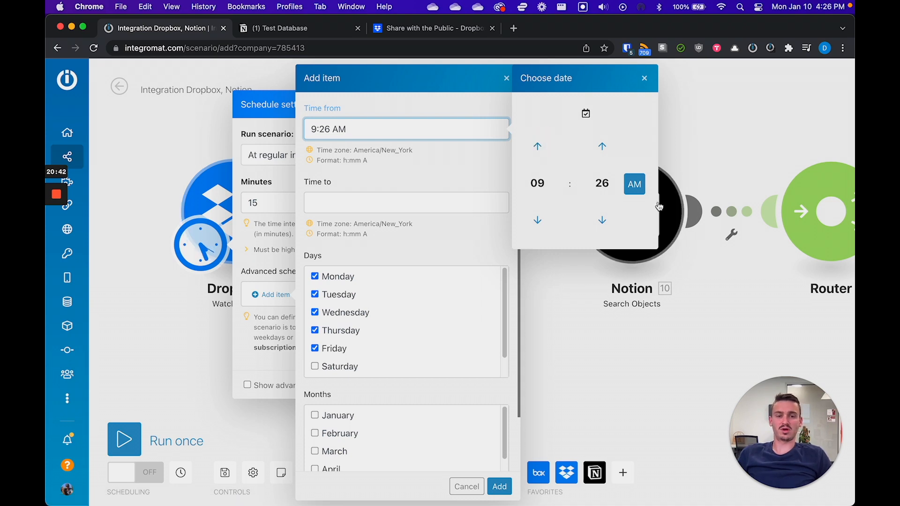
left_click(602, 183)
left_click(537, 143)
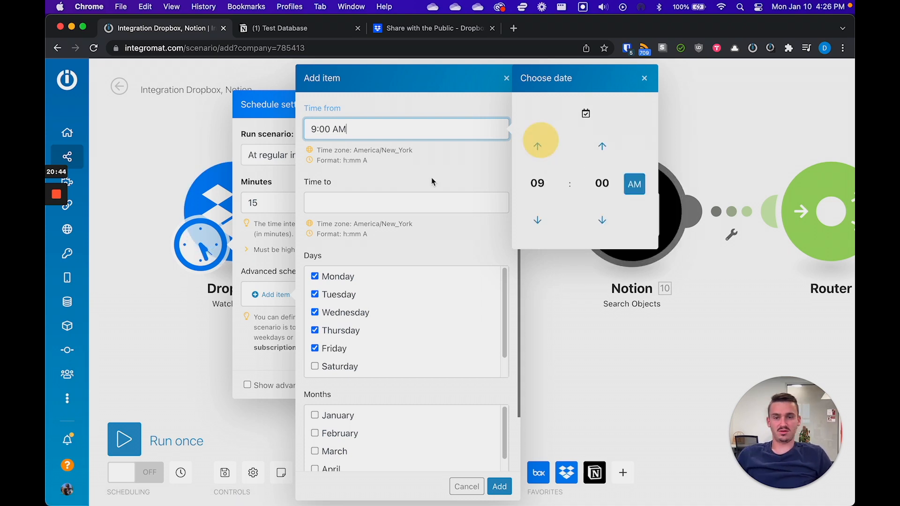
Set the end time to 6:00 PM, add the scheduling item and save the schedule settings
left_click(373, 213)
left_click(537, 193)
left_click(537, 192)
left_click(594, 231)
type("00")
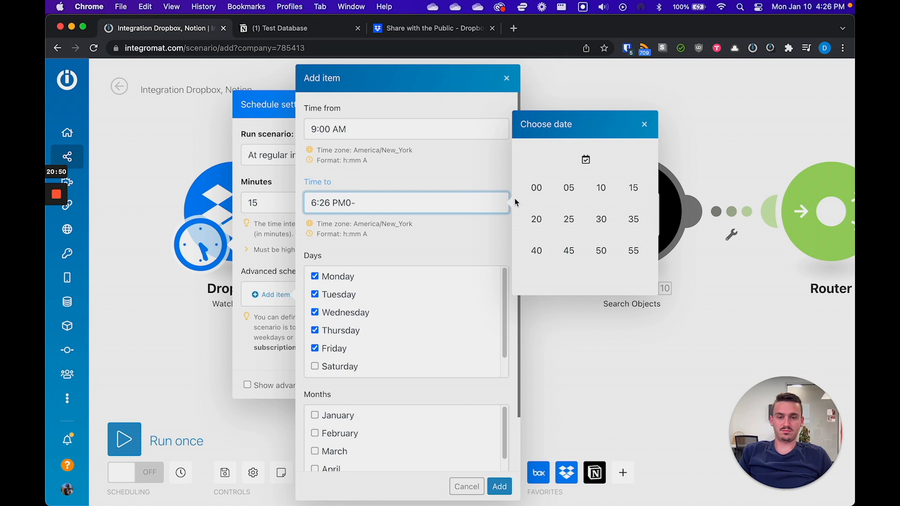
left_click(536, 188)
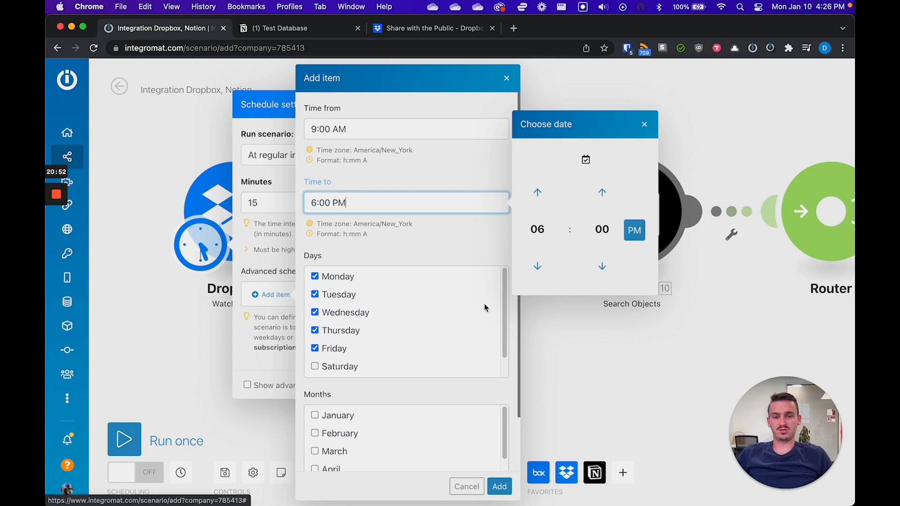
left_click(499, 486)
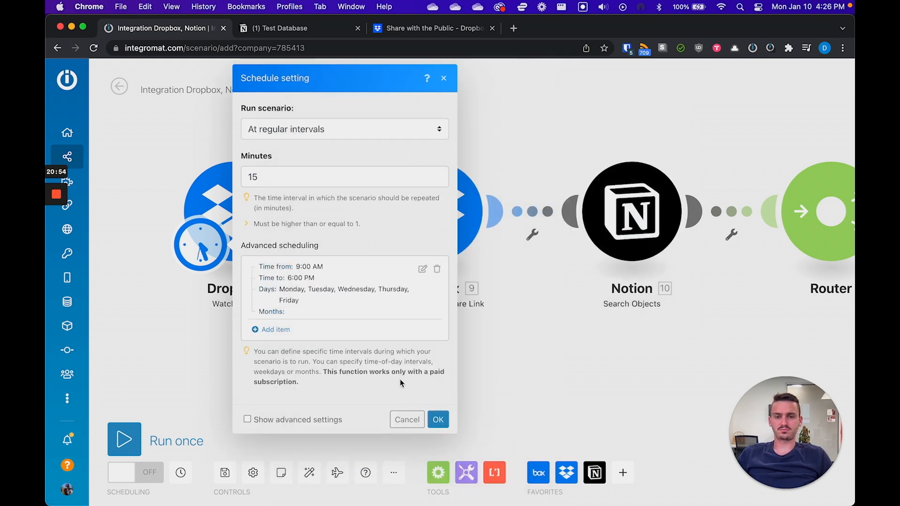
left_click(437, 420)
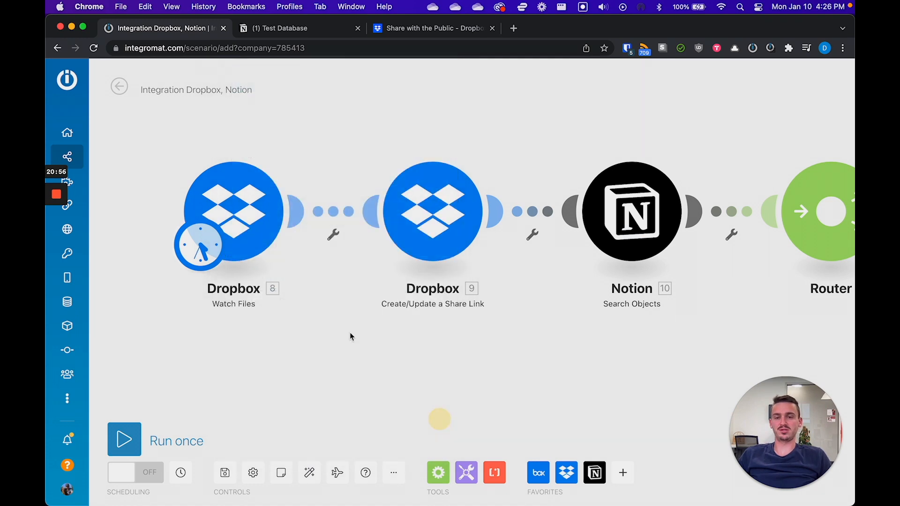
Choose where the Dropbox Watch Files trigger starts processing files and confirm the choice
left_click_drag(315, 344, 283, 356)
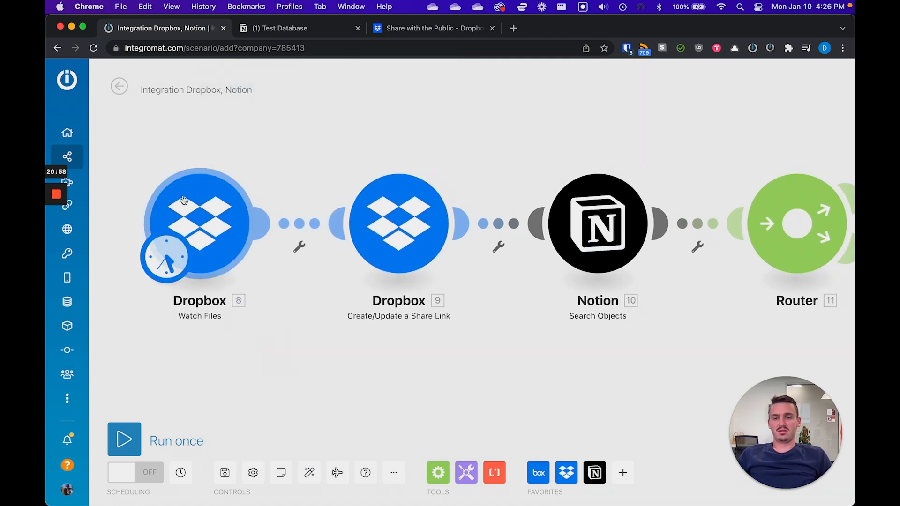
right_click(184, 197)
left_click(255, 242)
left_click(273, 227)
left_click(474, 290)
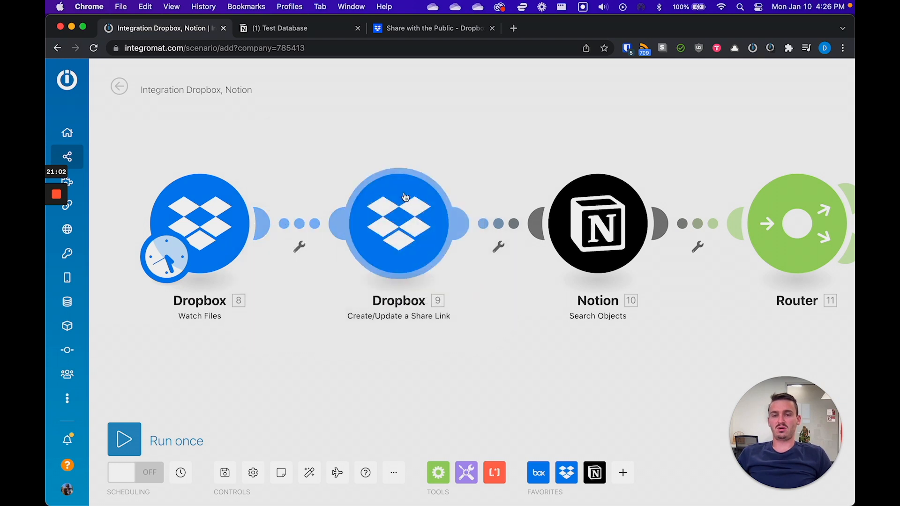
Run the scenario once and watch the files pass through the router routes
left_click(122, 438)
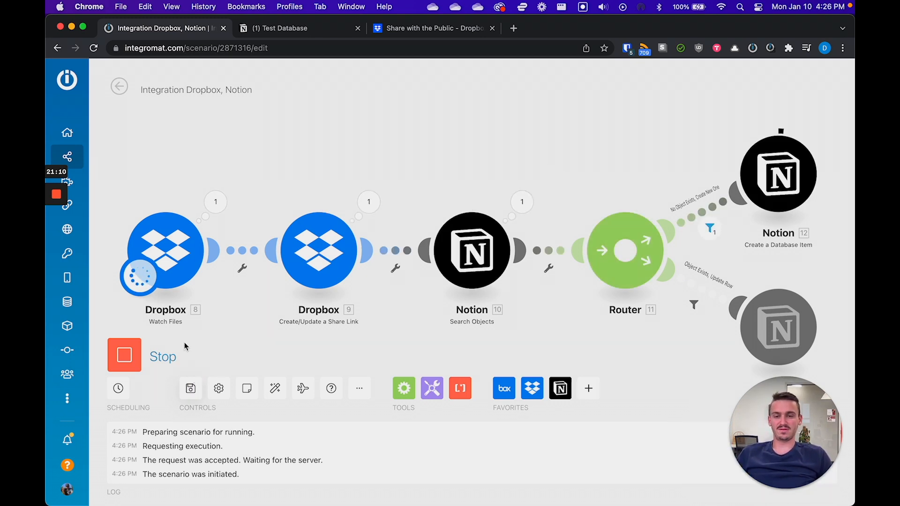
scroll(693, 147, "down", 2)
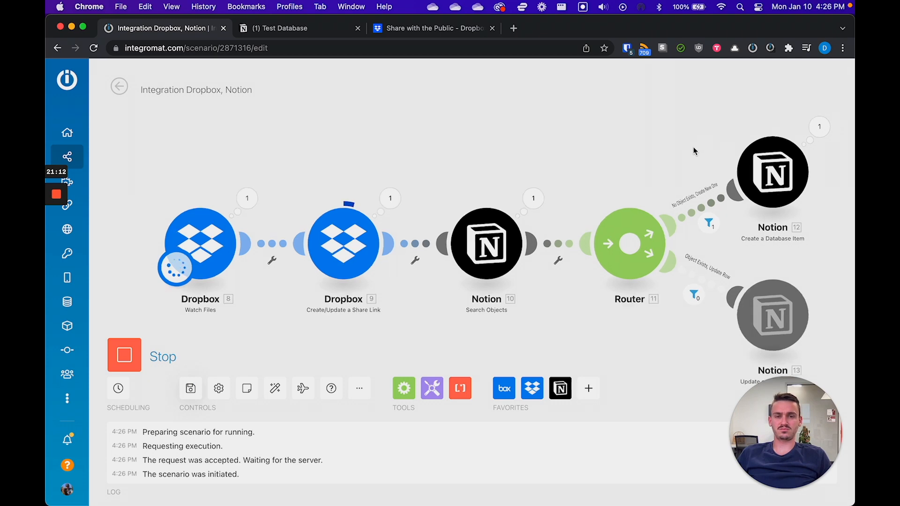
left_click_drag(691, 140, 648, 151)
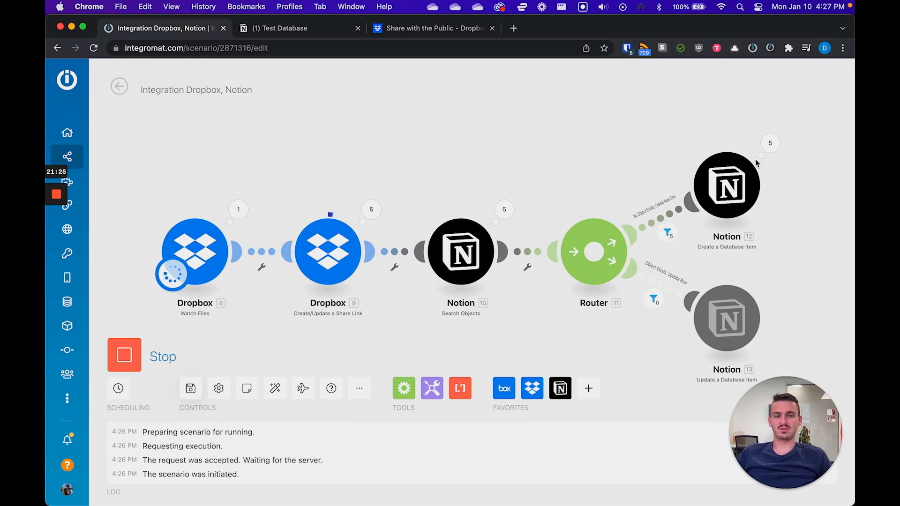
Switch to the Notion Test Database and open the attachment of the corrective program.pdf item to check it
left_click(281, 28)
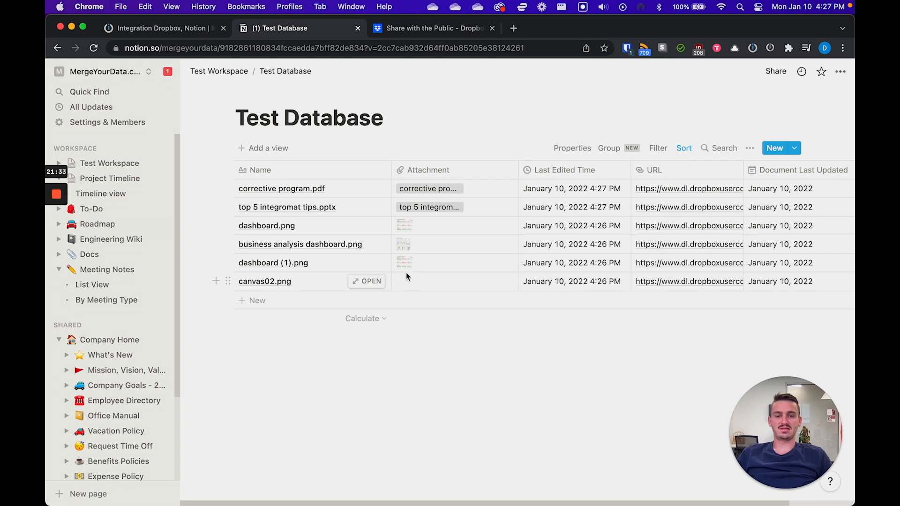
left_click(441, 191)
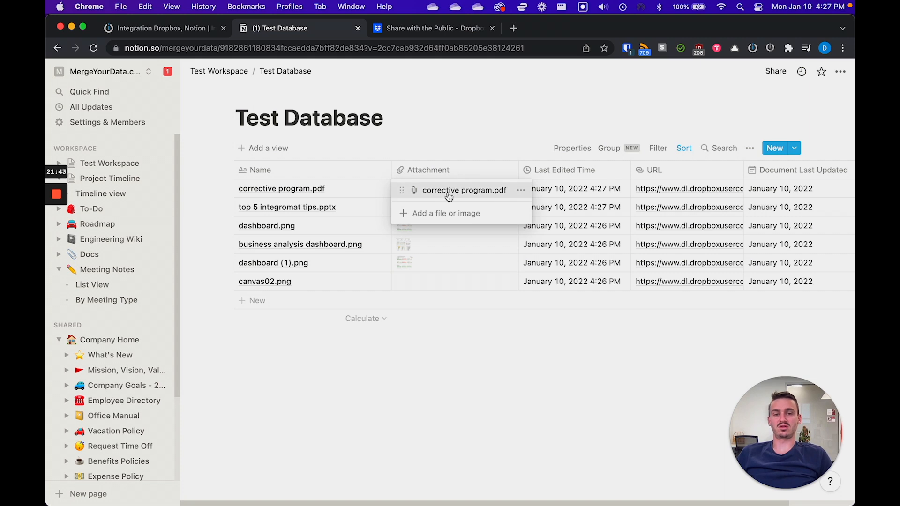
left_click(448, 192)
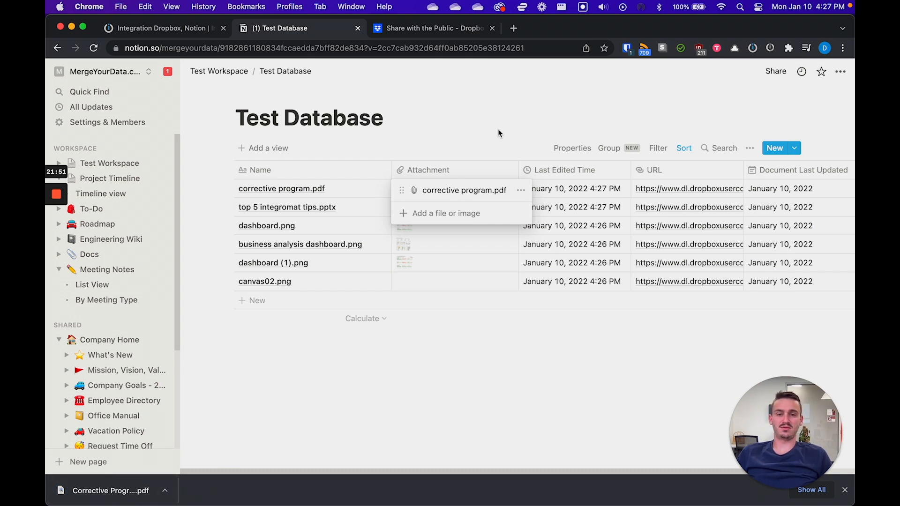
key("Escape")
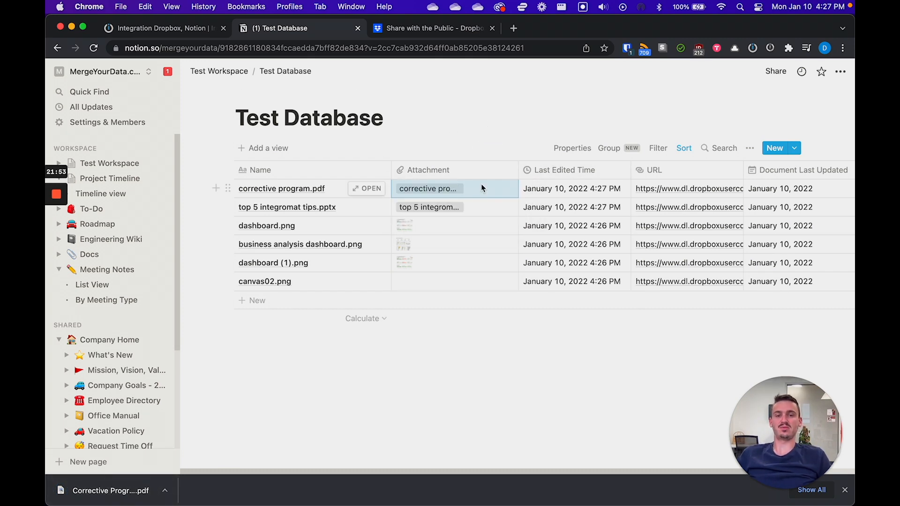
Preview the dashboard.png item's attachment at full size and examine the Document Last Updated column
left_click(406, 227)
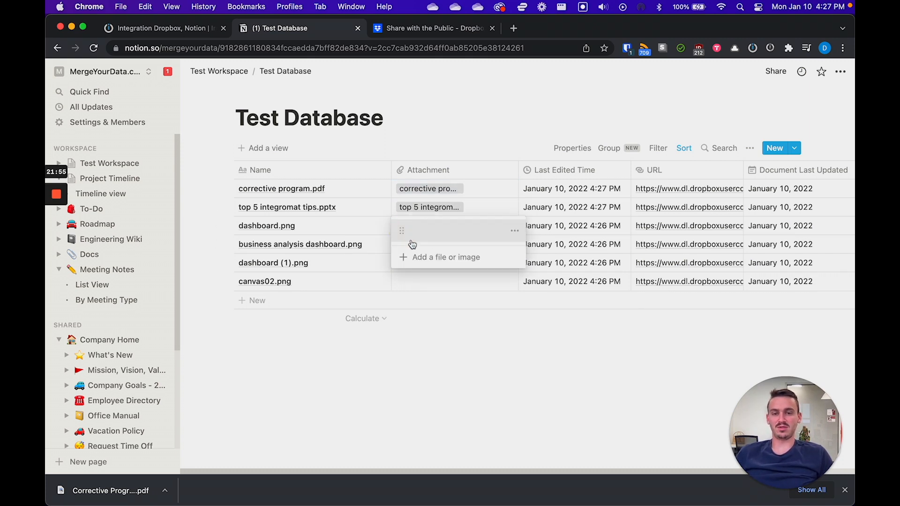
left_click(457, 254)
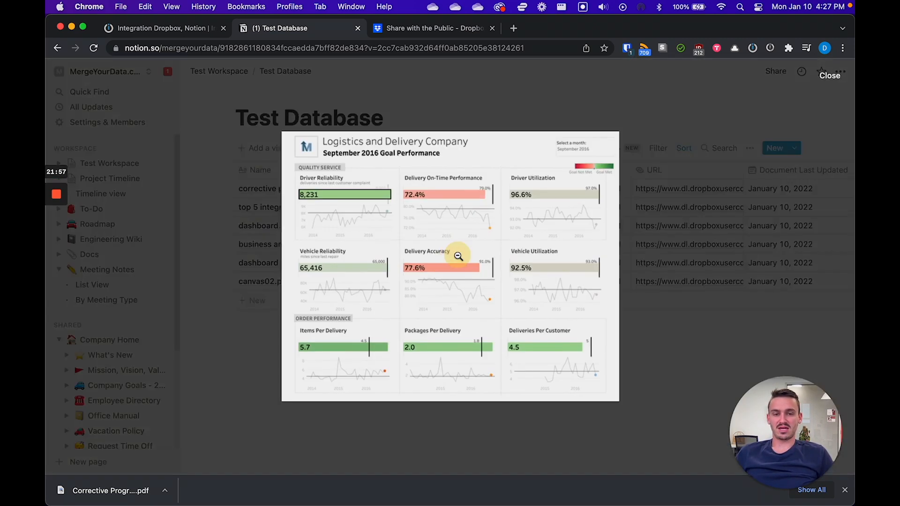
left_click(681, 116)
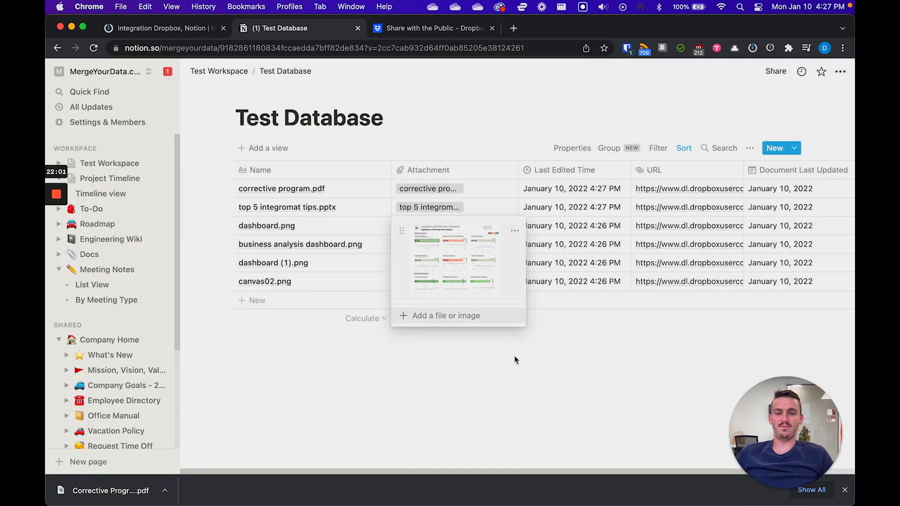
left_click(568, 389)
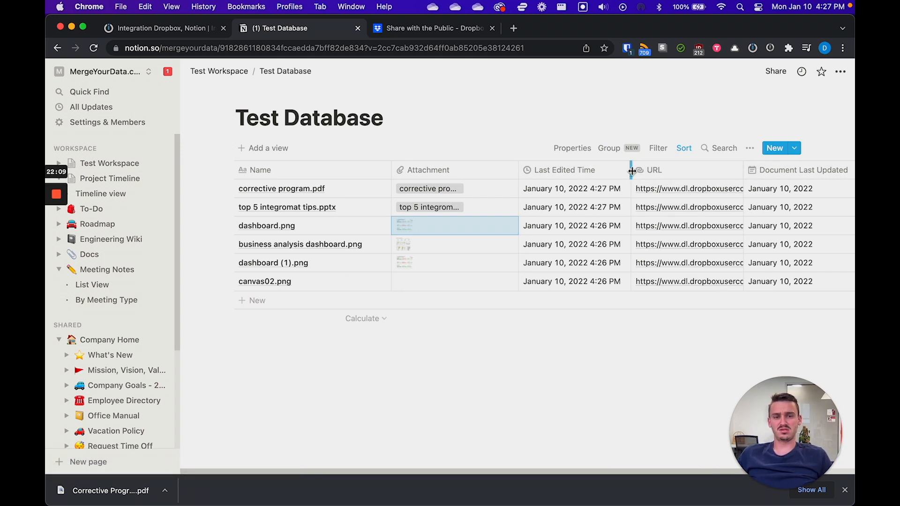
left_click(817, 185)
left_click(641, 364)
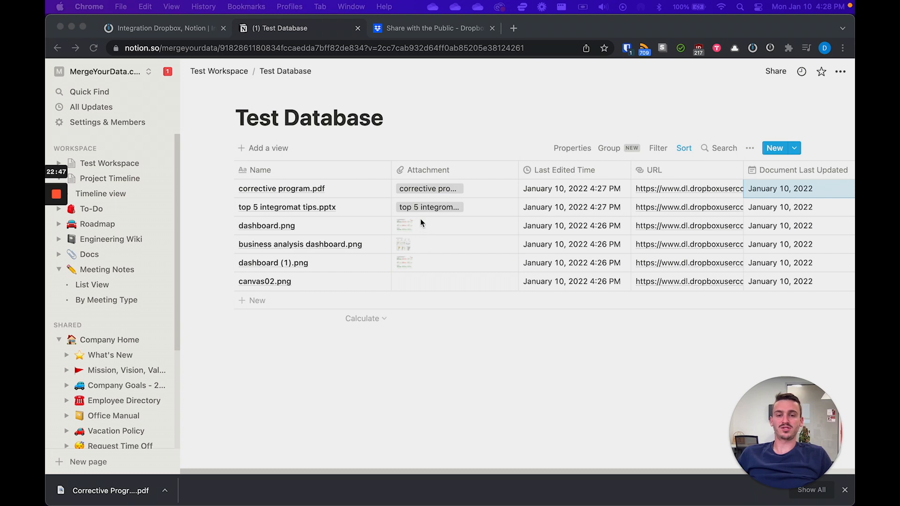
left_click(405, 229)
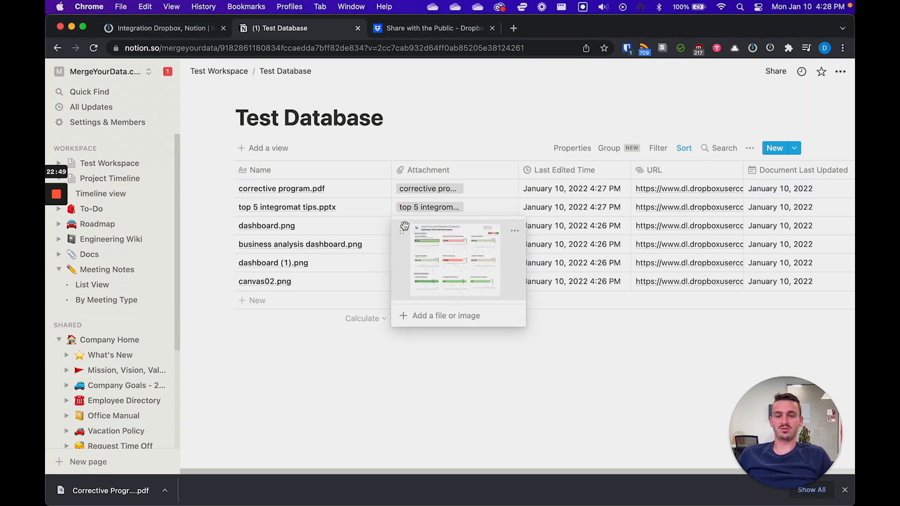
left_click(447, 250)
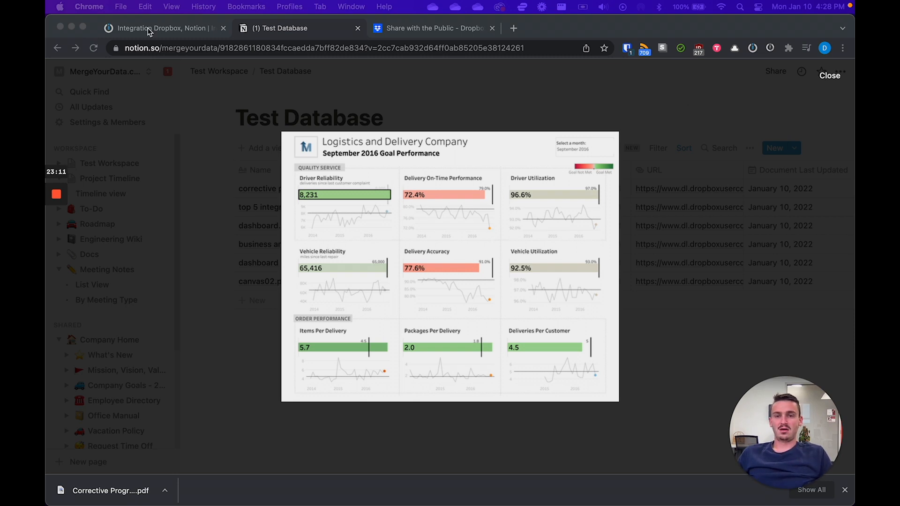
Switch to Dropbox, upload a replacement Dashboard.png to the Share with the Public folder and clear the file selection
left_click(419, 28)
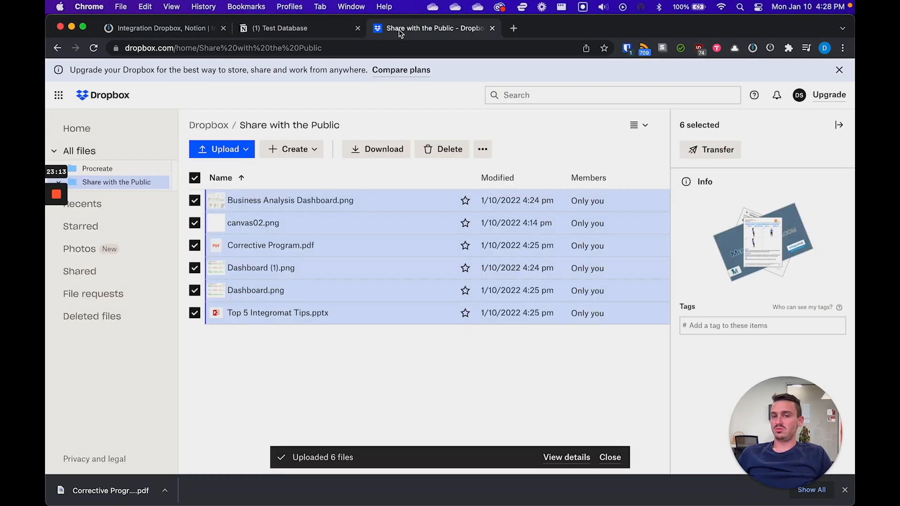
left_click_drag(46, 295, 324, 294)
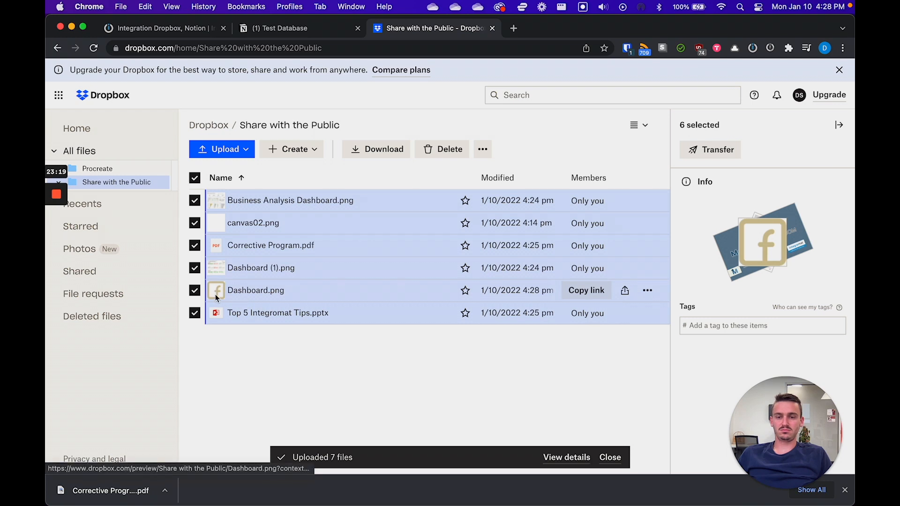
left_click(285, 355)
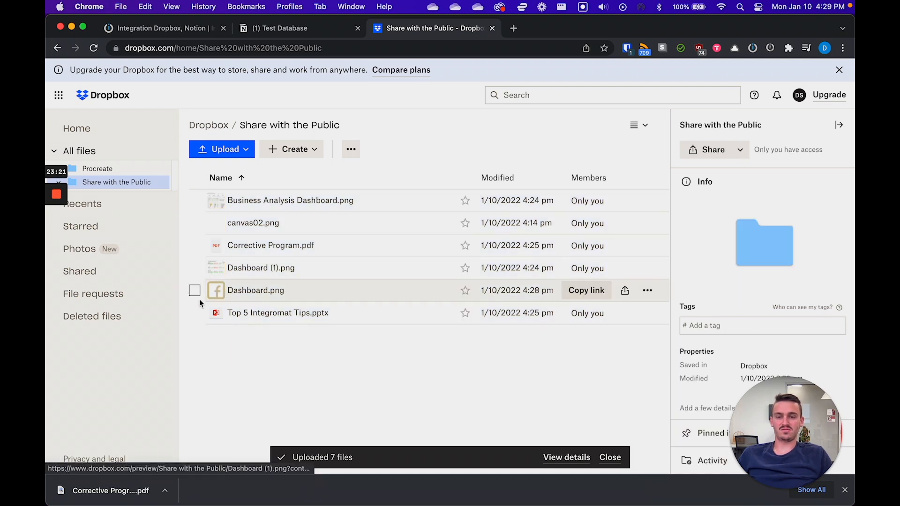
Return to the Integromat scenario and run it once more to process the replaced file
left_click(136, 29)
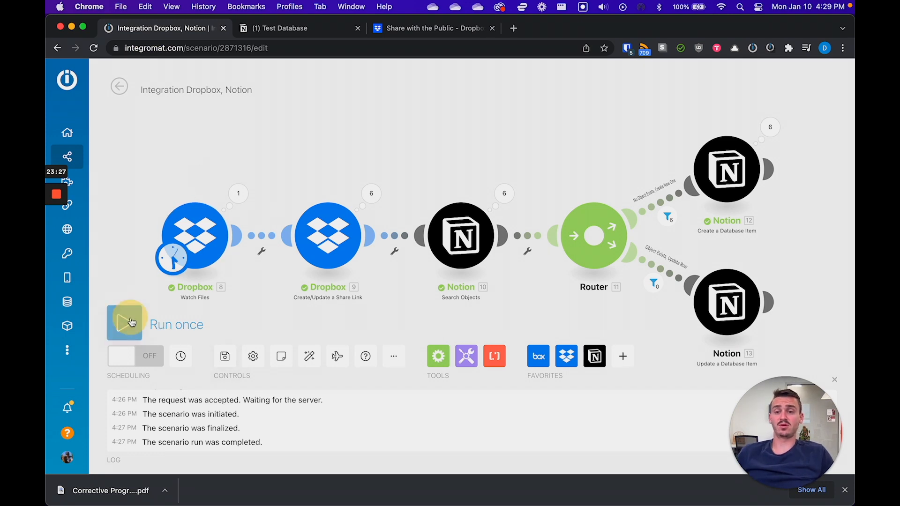
left_click(124, 320)
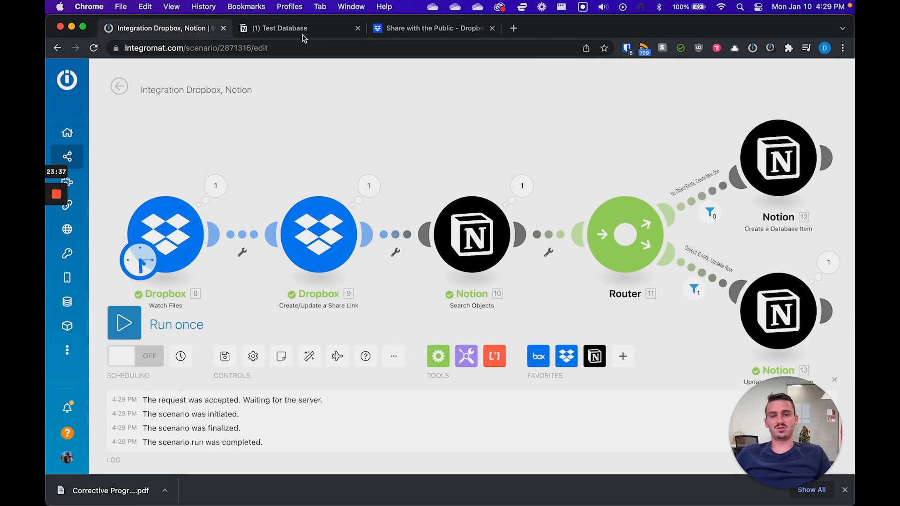
Switch to the Notion Test Database and check the dashboard.png item's updated attachment
left_click(286, 27)
left_click(231, 165)
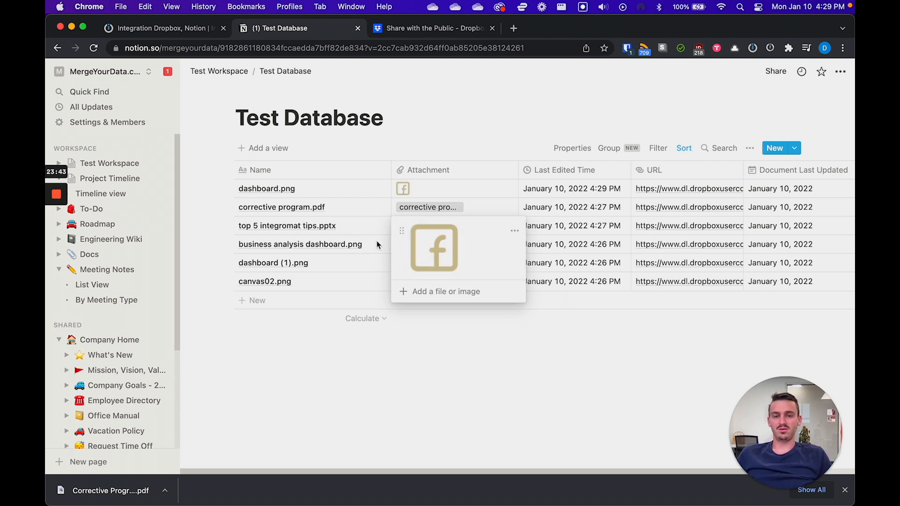
left_click(485, 463)
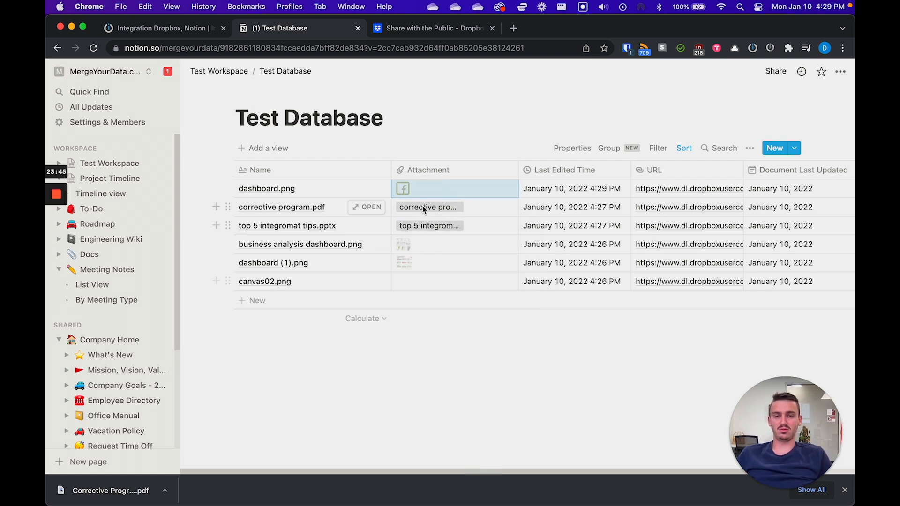
left_click(408, 192)
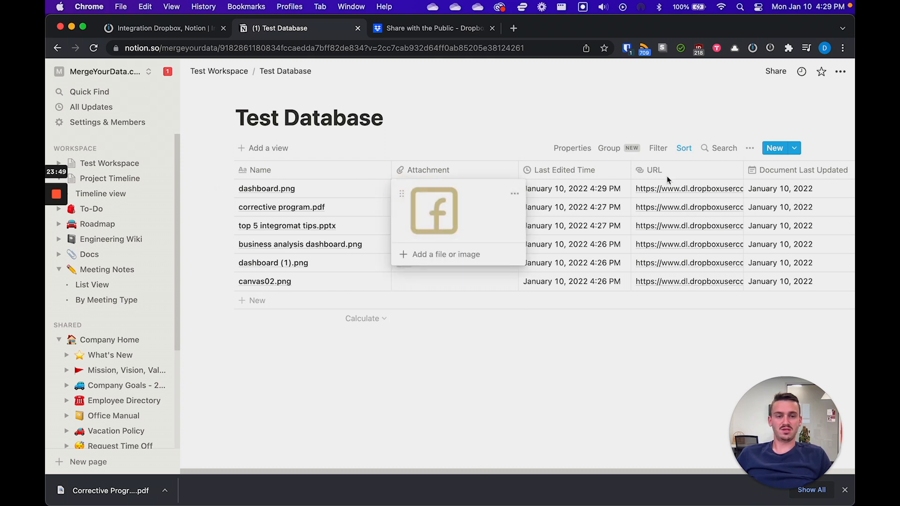
Close the dashboard.png attachment preview in Notion and switch to Integromat to review the scenario's module layout
left_click(604, 186)
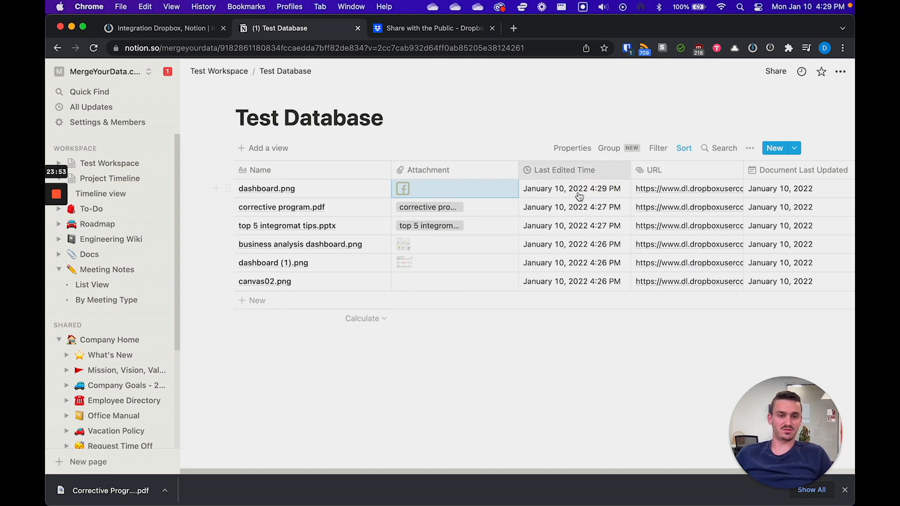
left_click(128, 29)
scroll(594, 155, "down", 3)
mouse_move(605, 128)
left_mouse_down()
mouse_move(566, 122)
mouse_move(574, 136)
mouse_move(596, 134)
left_mouse_up()
scroll(466, 154, "down", 2)
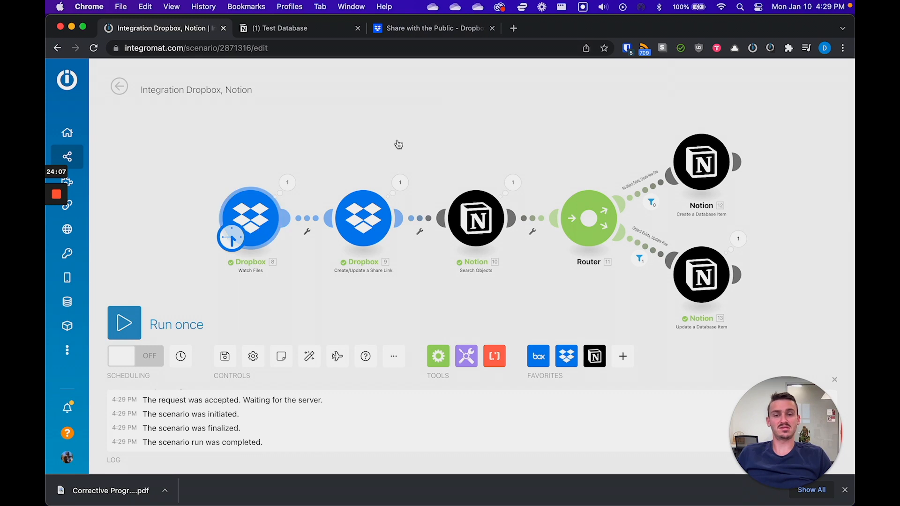
Switch to Dropbox, create an Images subfolder in Share with the Public, and upload four screenshot PNG files to it
left_click(448, 31)
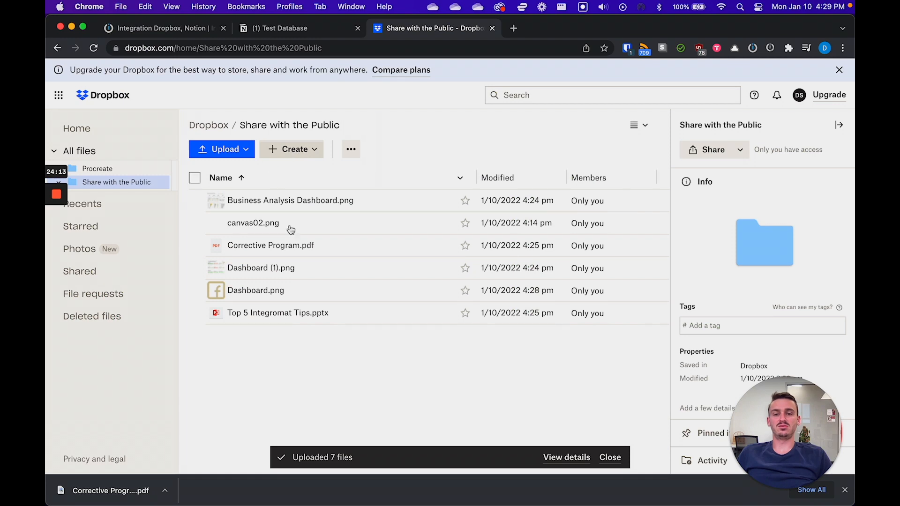
left_click(308, 148)
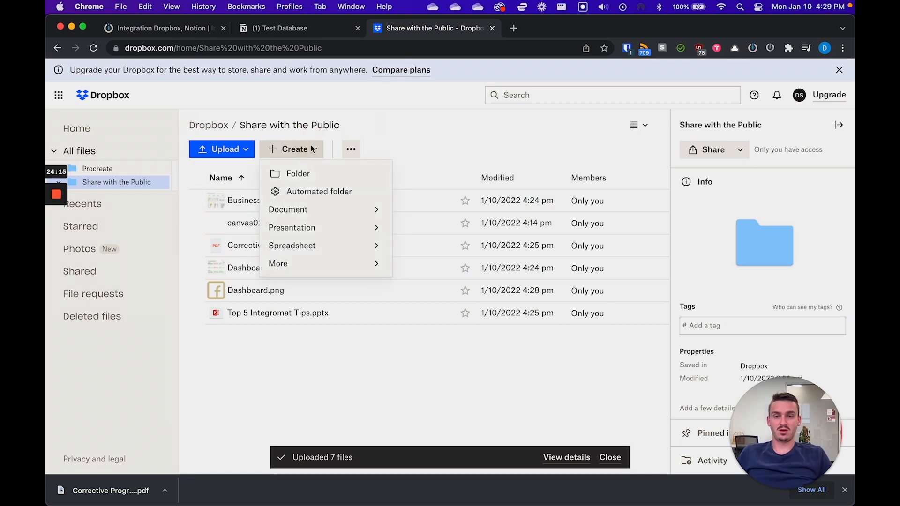
left_click(304, 173)
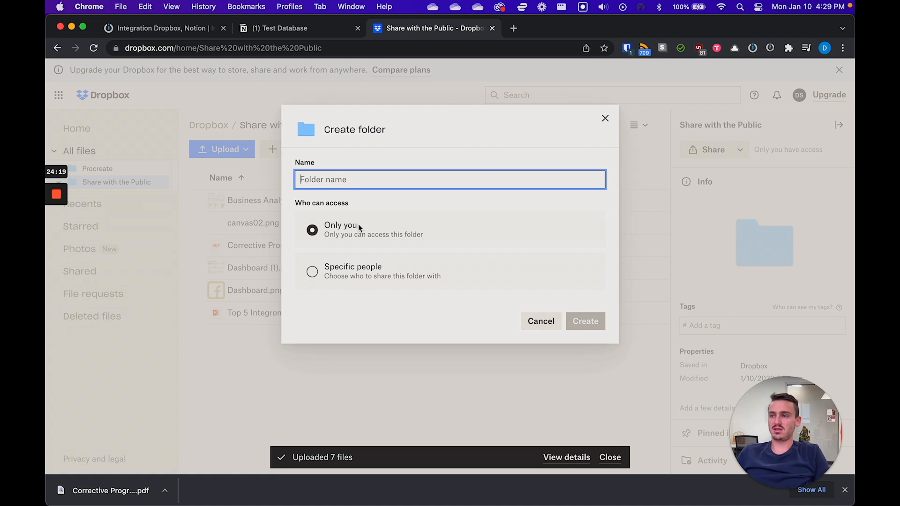
type("Images")
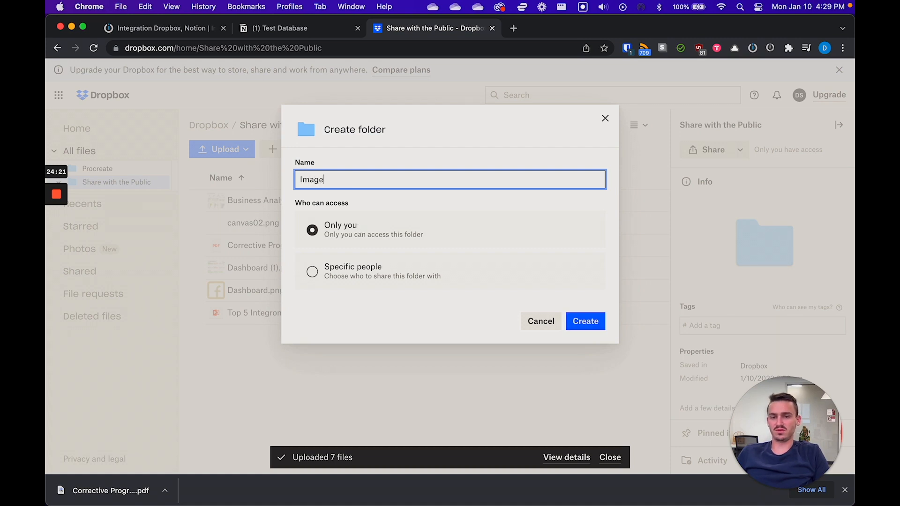
left_click(584, 324)
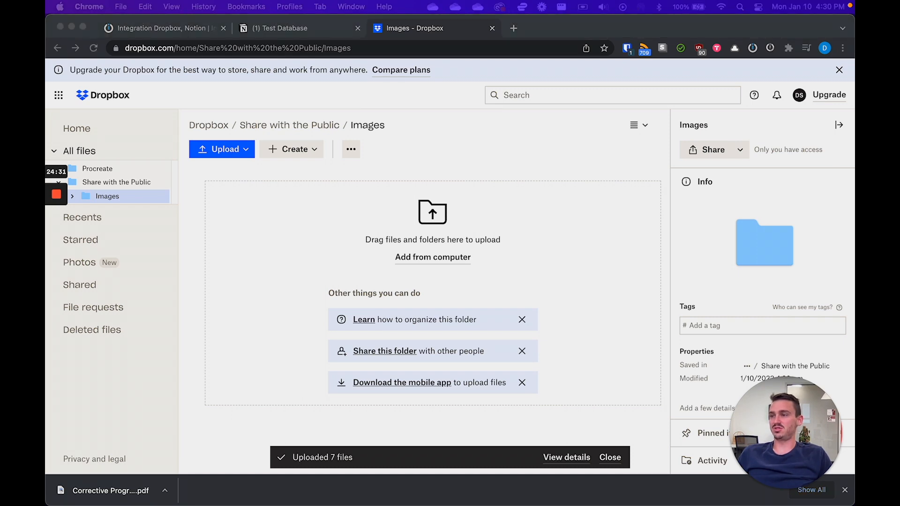
left_click_drag(259, 264, 342, 218)
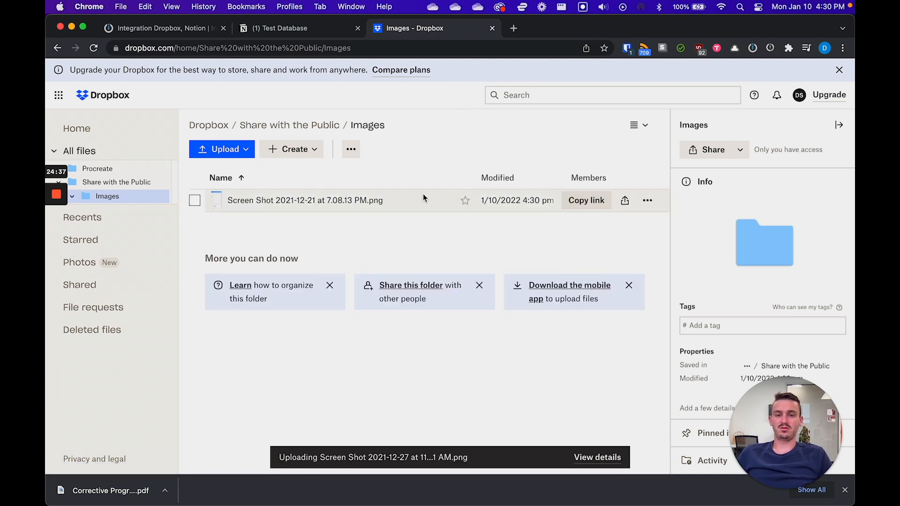
key("super+a")
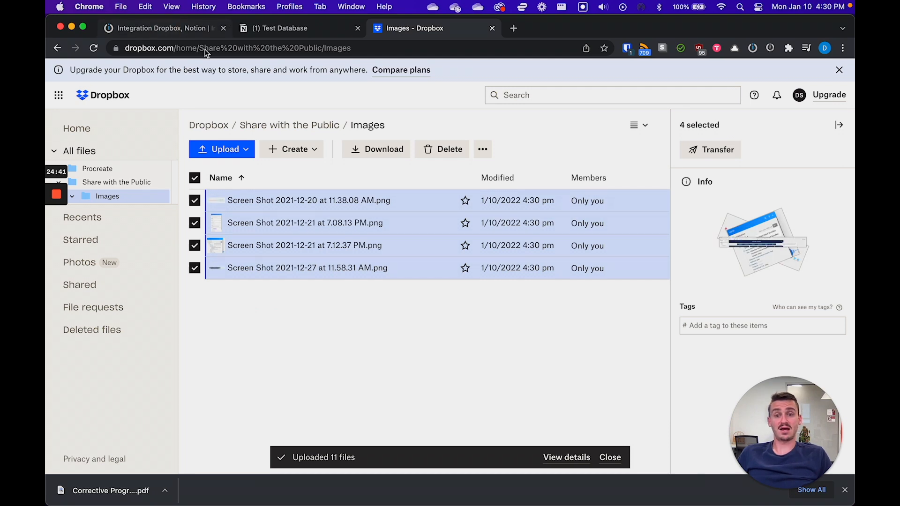
Return to Integromat and check the folder and subfolder settings of the Dropbox Watch Files module without changing them
left_click(192, 29)
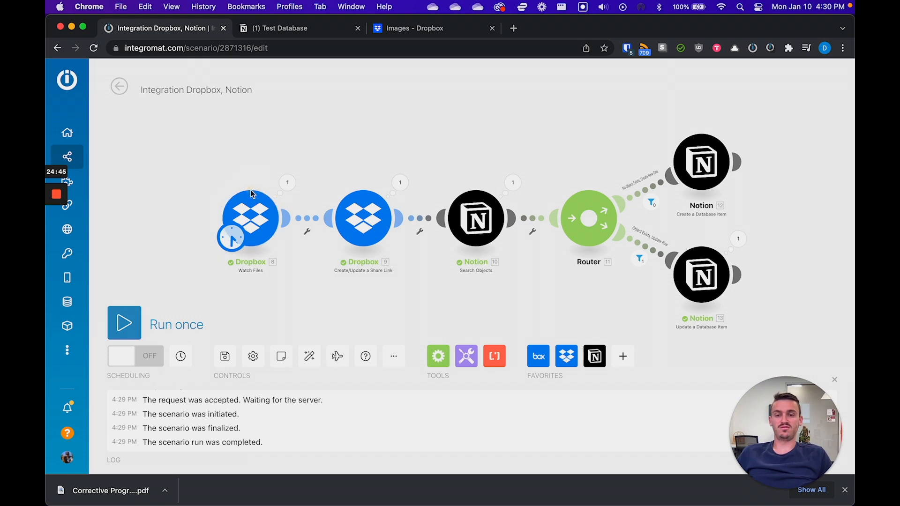
left_click(282, 197)
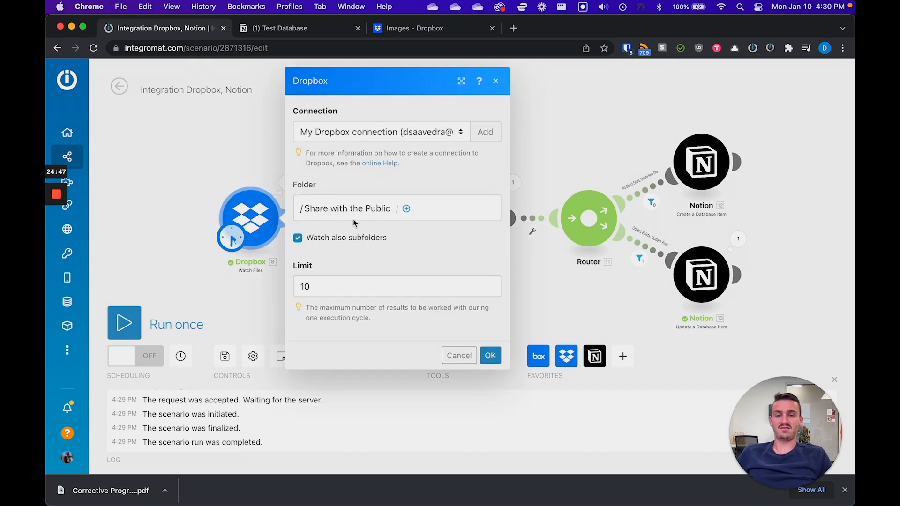
left_click(450, 355)
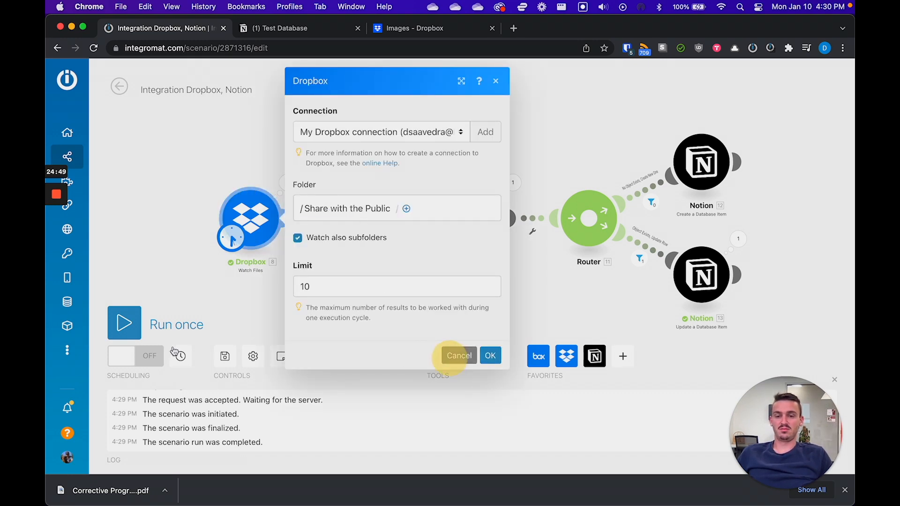
Run the scenario once to process the Images subfolder's files and check the new items in the Notion Test Database
left_click(124, 324)
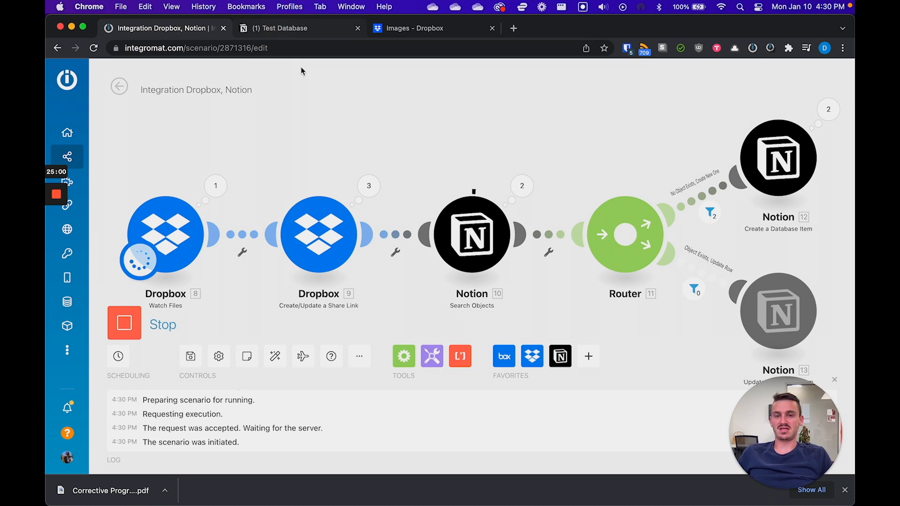
left_click(291, 29)
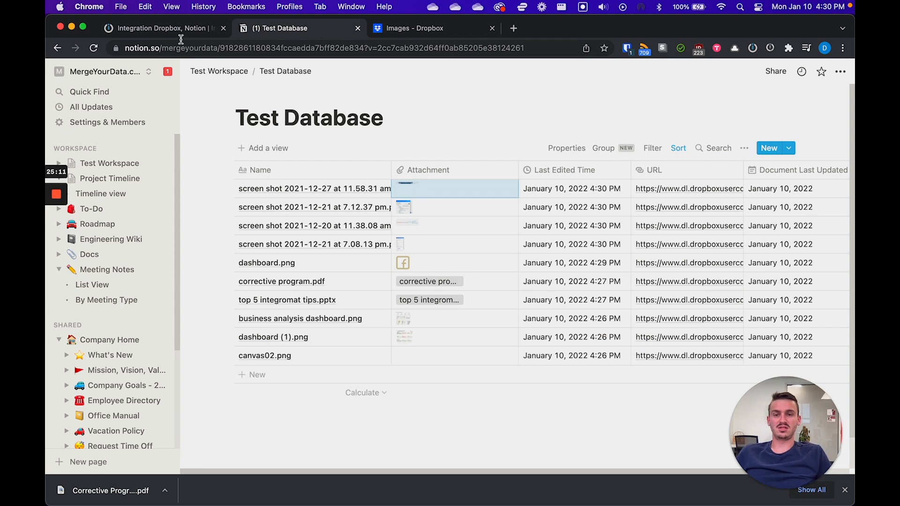
Compare the scenario's run in Integromat with the files in Dropbox's Images folder, ending on the scenario
left_click(129, 29)
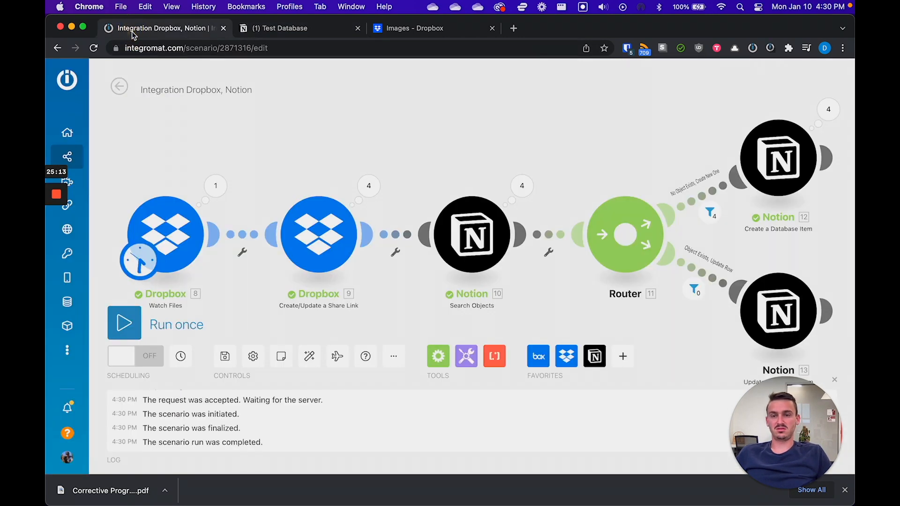
left_click(415, 26)
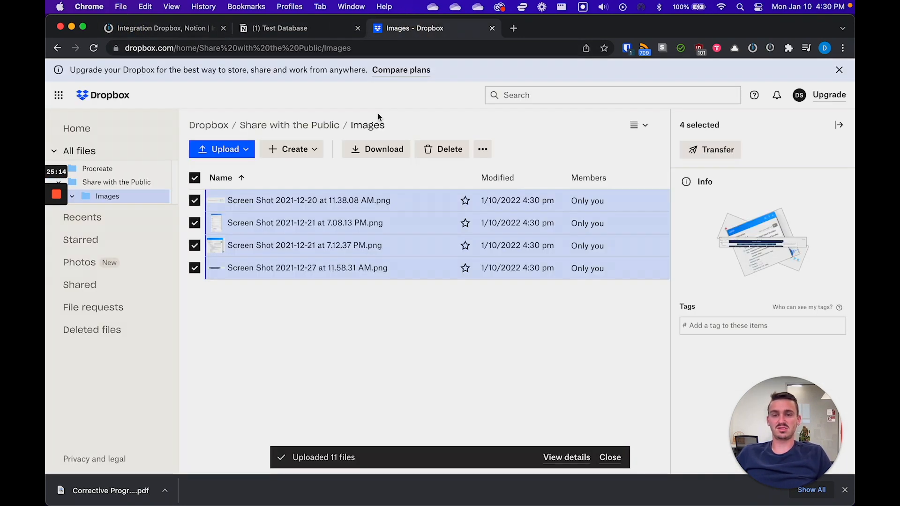
left_click(181, 28)
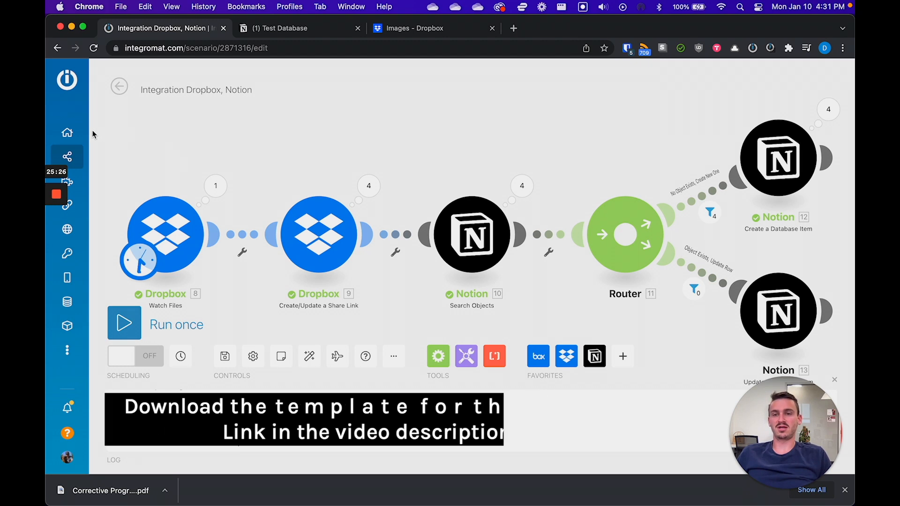
mouse_move(57, 198)
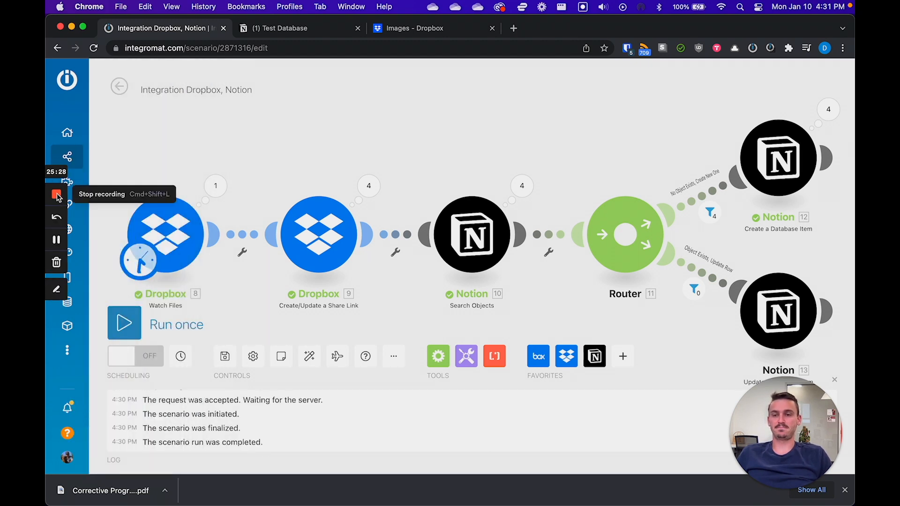
left_click(56, 195)
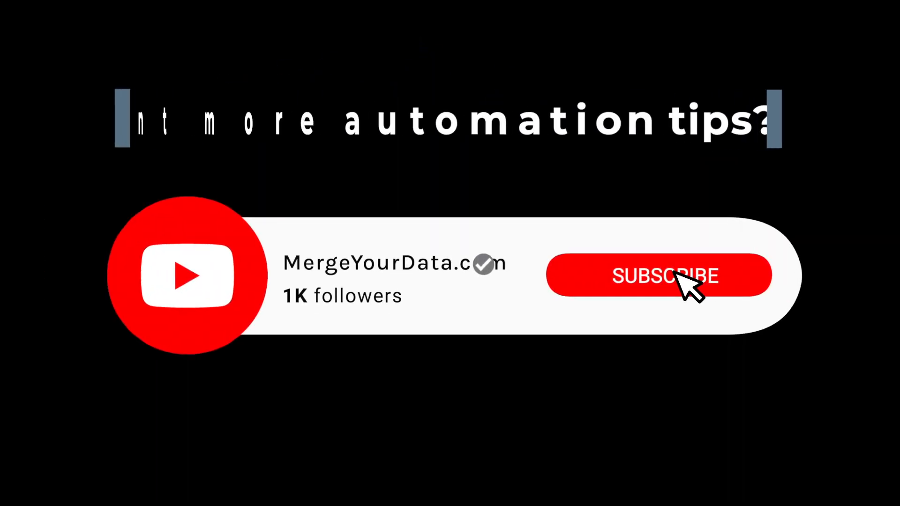